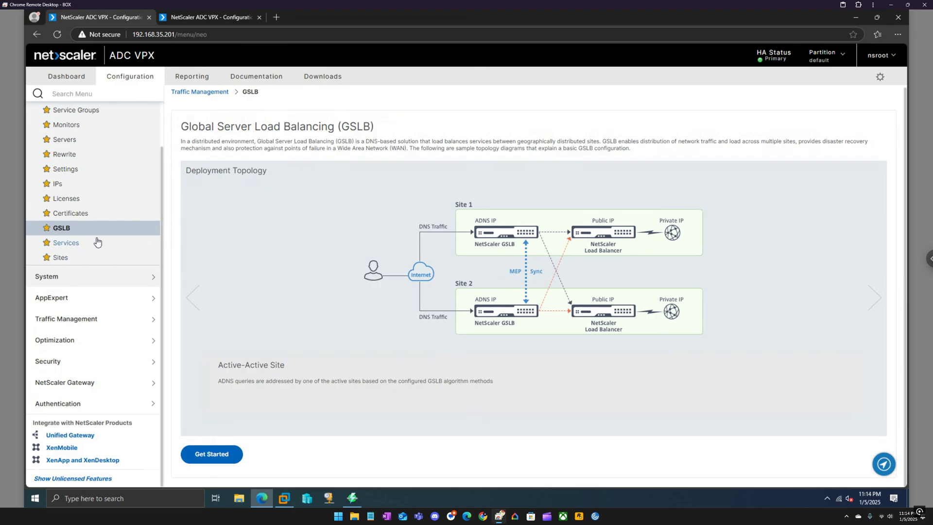
Compare the two appliances' GSLB and Services pages, then show the eucla.local DNS records in VMware
click(204, 18)
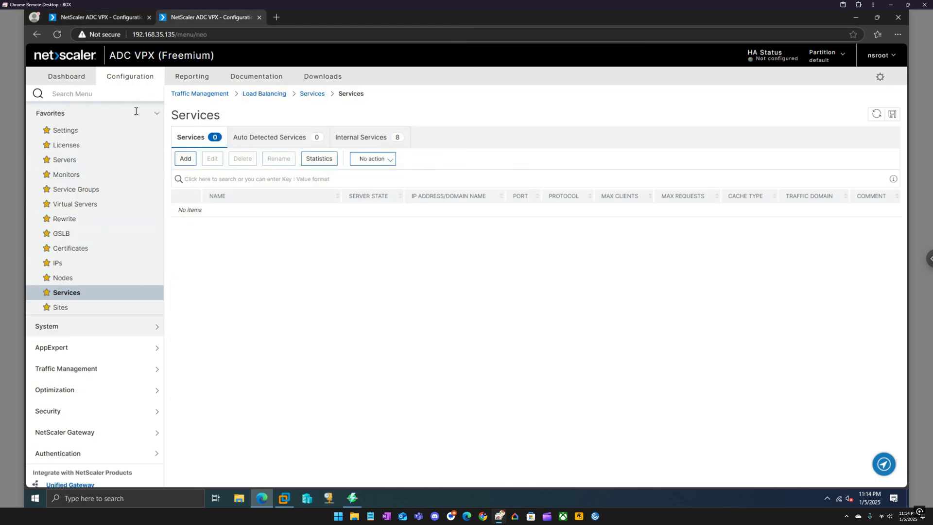
click(96, 17)
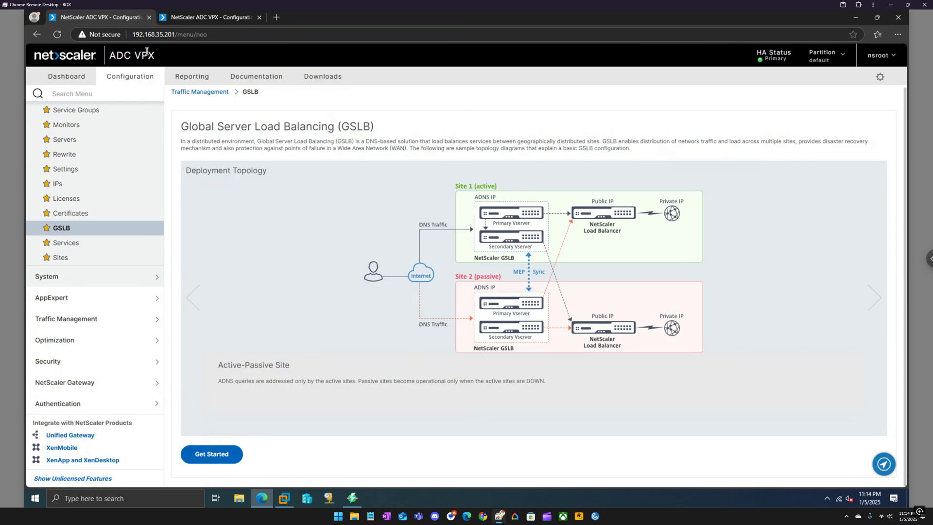
click(198, 22)
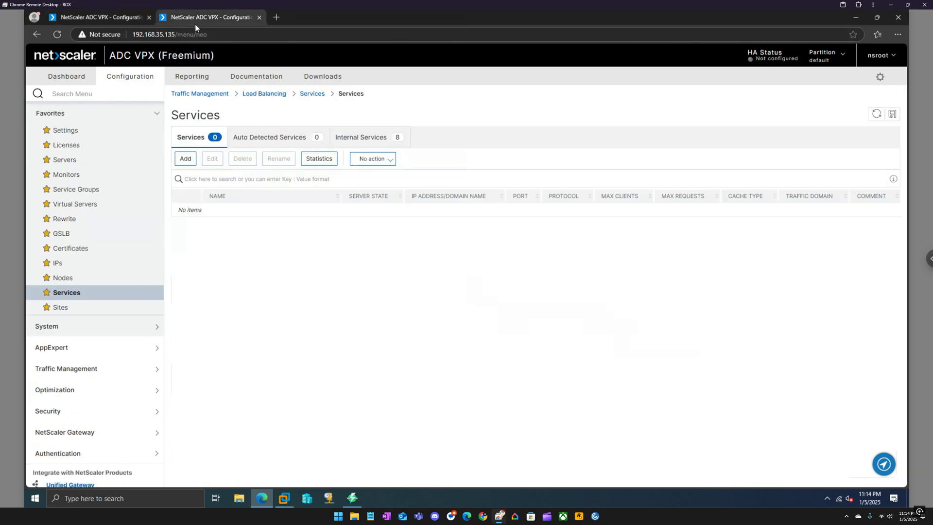
click(112, 23)
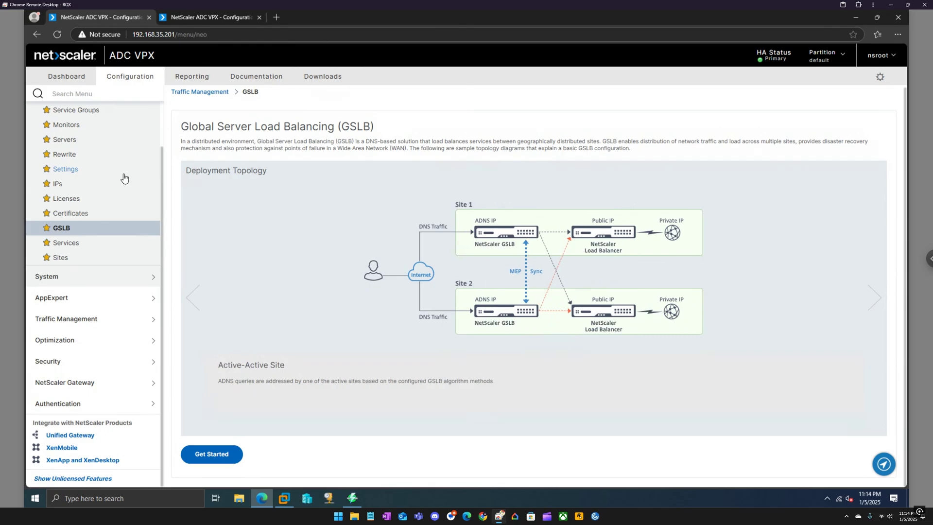
click(284, 498)
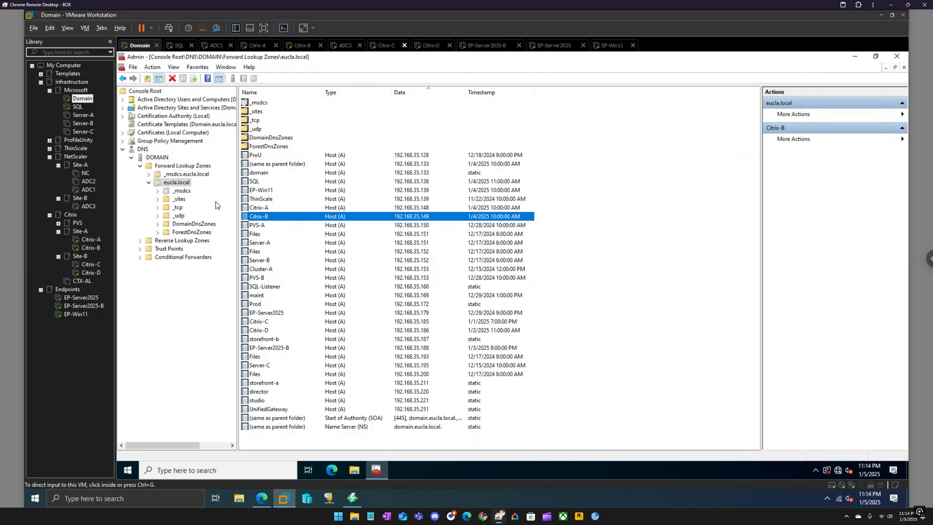
Confirm in Angry IP Scanner that addresses like 192.168.35.140 are free, then return to NetScaler
click(352, 497)
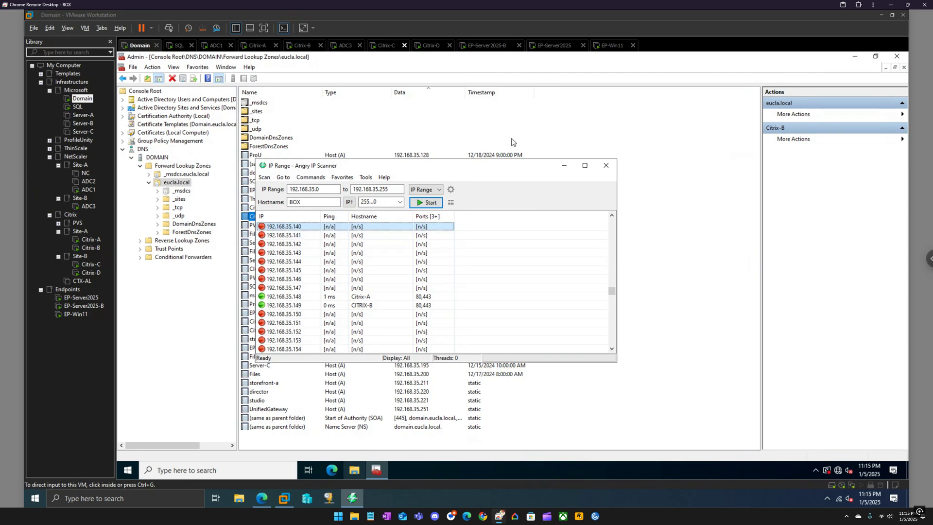
click(564, 168)
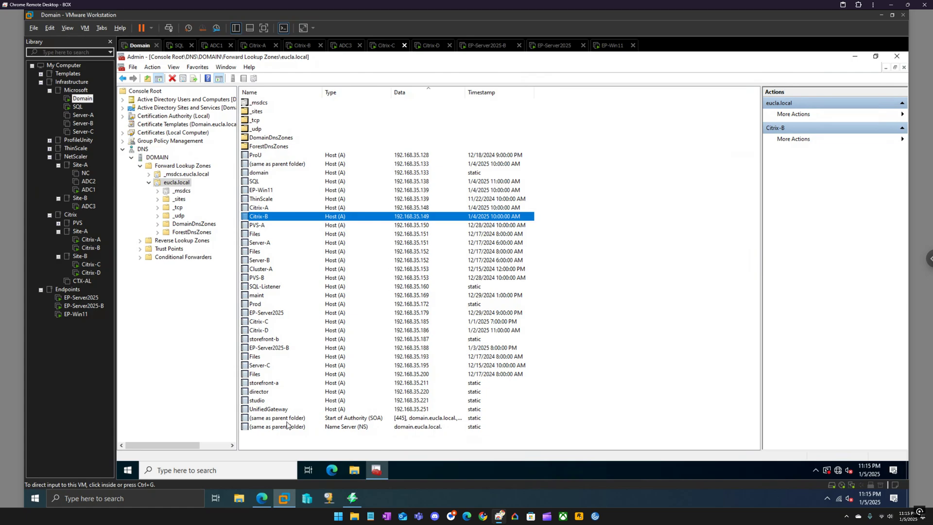
click(262, 498)
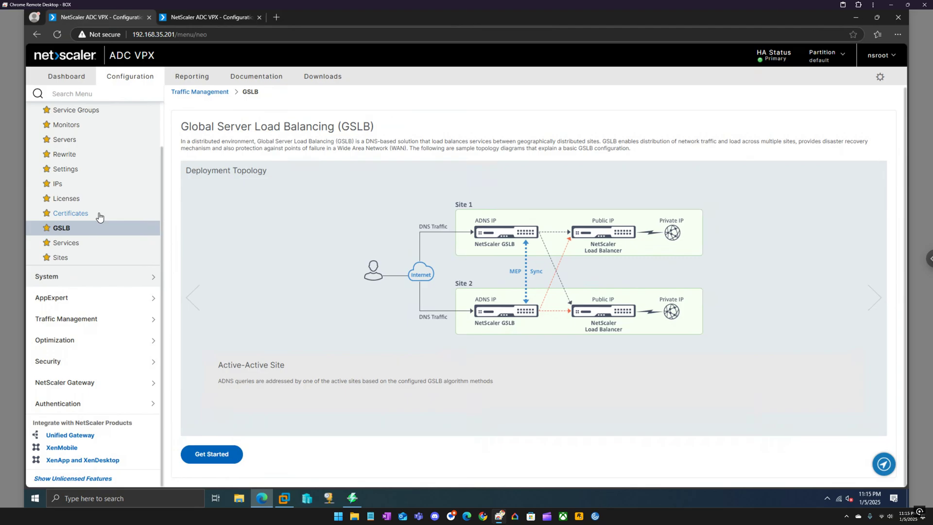
Go to Traffic Management > Load Balancing > Services on the 192.168.35.201 appliance
scroll(99, 216, up, 1)
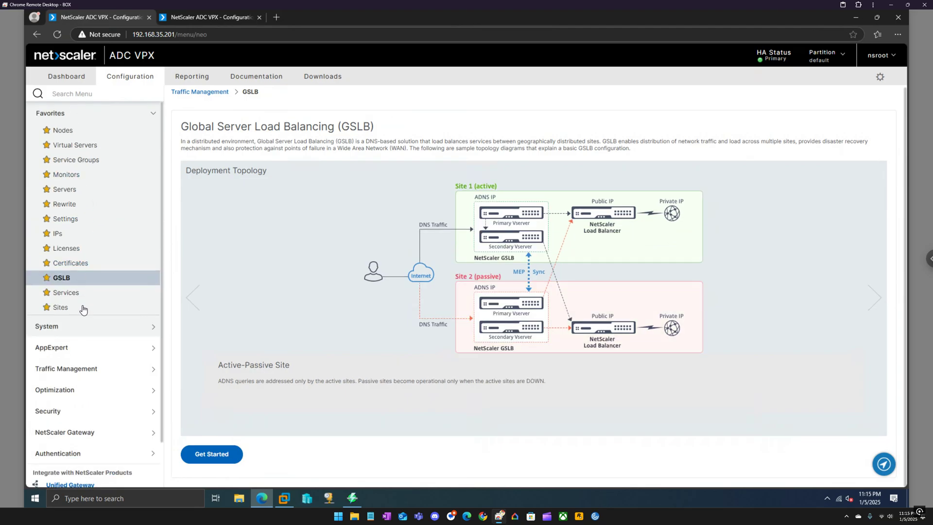
click(98, 363)
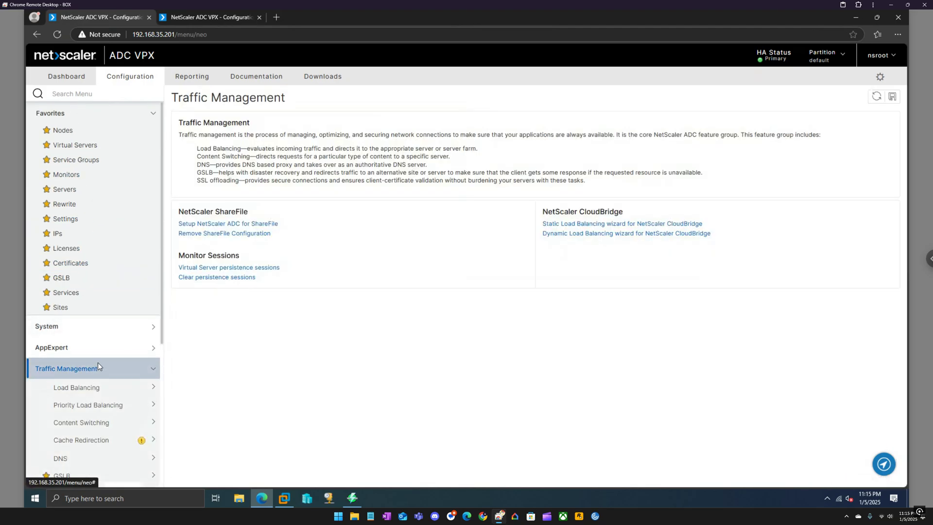
scroll(97, 362, down, 2)
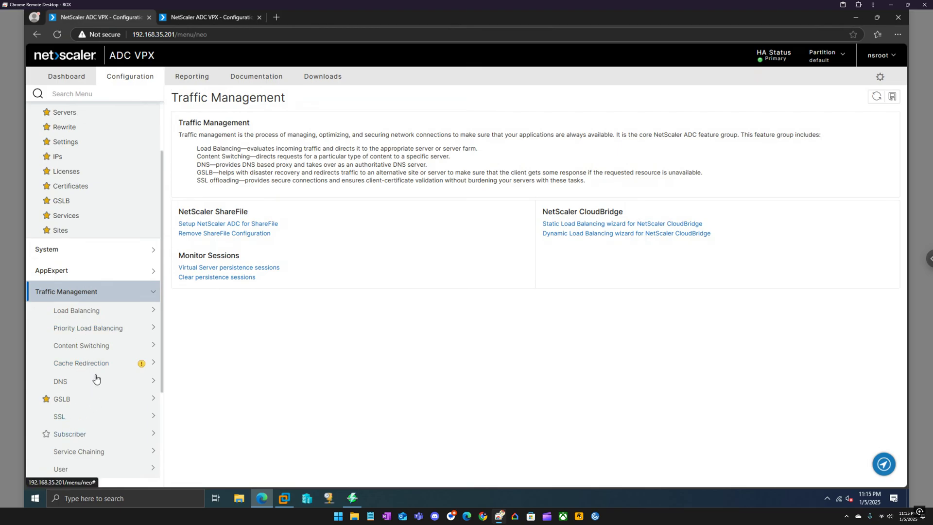
click(100, 316)
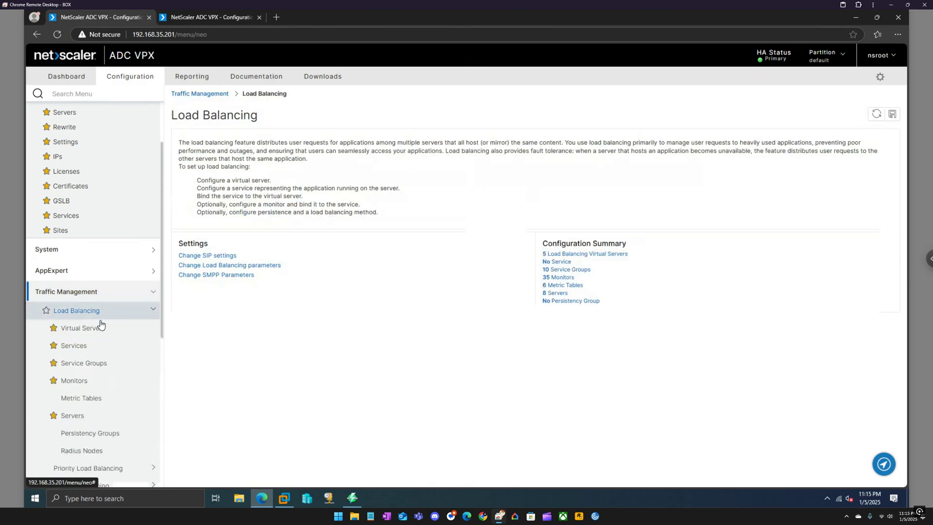
click(76, 347)
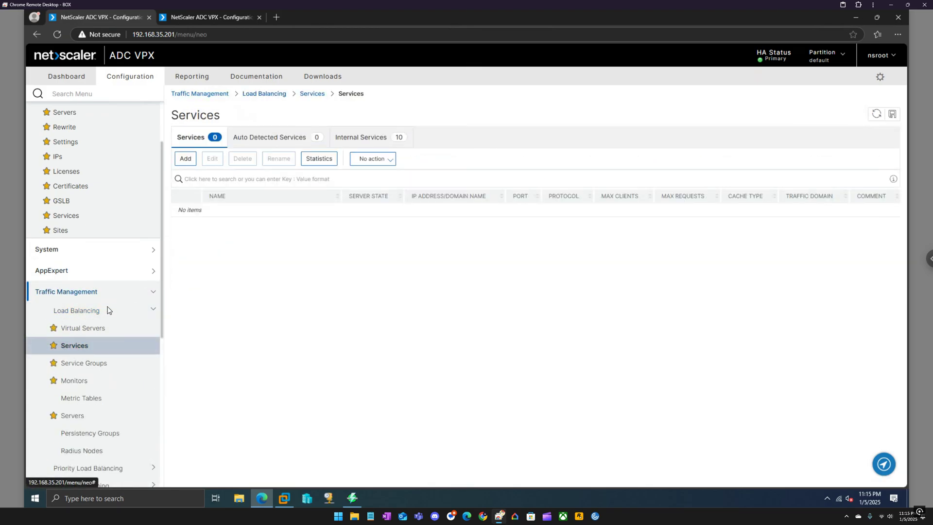
Create ADNS service site-a-adns on 192.168.35.140 port 53, copying its name for reuse
click(186, 166)
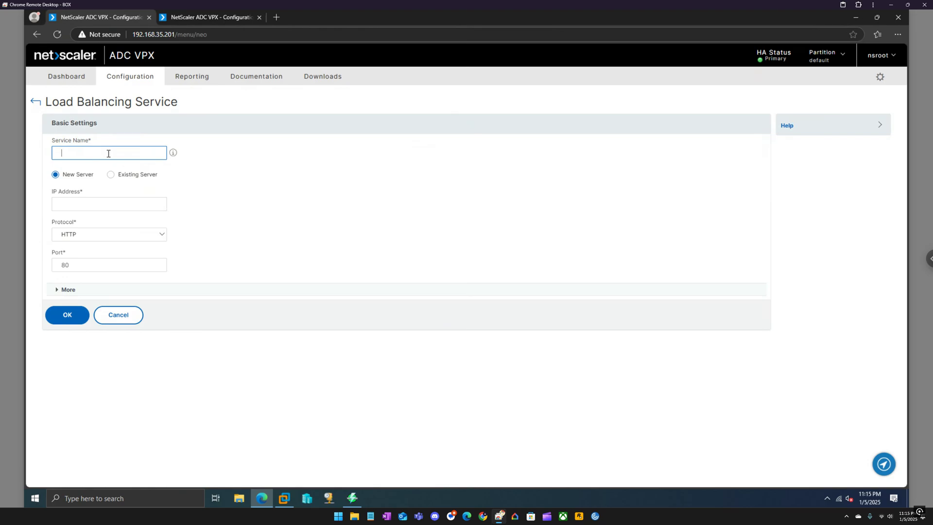
text(site-a-adns)
click(101, 201)
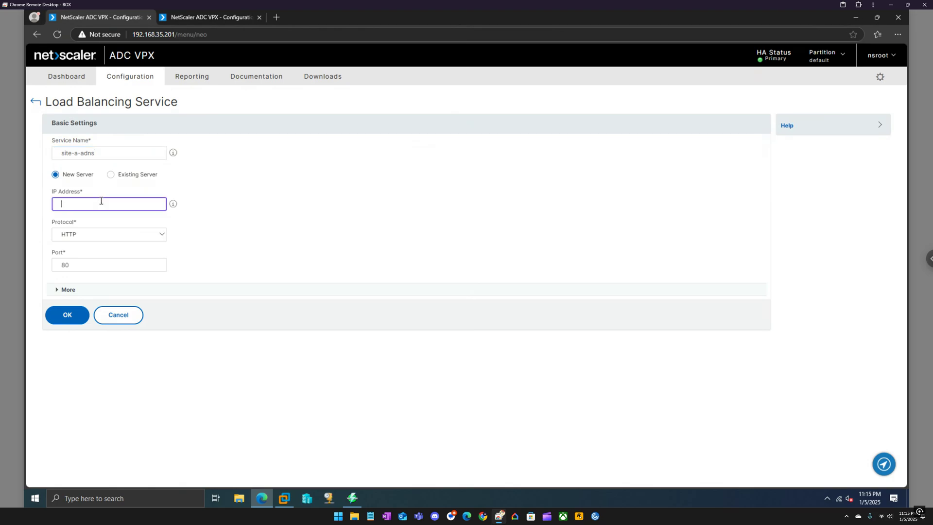
text(192.168)
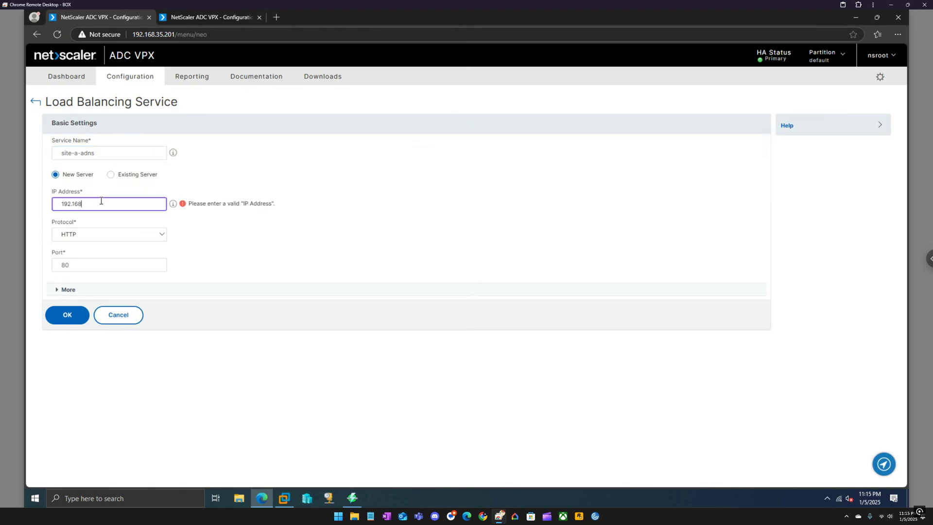
text(.35.140)
click(119, 234)
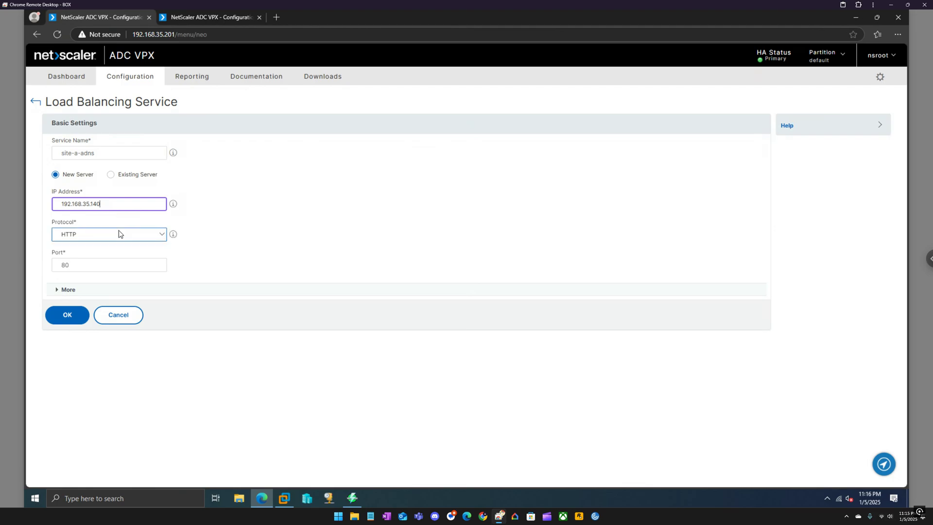
click(91, 260)
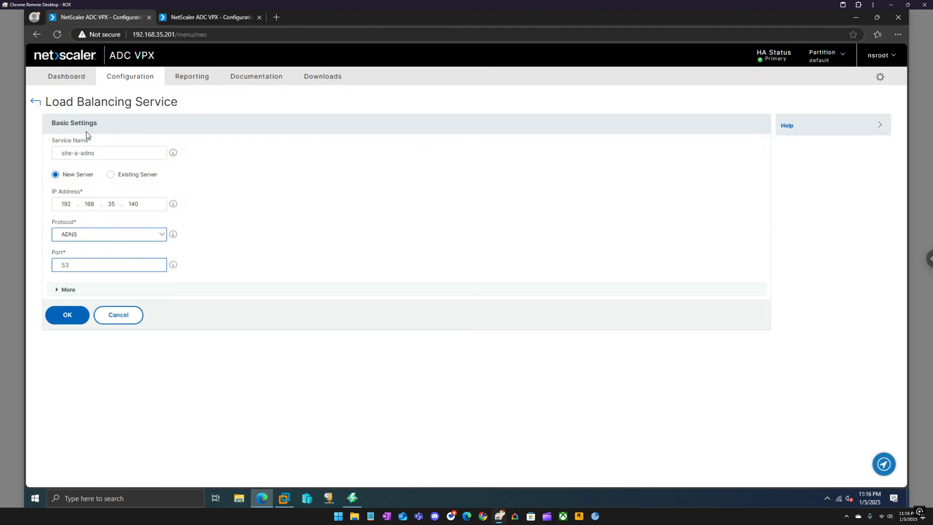
drag(99, 156, 46, 156)
key(ctrl+c)
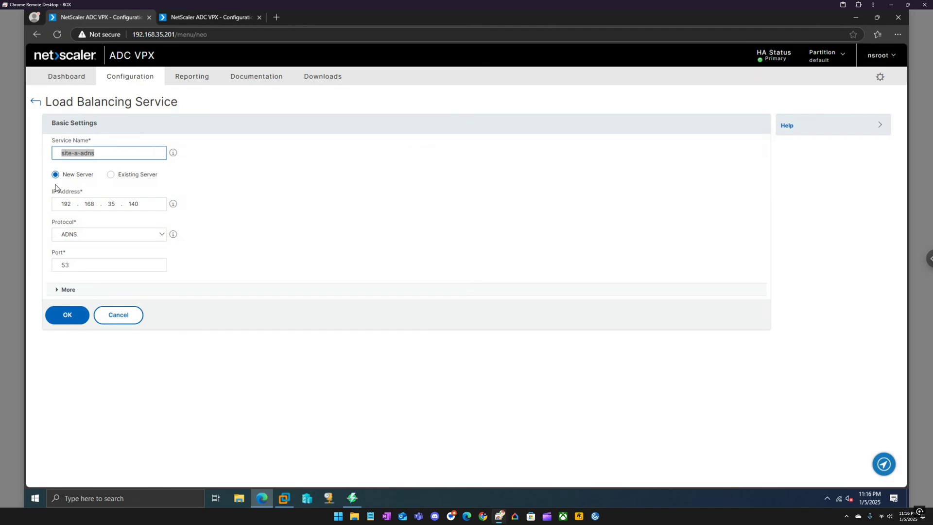
click(69, 316)
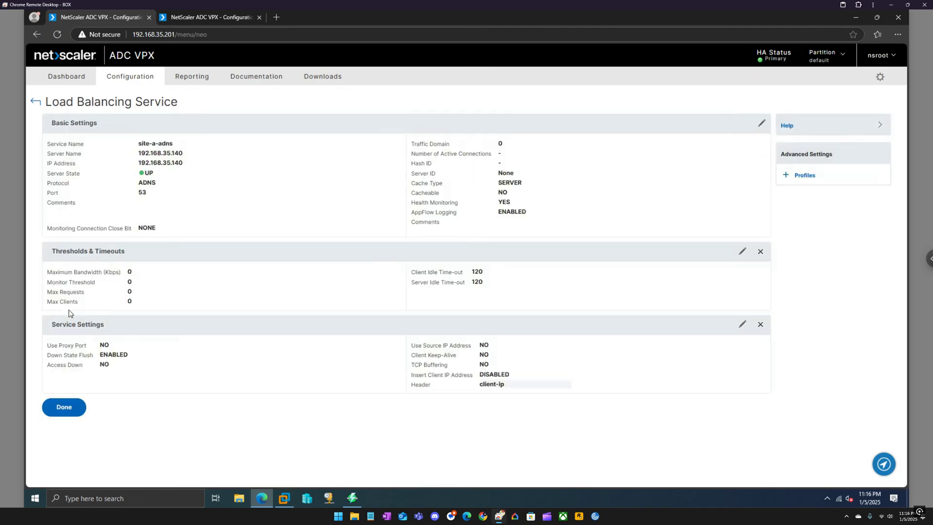
click(63, 411)
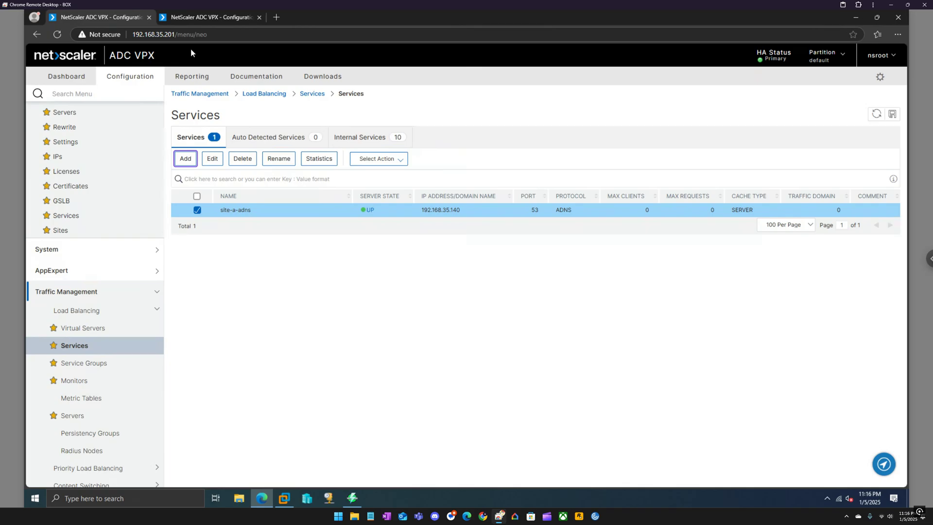
On the second appliance, create ADNS service site-b-adns on 192.168.35.141 port 53
click(220, 17)
click(185, 158)
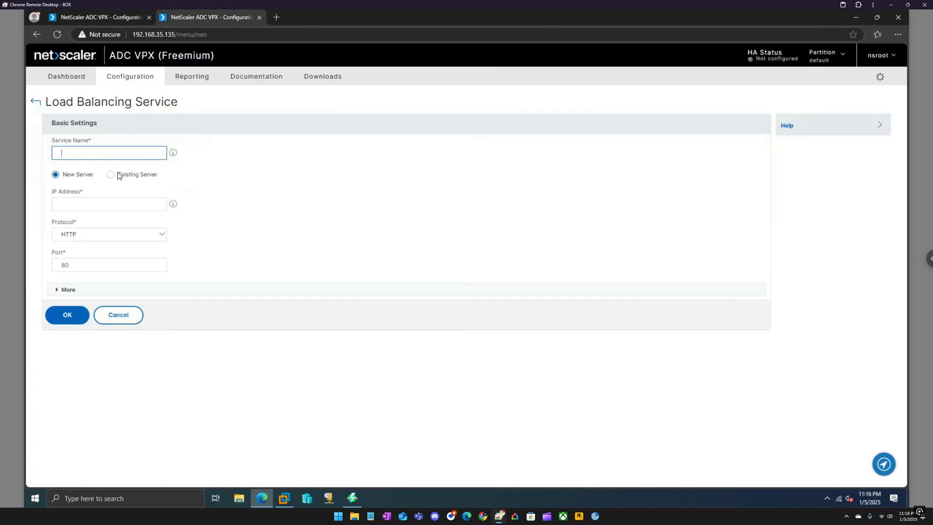
key(ctrl+v)
click(78, 154)
key(BackSpace)
text(b)
click(77, 206)
text(19)
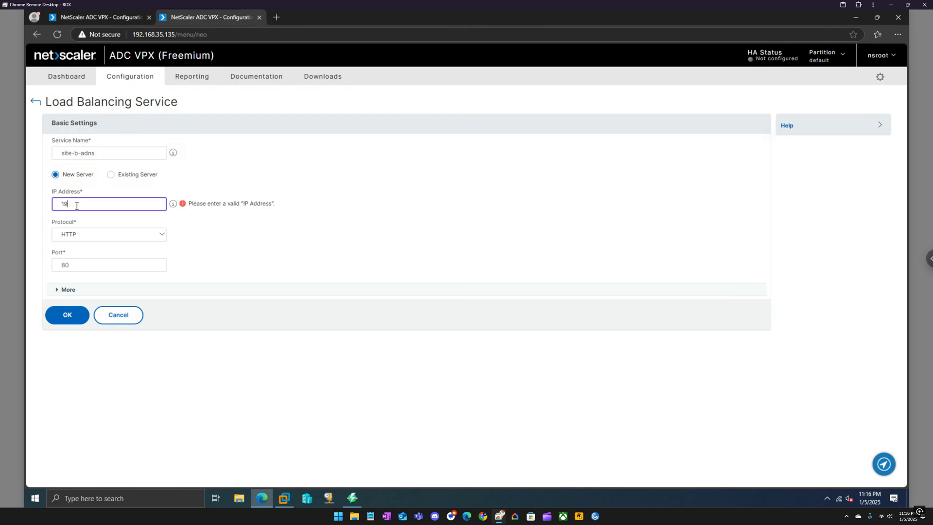
text(2.168.35.141)
click(102, 234)
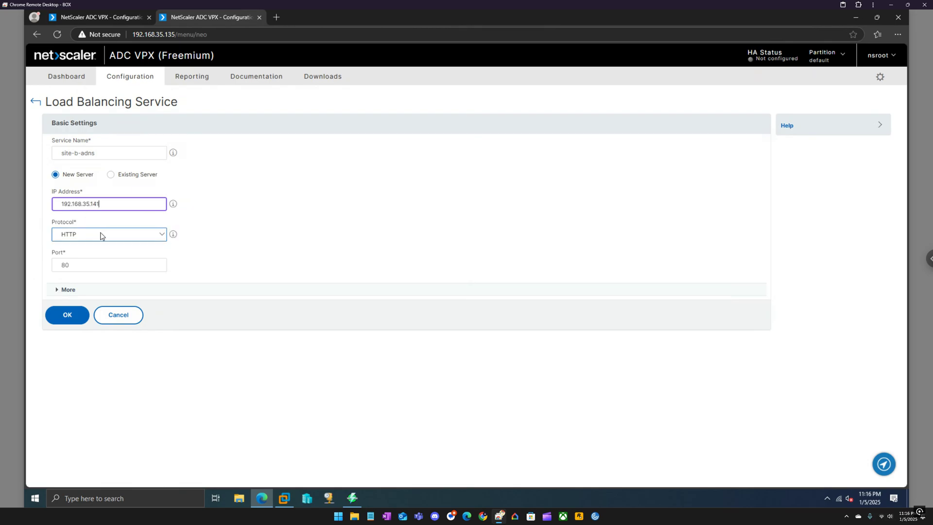
click(90, 260)
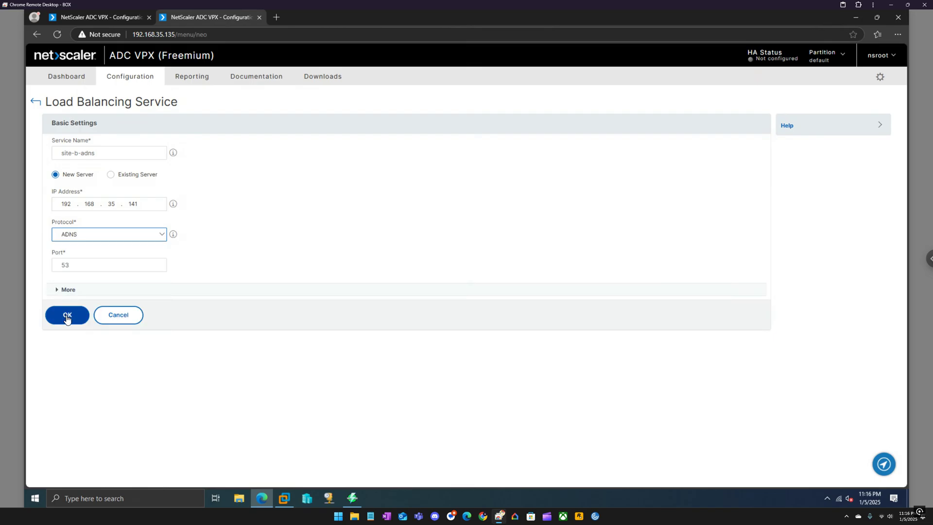
click(67, 316)
click(70, 411)
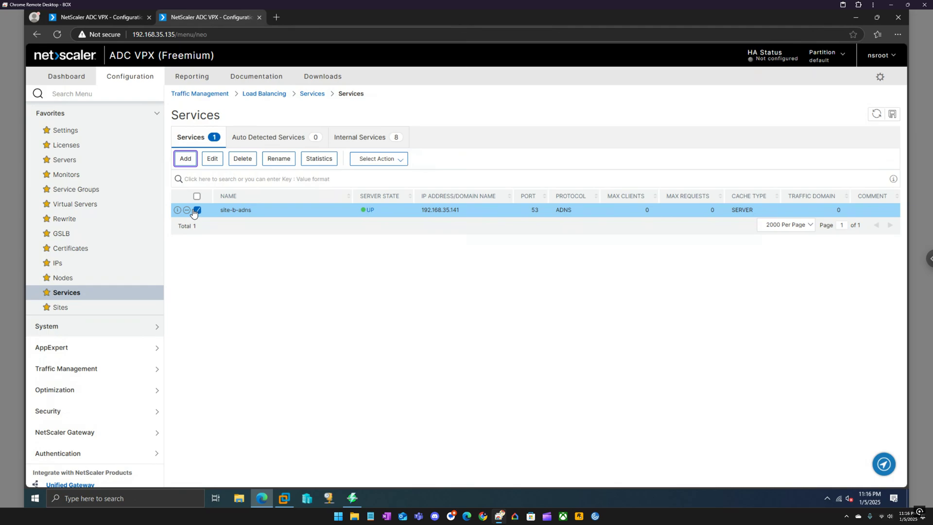
Try renaming site-b-adns to svc-site-b-adns, then close the form and dismiss the refusal error
click(279, 162)
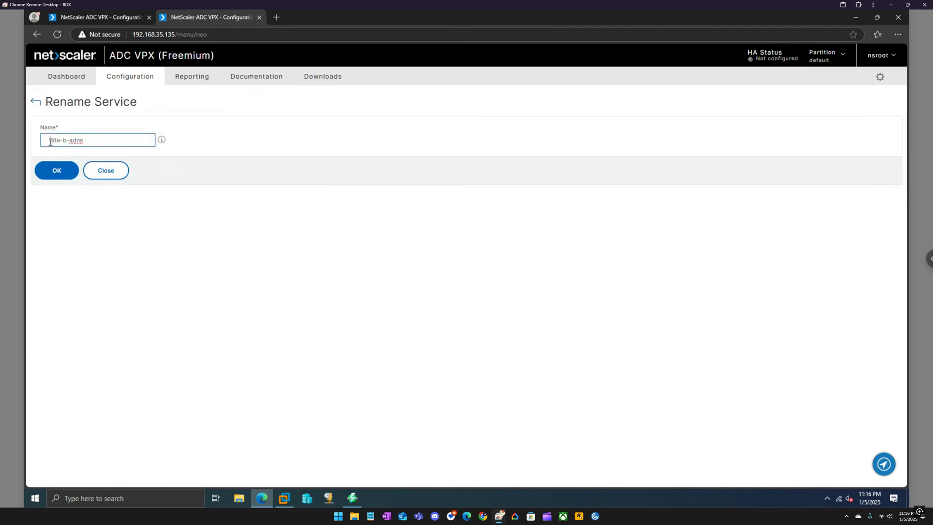
text(svc-)
drag(62, 141, 38, 142)
click(55, 172)
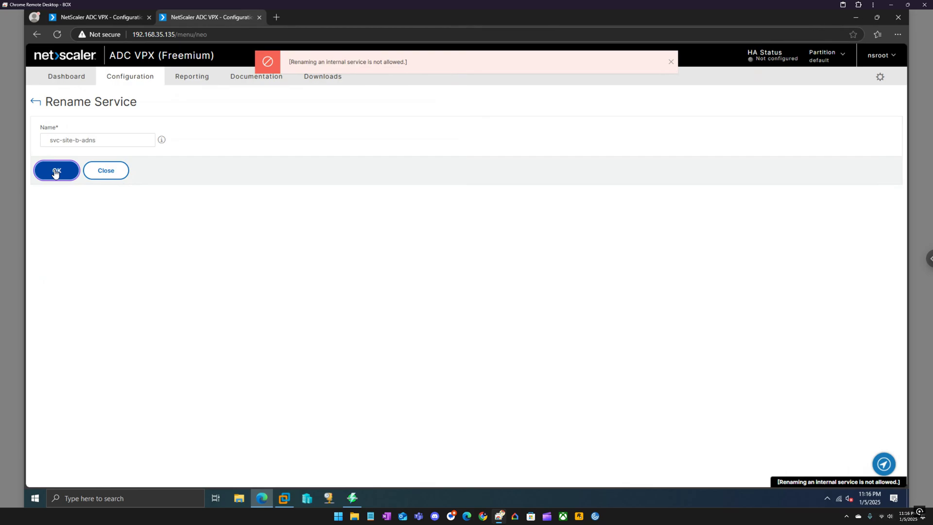
click(104, 176)
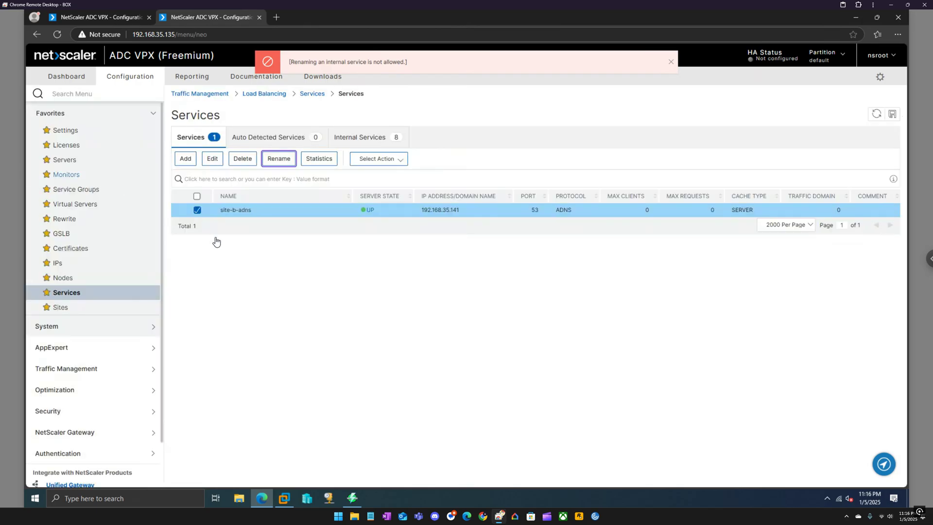
click(366, 308)
click(671, 63)
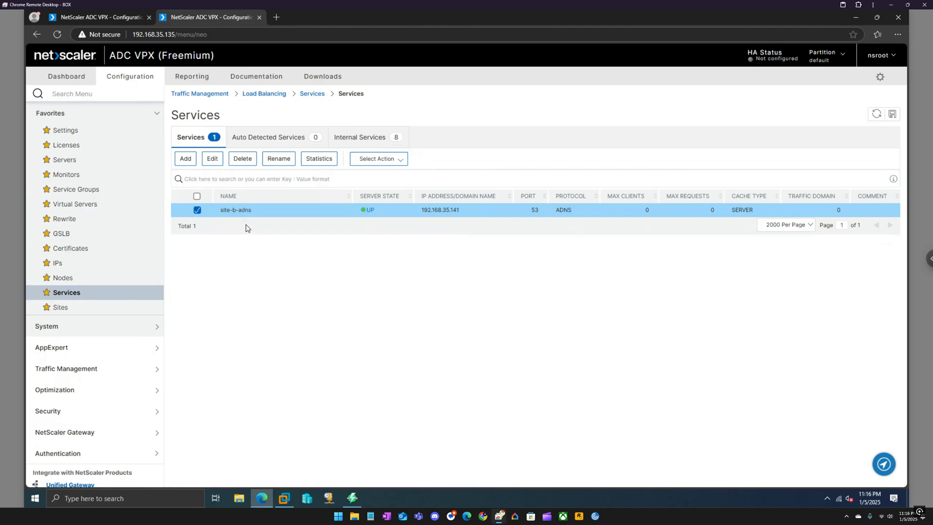
On 192.168.35.201, add ADNS service site-b-adns with new server 192.168.35.141, then sort by name
click(112, 17)
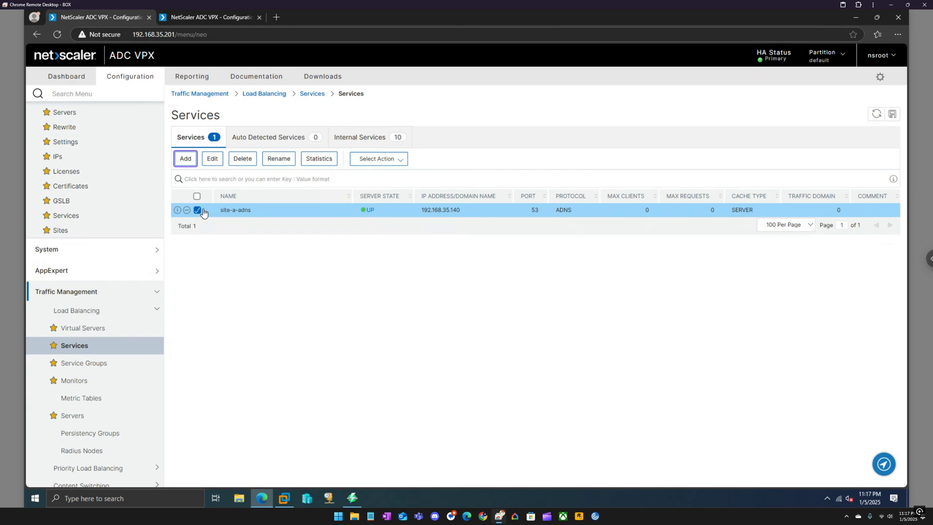
click(186, 159)
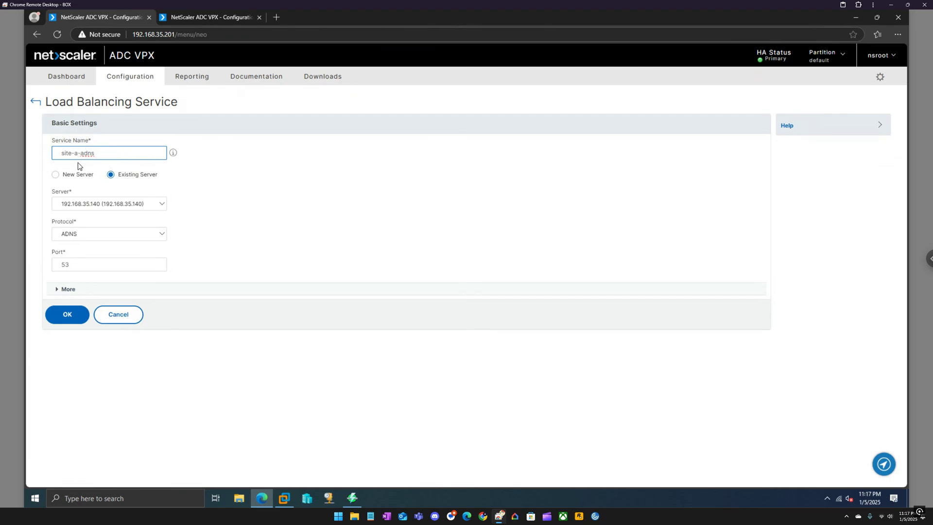
key(BackSpace)
text(b)
click(68, 175)
click(88, 201)
text(19)
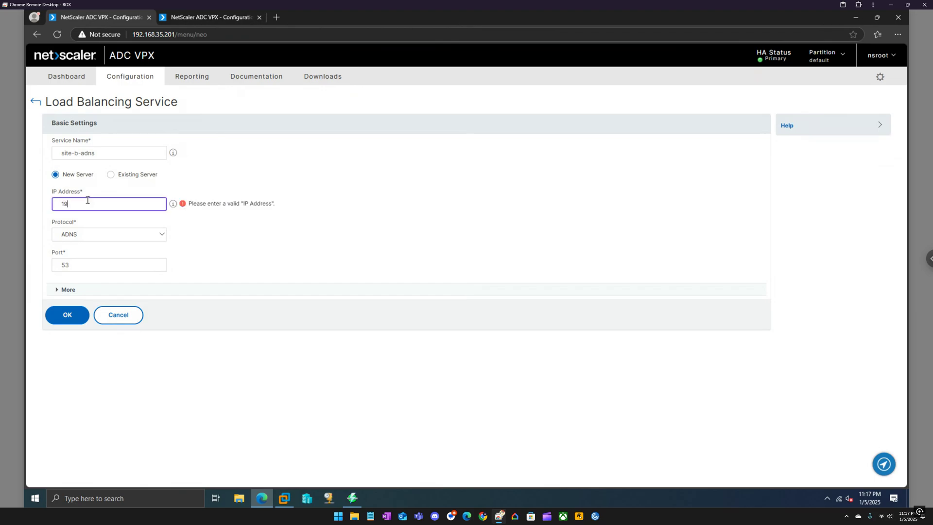
text(2.168.35.1)
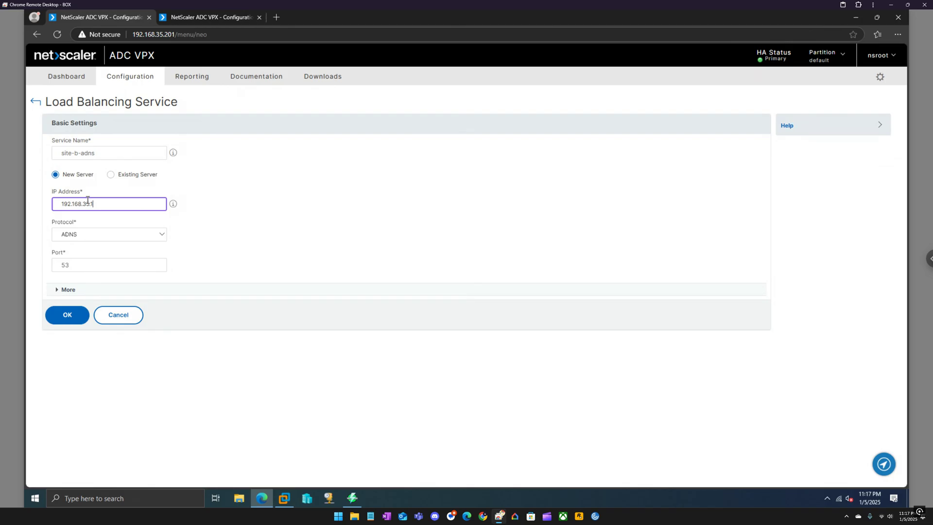
text(41)
click(84, 313)
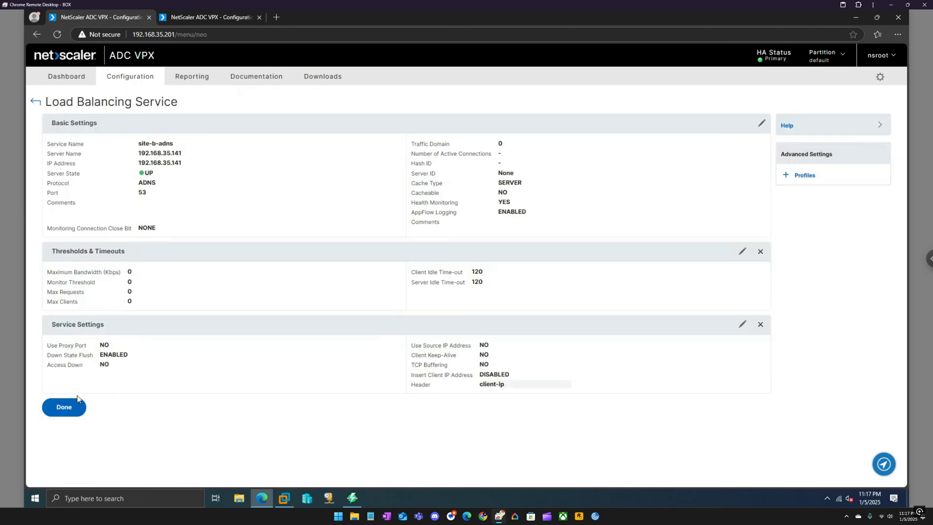
click(63, 407)
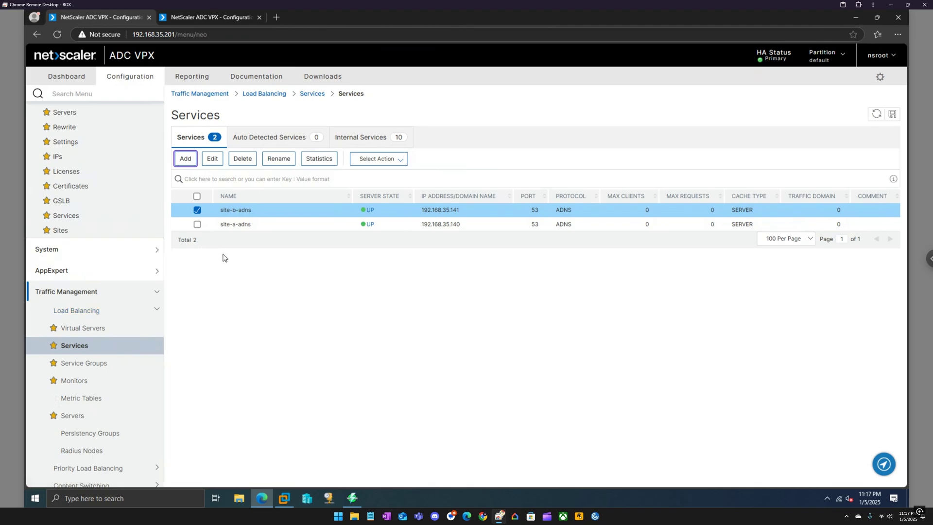
click(244, 201)
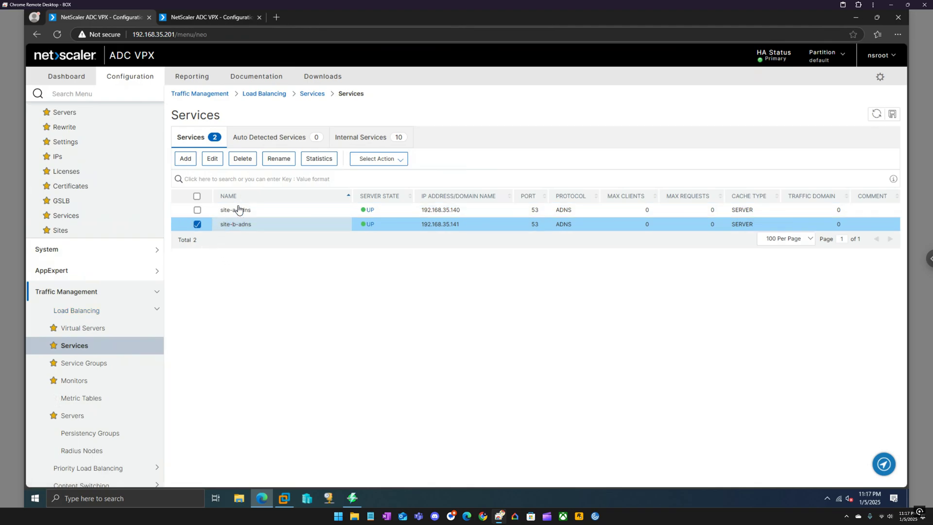
On 192.168.35.135, add ADNS service site-a-adns with new server 192.168.35.140, then sort by name
click(203, 18)
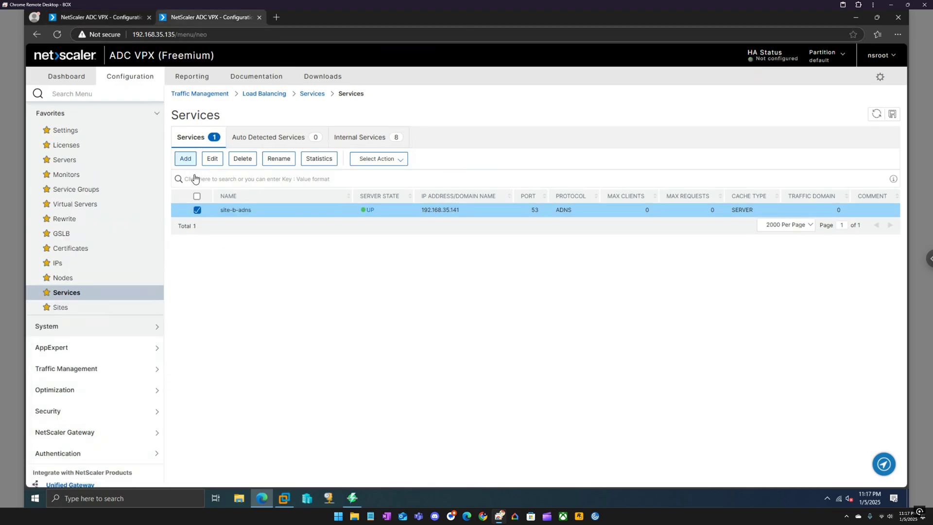
click(185, 158)
click(76, 154)
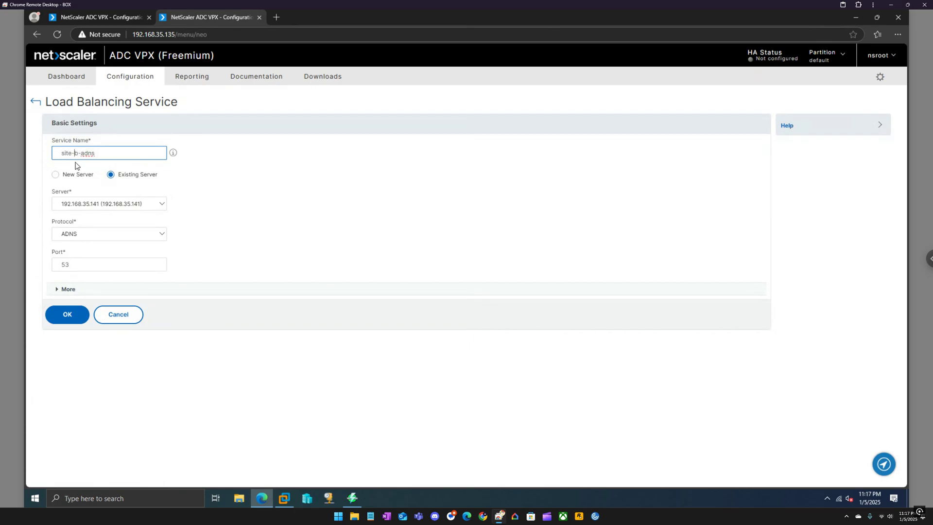
key(Delete)
text(a)
click(72, 173)
click(80, 203)
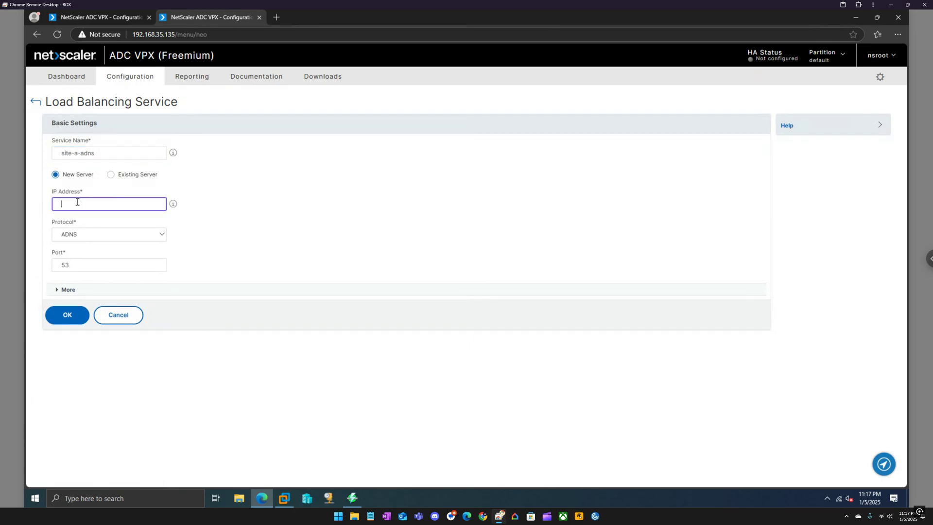
text(192.168)
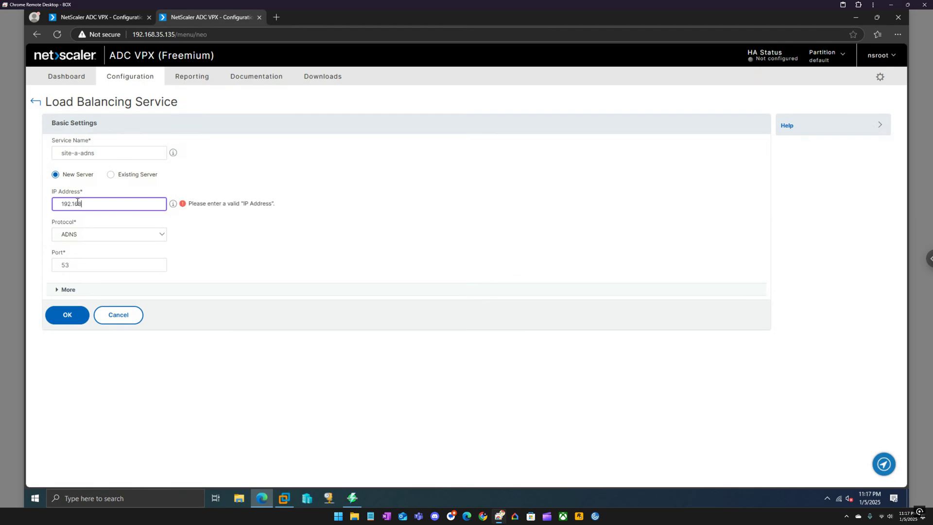
text(.35.140)
click(76, 313)
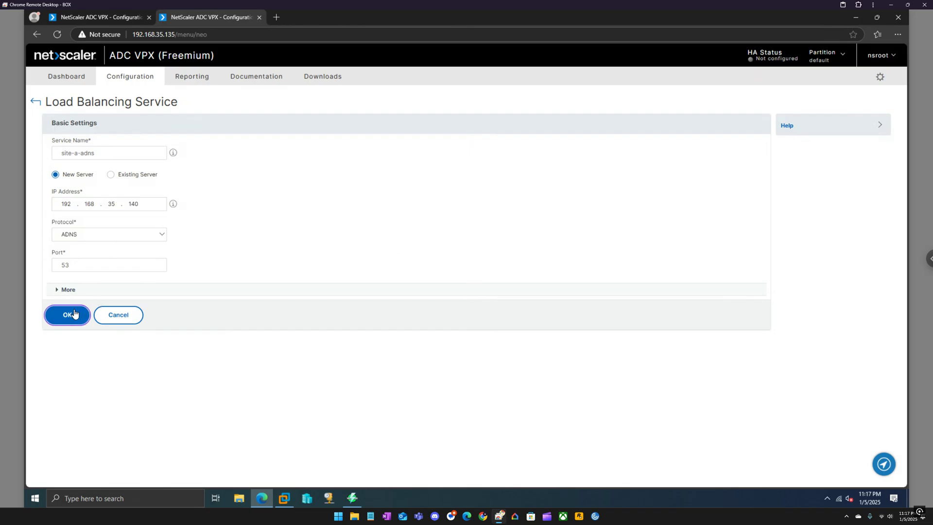
click(64, 407)
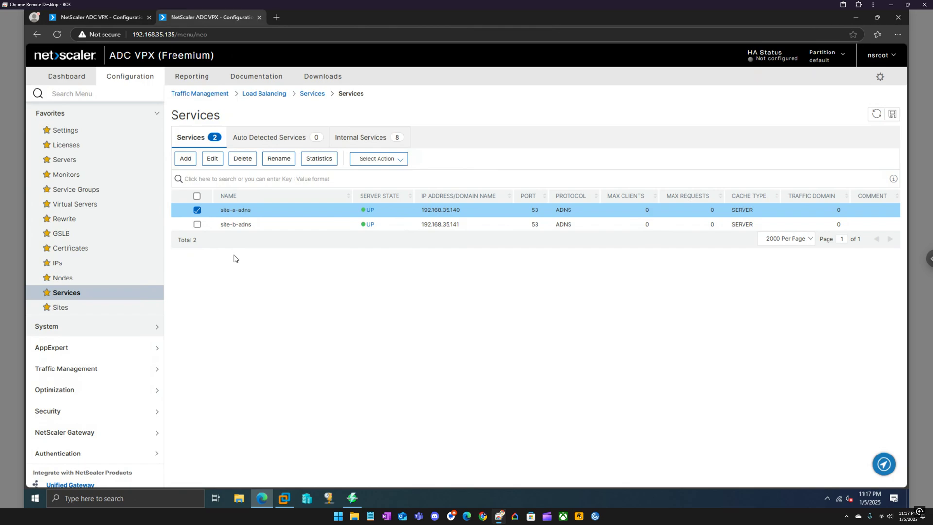
click(265, 198)
Bring the domain controller VM with DNS Manager to the front
mouse_move(267, 224)
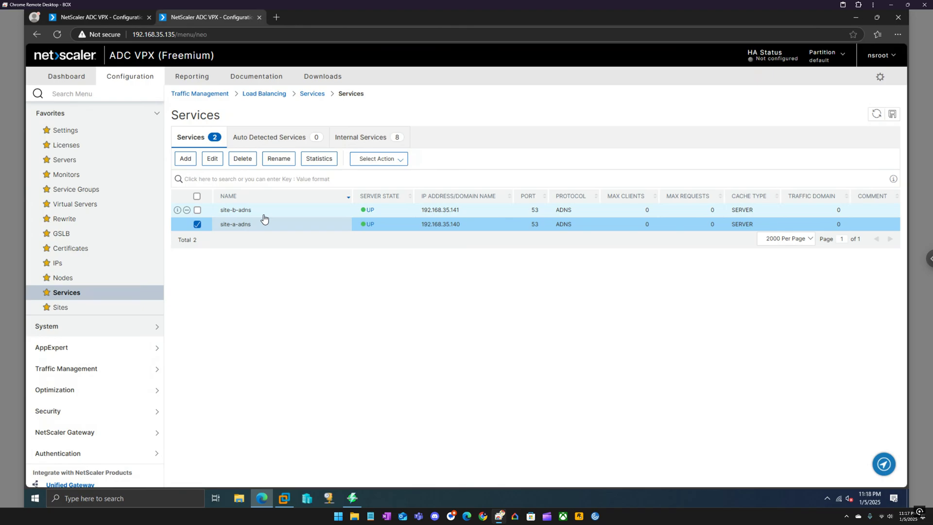
mouse_move(280, 498)
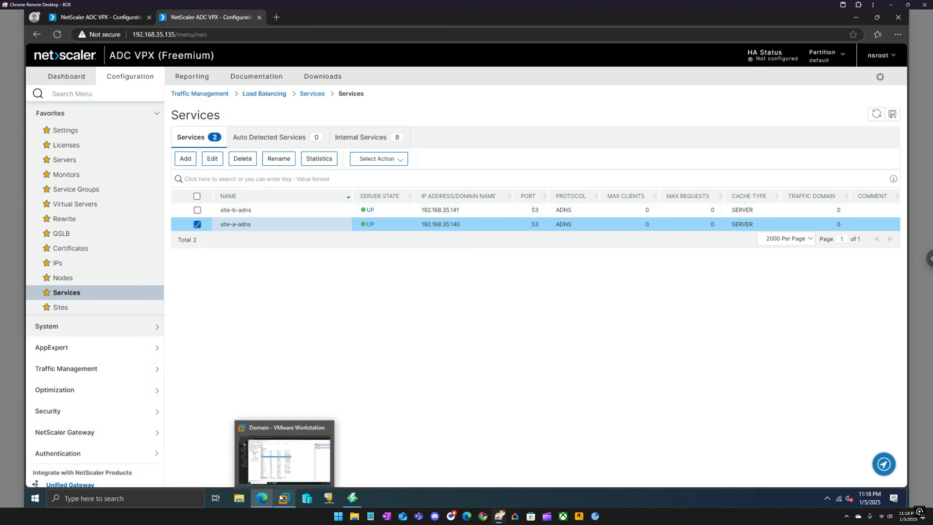
click(295, 455)
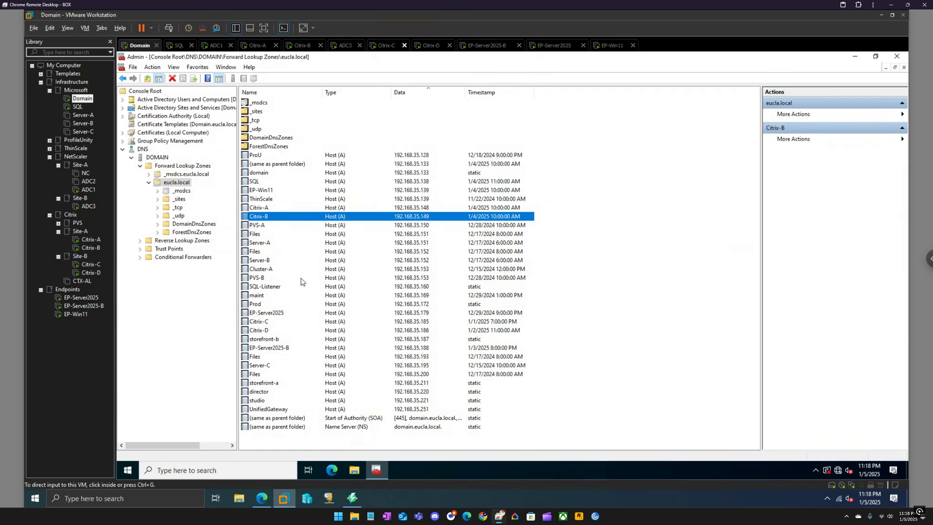
Add host (A) record site-a-adns at 192.168.35.140 to eucla.local
right_click(180, 184)
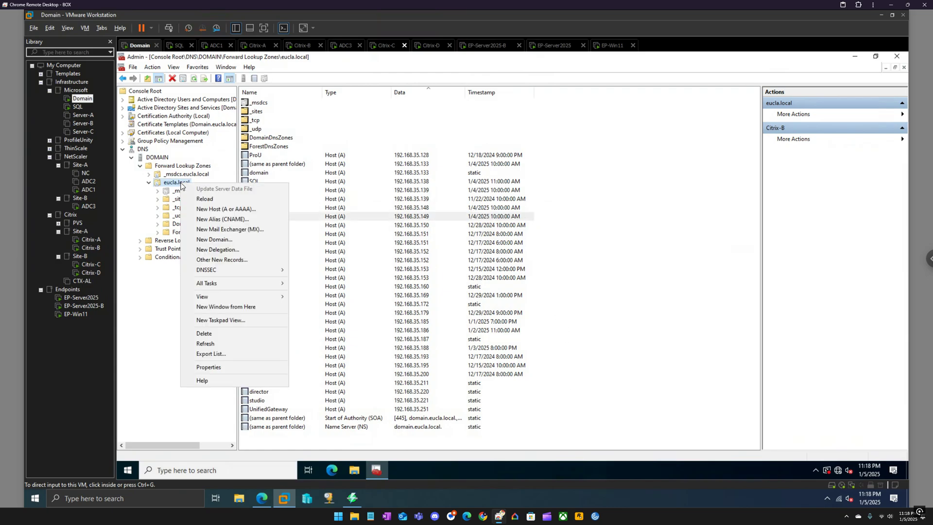
click(217, 210)
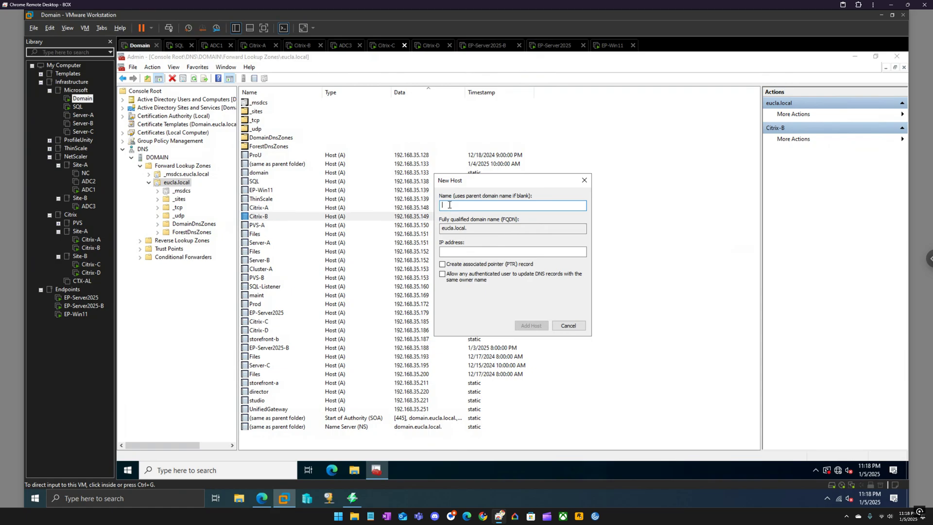
text(site-a-adns)
click(462, 252)
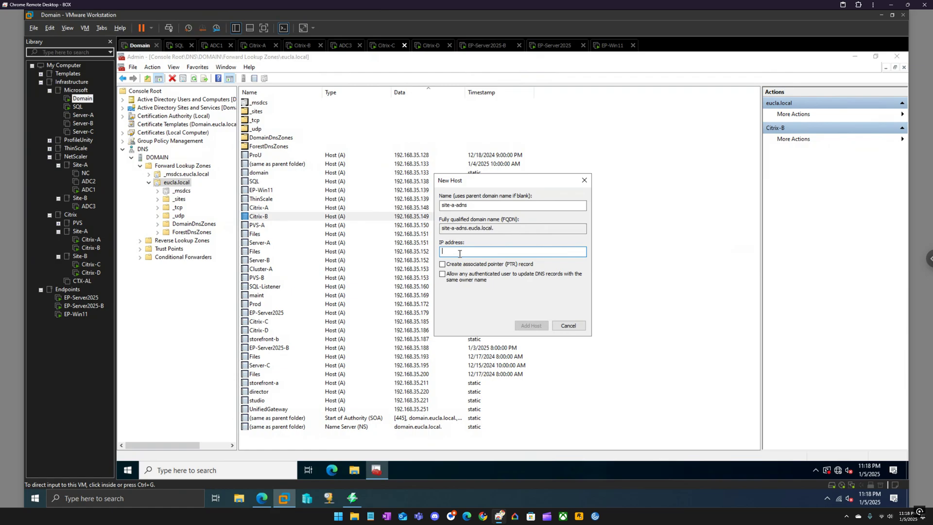
text(192.168.35.140)
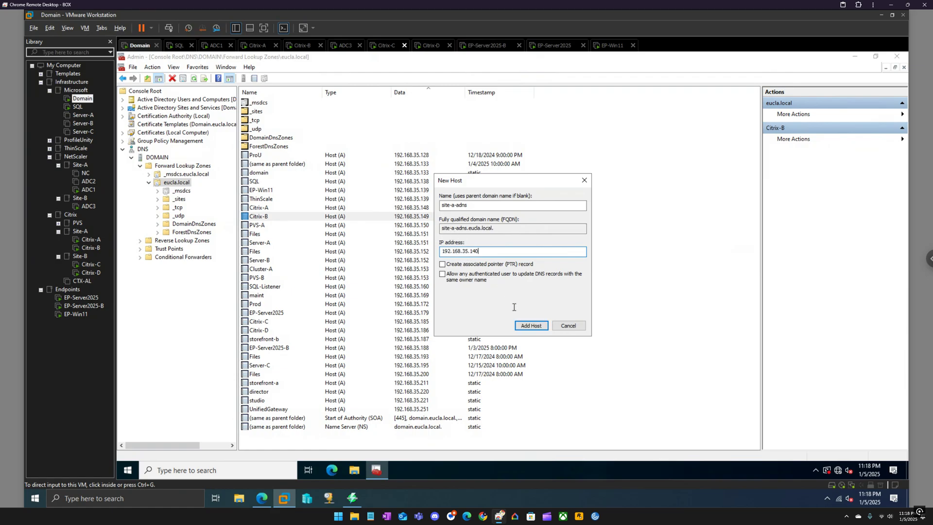
click(531, 325)
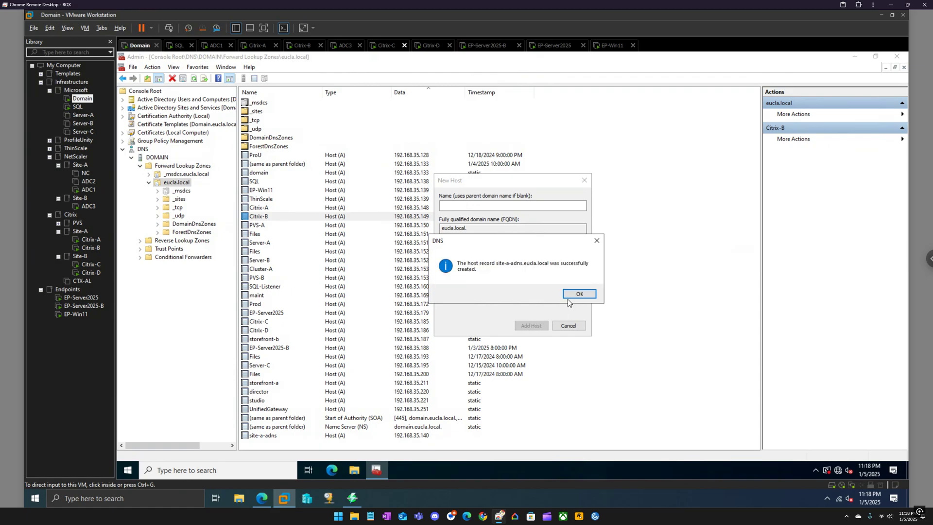
click(573, 298)
Add host (A) record site-b-adns at 192.168.35.141, then close the New Host dialog
text(site-a-adns)
click(455, 205)
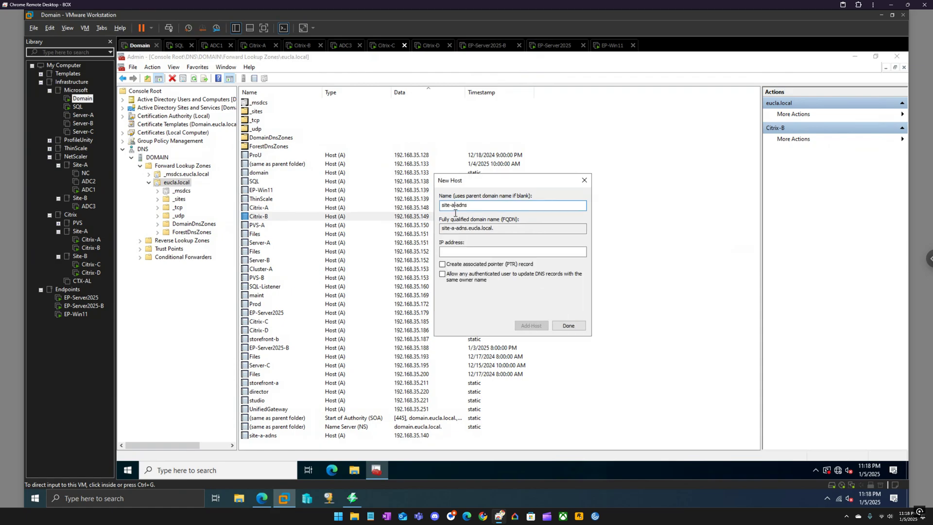
key(BackSpace)
text(b)
click(479, 251)
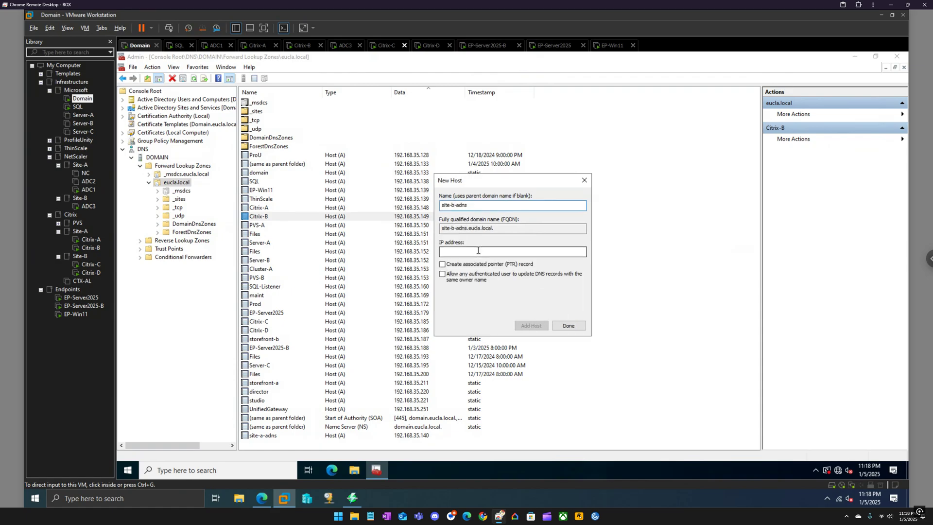
text(192.16)
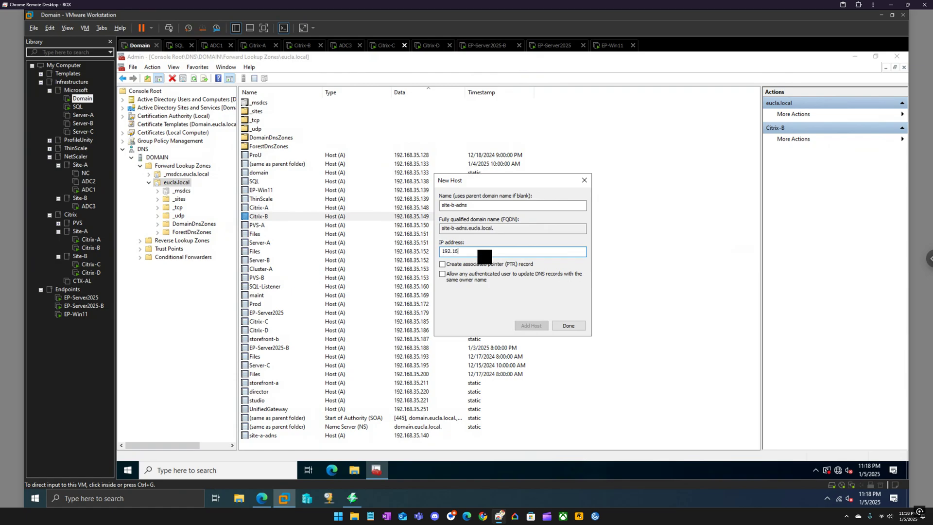
text(8.35.141)
click(526, 326)
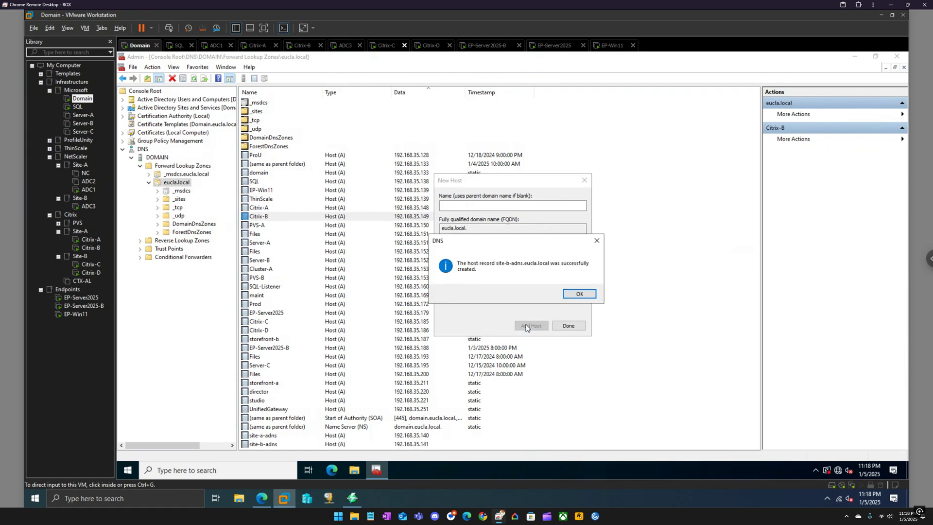
click(568, 294)
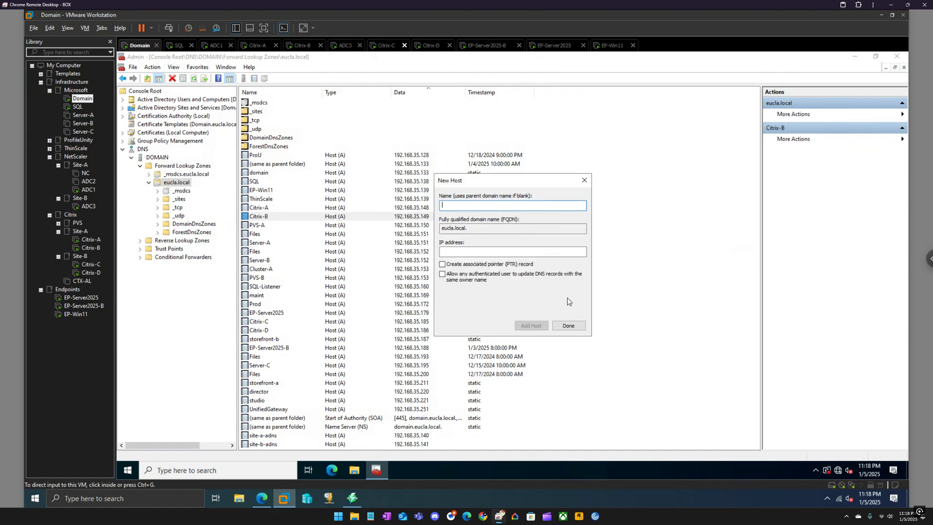
click(568, 326)
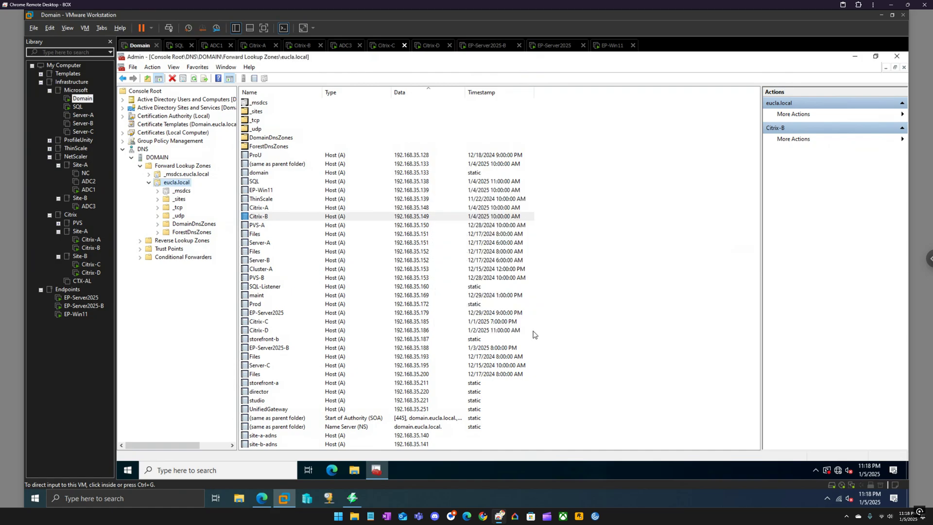
Review the site-a-adns and site-b-adns services on both appliances, then return to DNS Manager
click(262, 496)
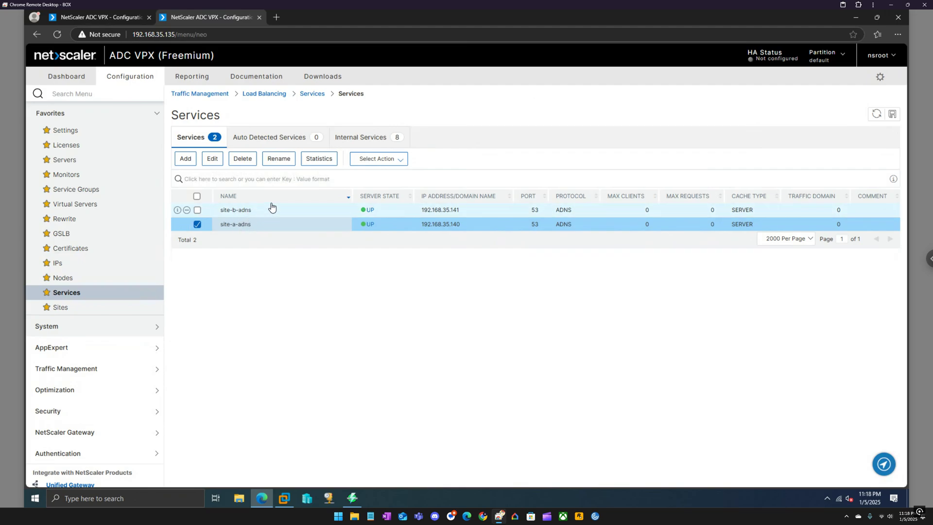
click(115, 19)
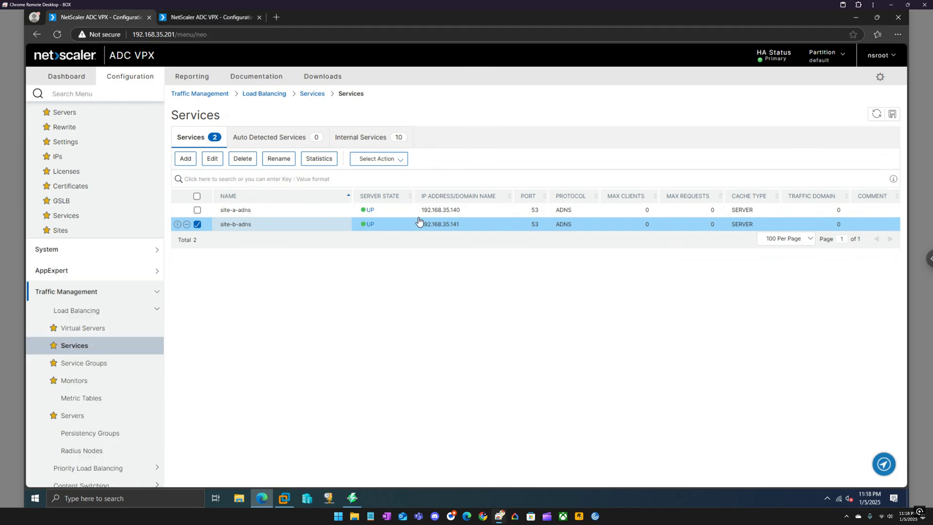
click(283, 498)
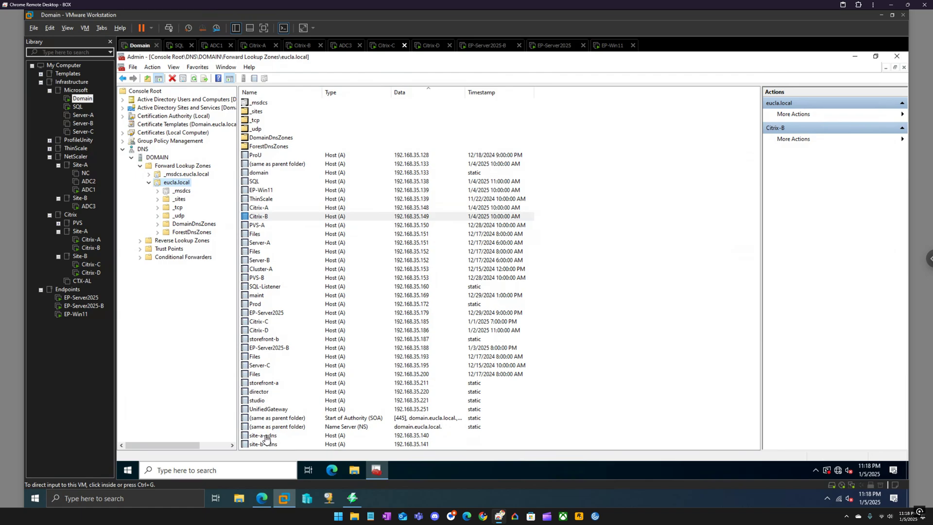
Start a New Delegation under eucla.local for storefront-gslb and advance to the Name Servers page
right_click(177, 186)
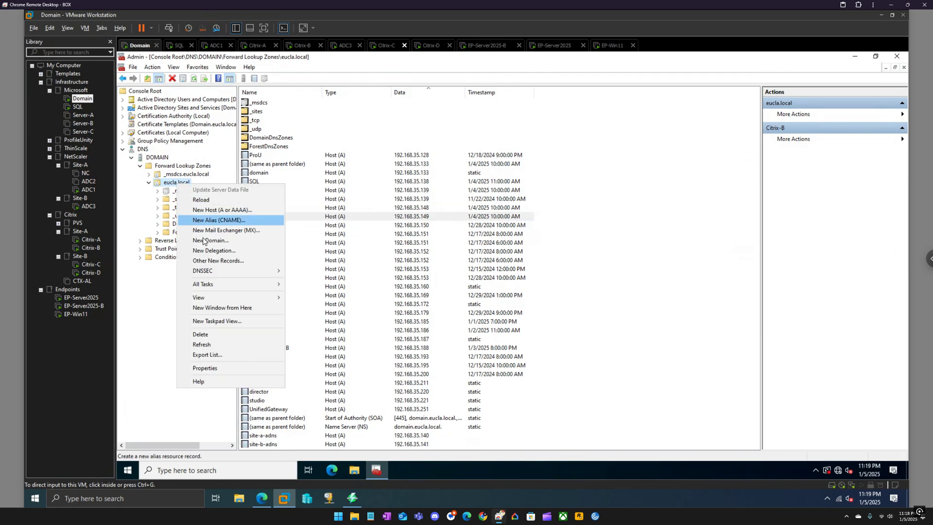
click(209, 251)
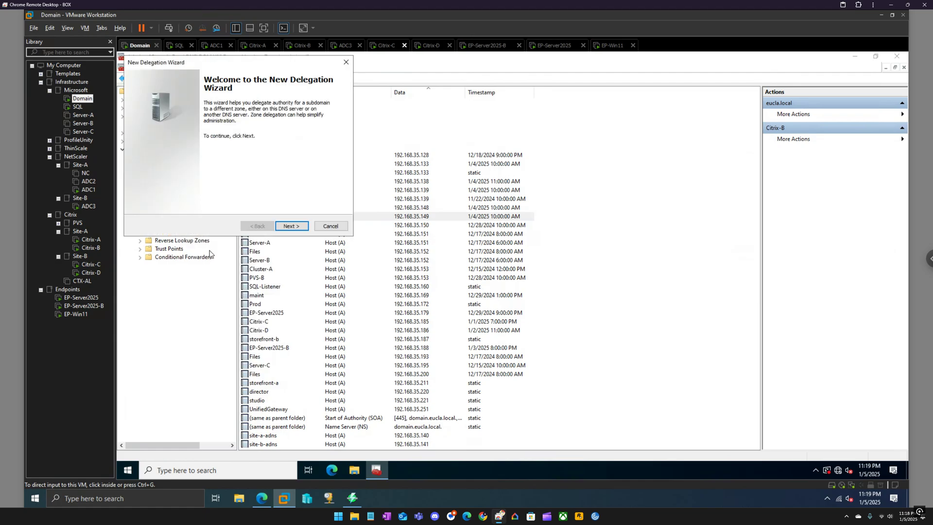
click(292, 226)
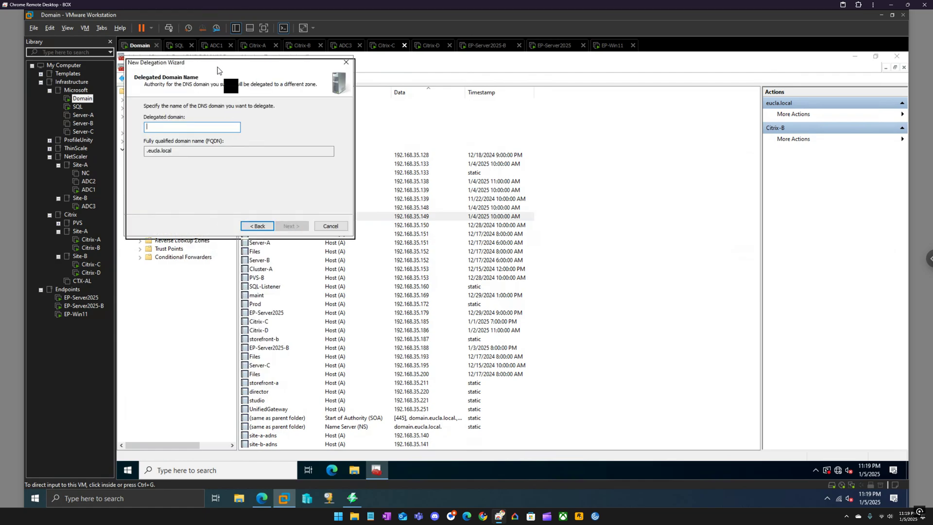
drag(218, 64, 229, 90)
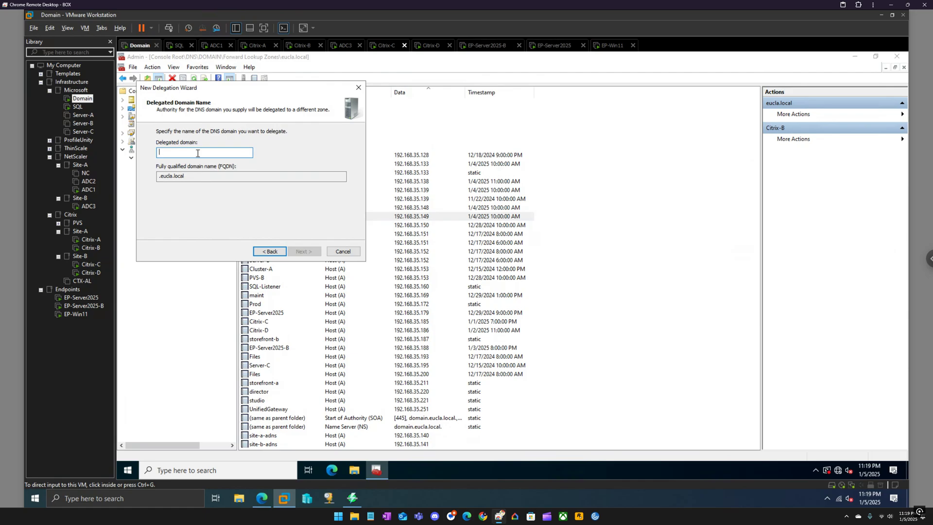
text(store)
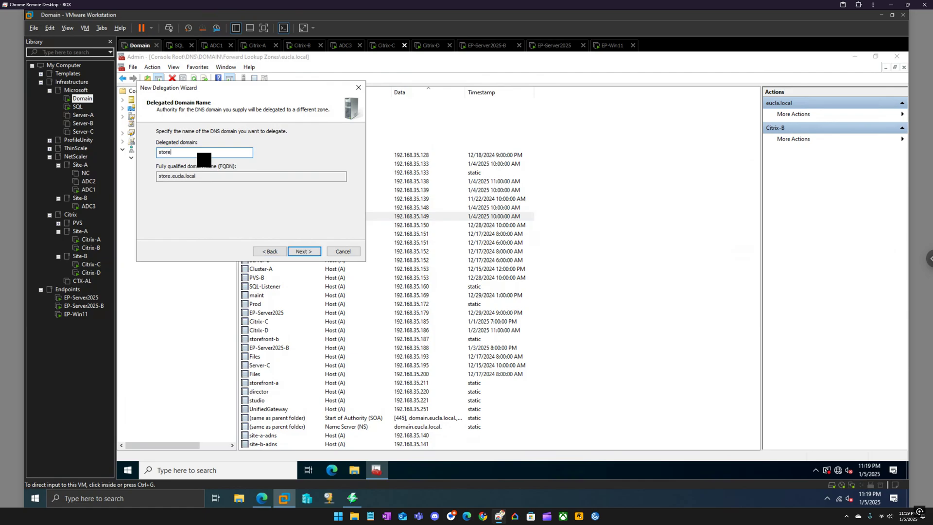
text(front-gslb)
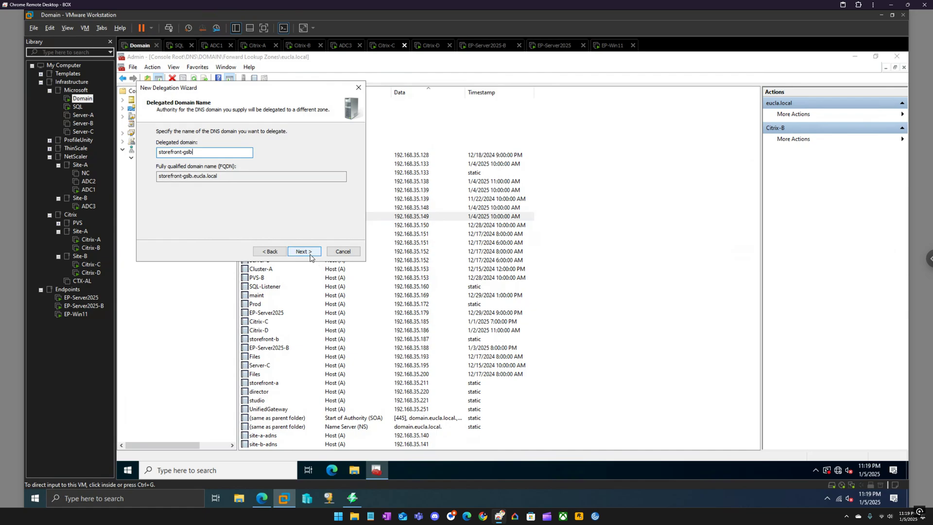
click(309, 253)
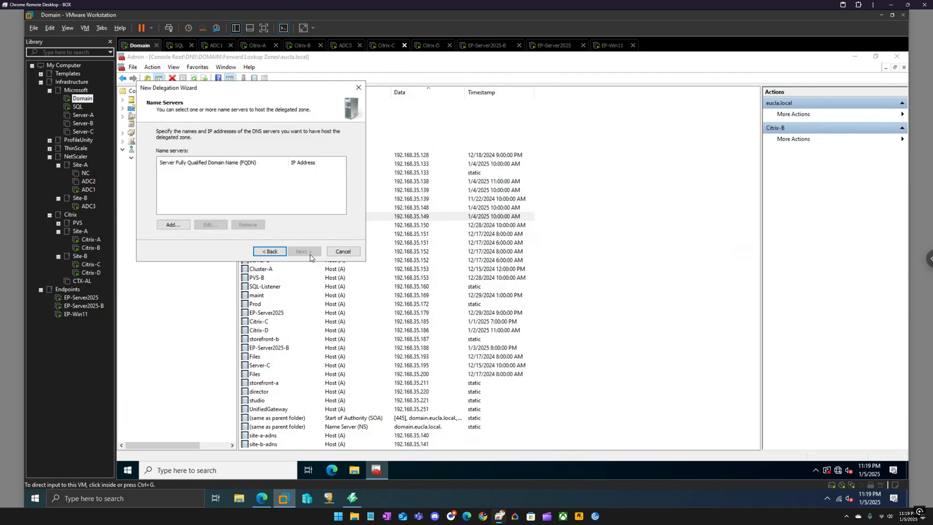
Add site-a-adns.eucla.local as a delegation name server, resolving it to 192.168.35.140
click(182, 227)
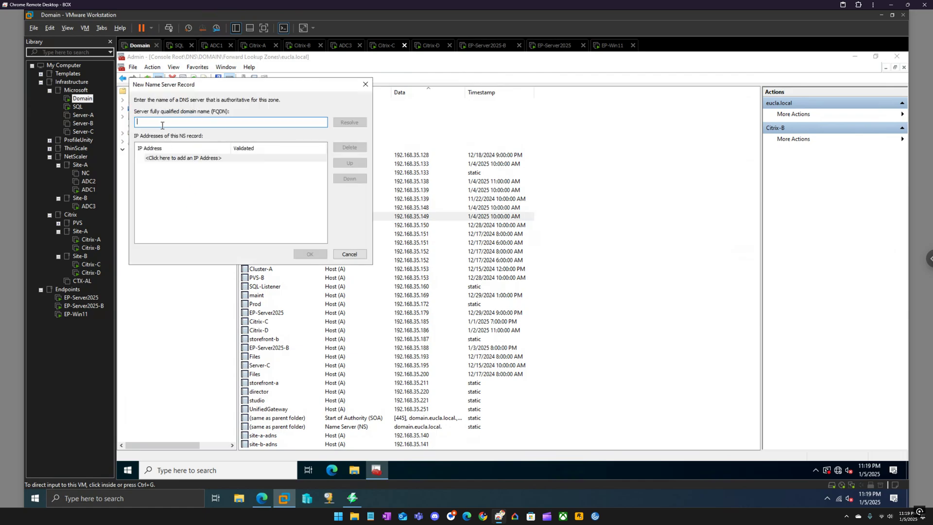
text(site-a-adns)
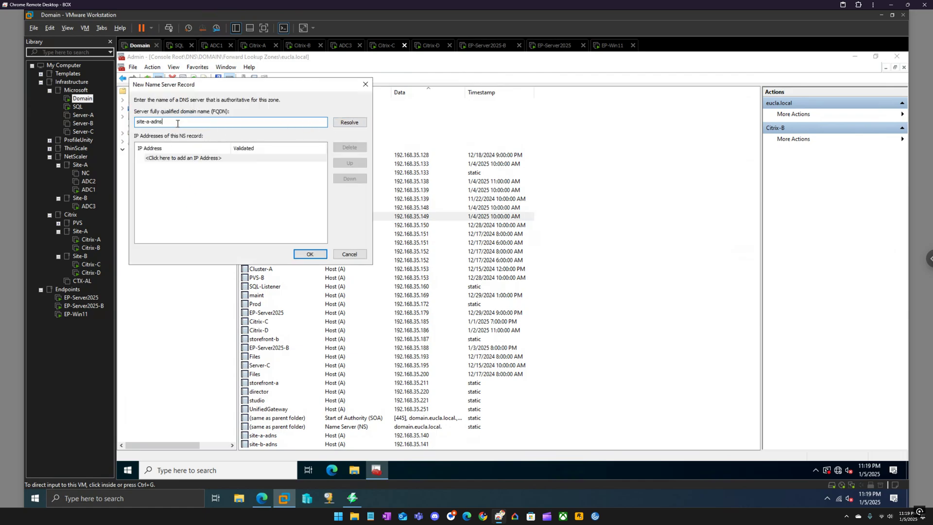
text(.eucla.local)
double_click(216, 125)
key(ctrl+c)
click(339, 124)
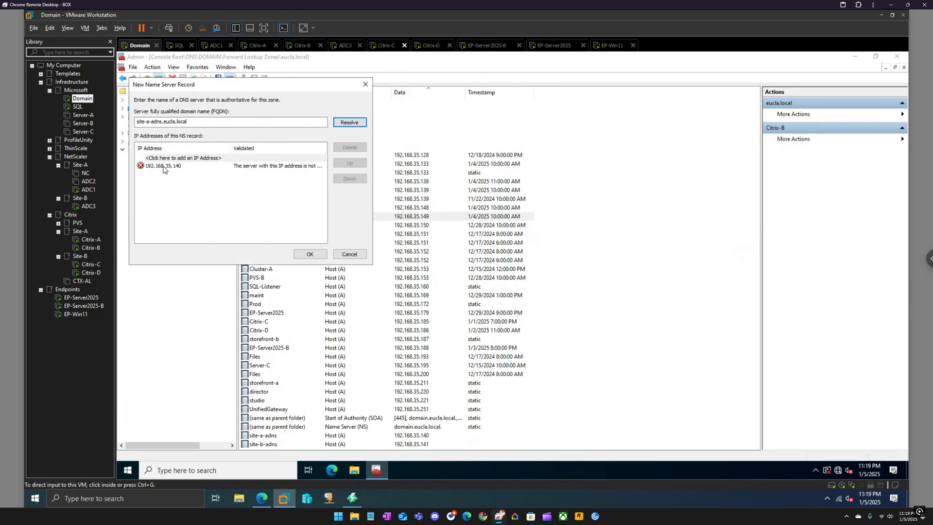
click(309, 254)
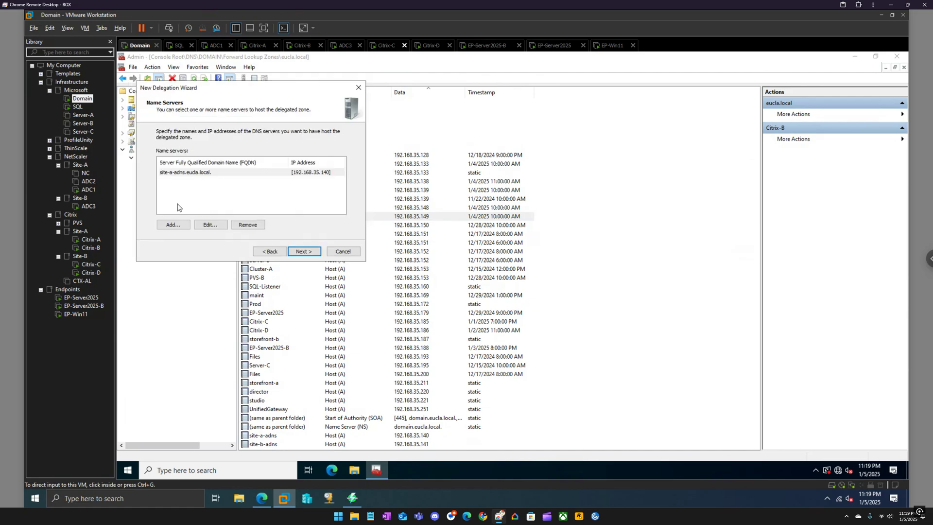
Add site-b-adns.eucla.local (192.168.35.141) as the second name server and finish the delegation
click(172, 225)
key(ctrl+v)
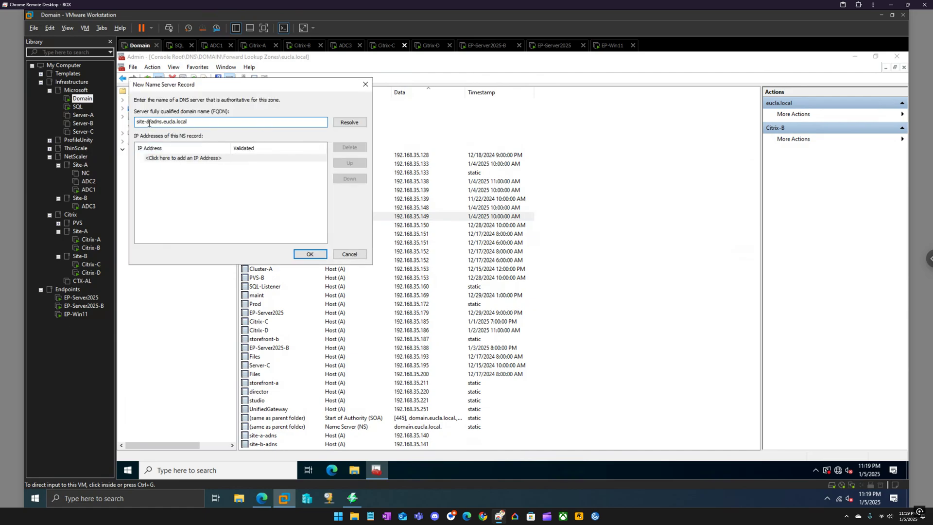
key(BackSpace)
text(b)
click(342, 124)
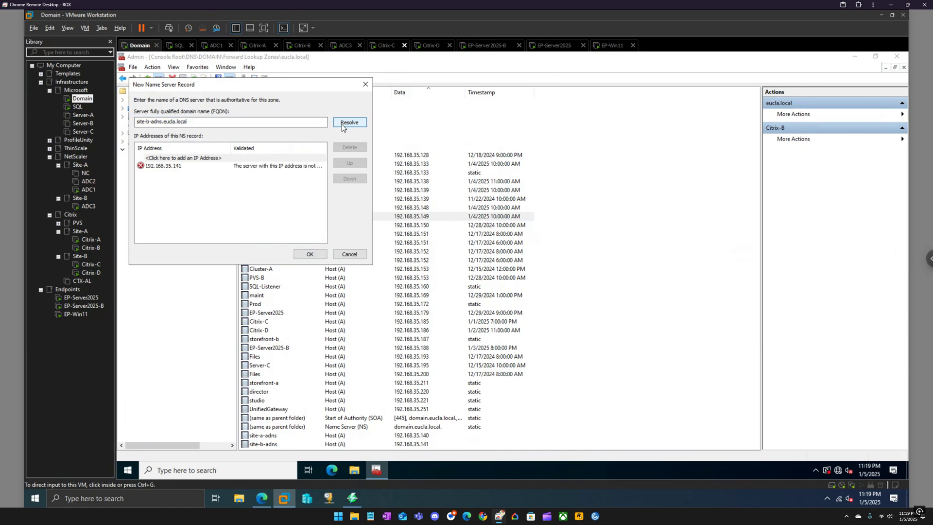
click(301, 256)
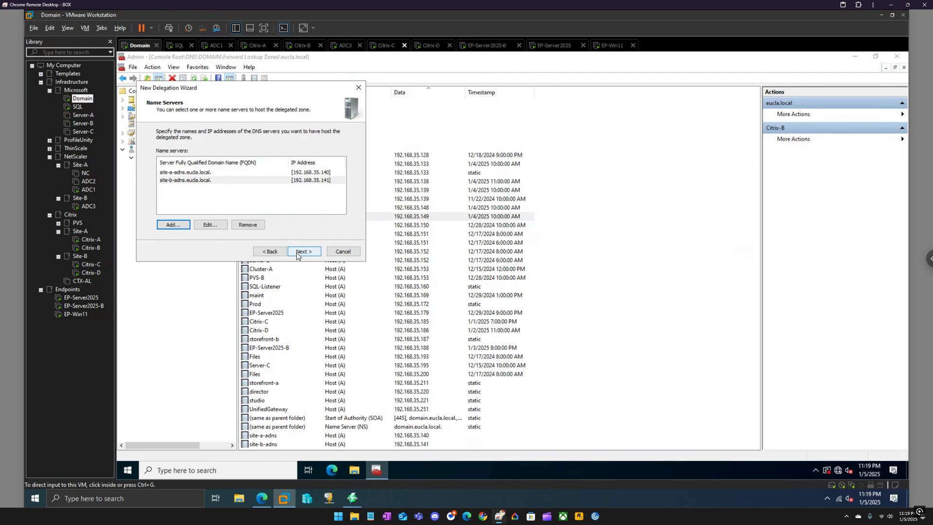
click(298, 255)
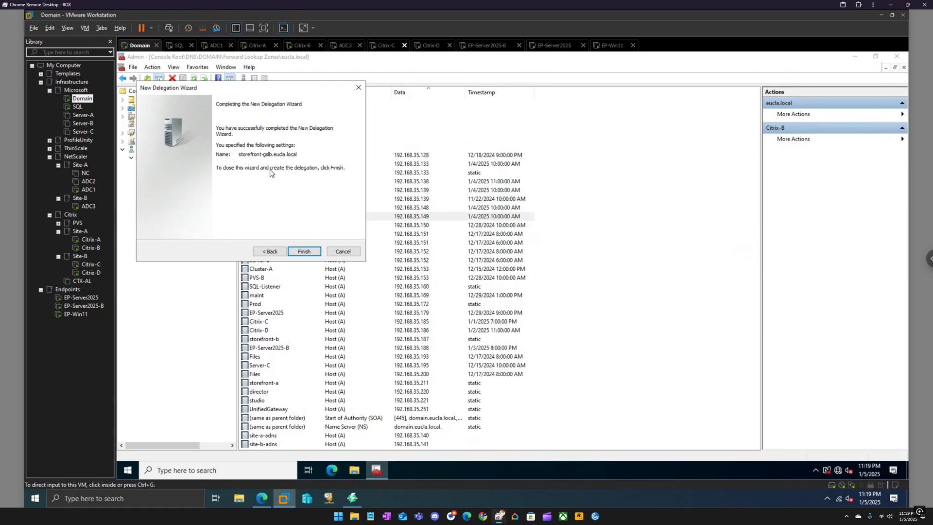
click(298, 252)
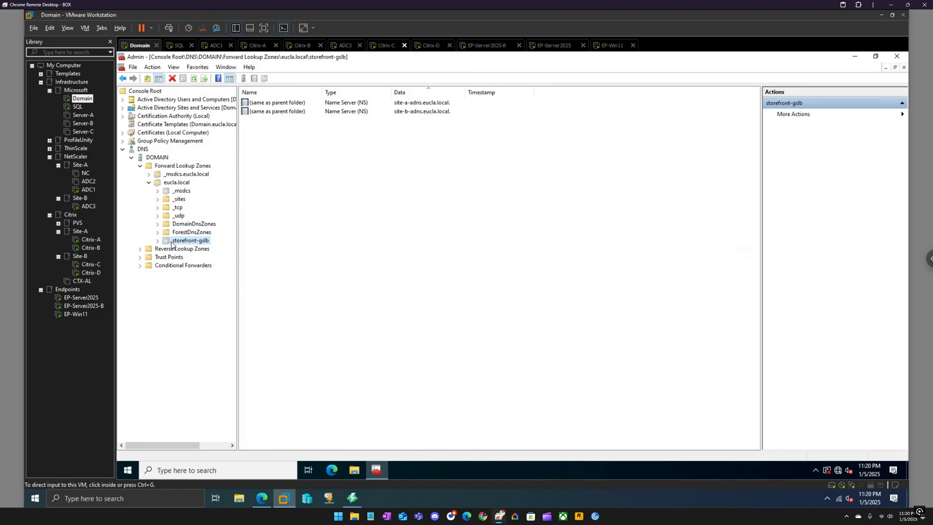
Back in the 192.168.35.201 web GUI, go to Traffic Management > GSLB > Sites
click(261, 498)
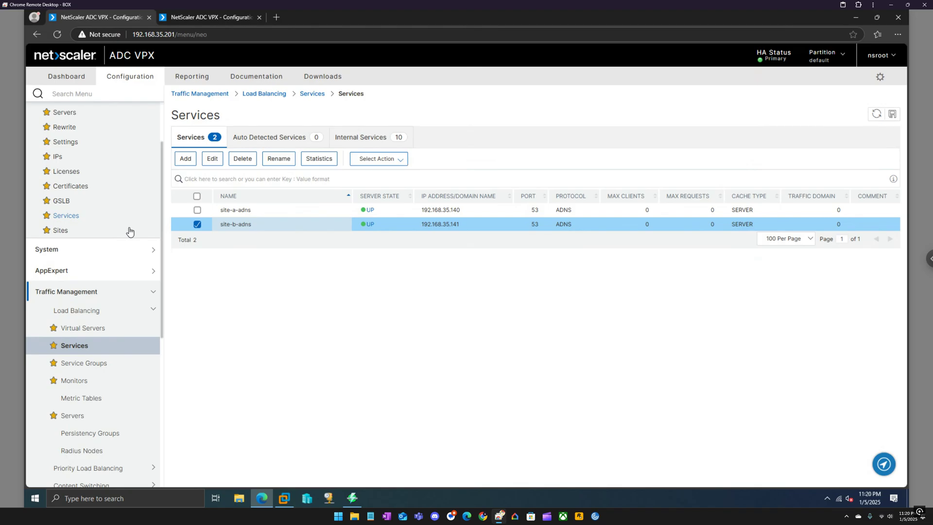
scroll(129, 231, down, 3)
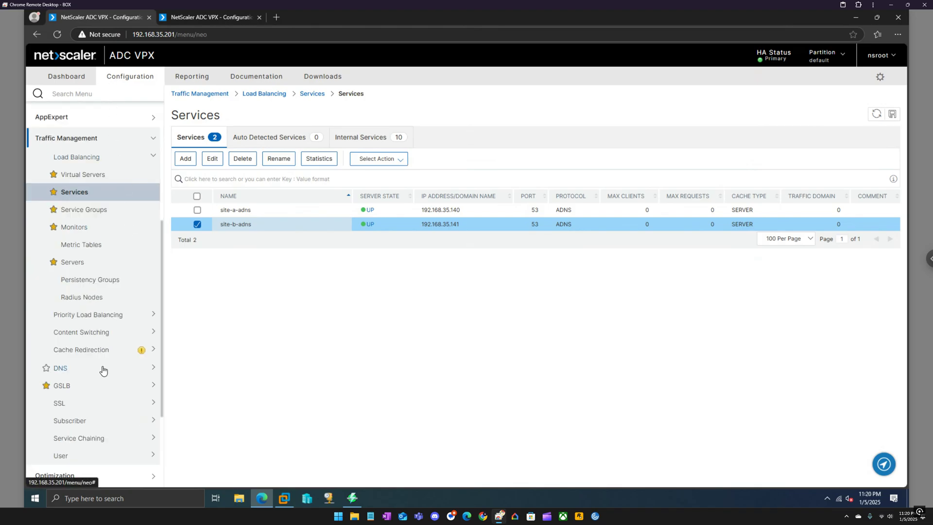
click(101, 385)
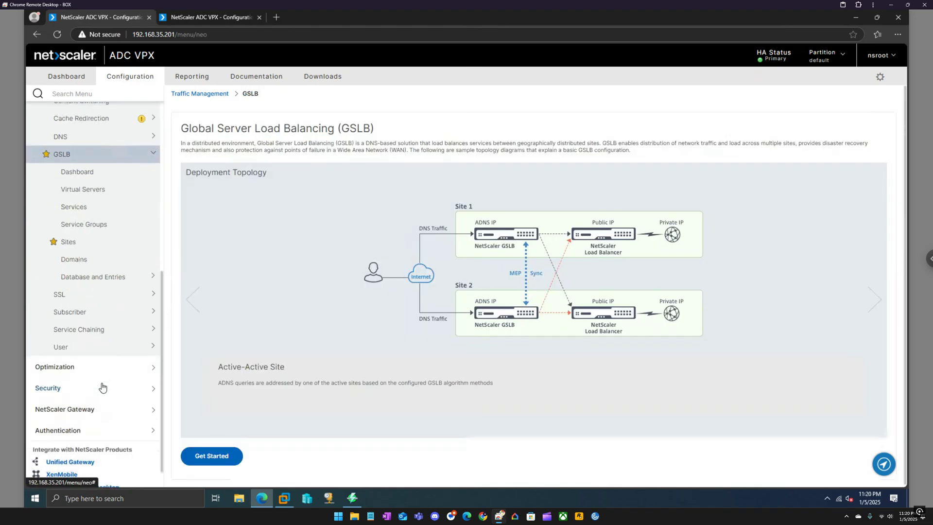
click(71, 243)
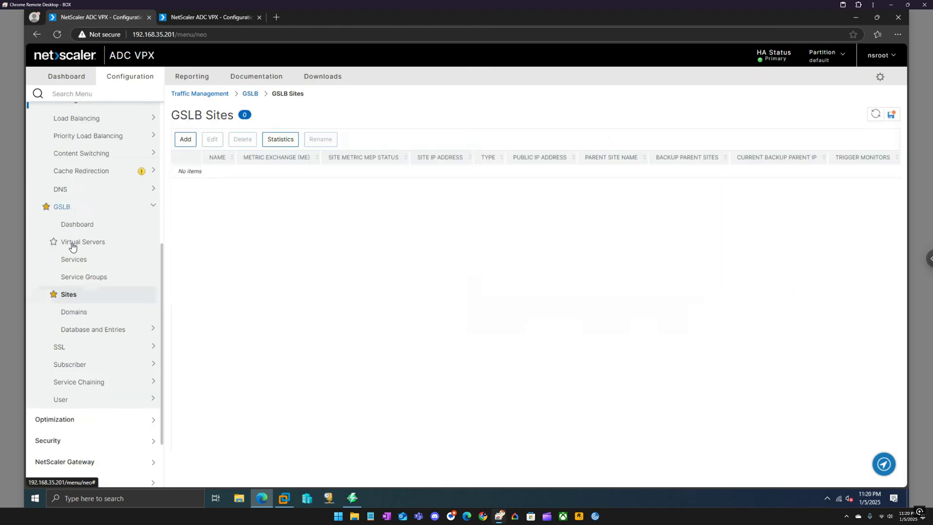
Create GSLB site site-a-gslb, type LOCAL, with site IP 192.168.35.142
click(185, 140)
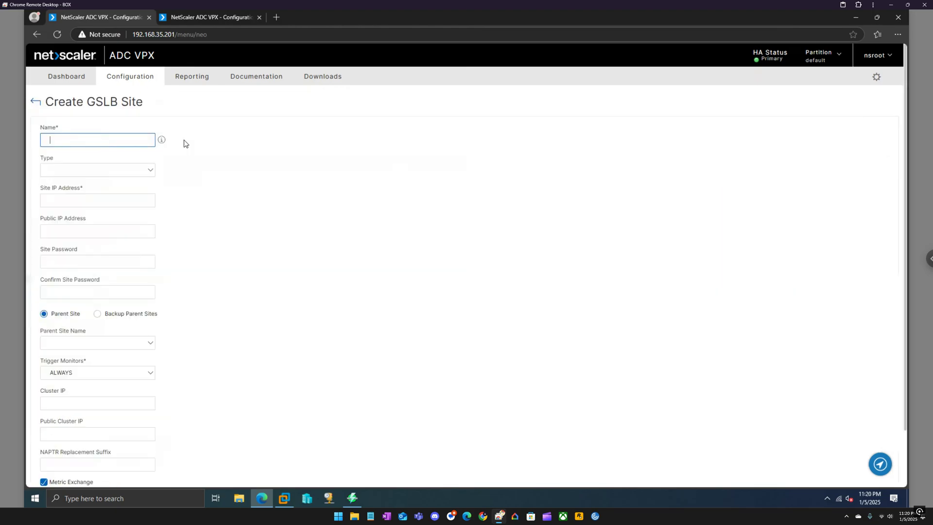
click(94, 140)
click(94, 140)
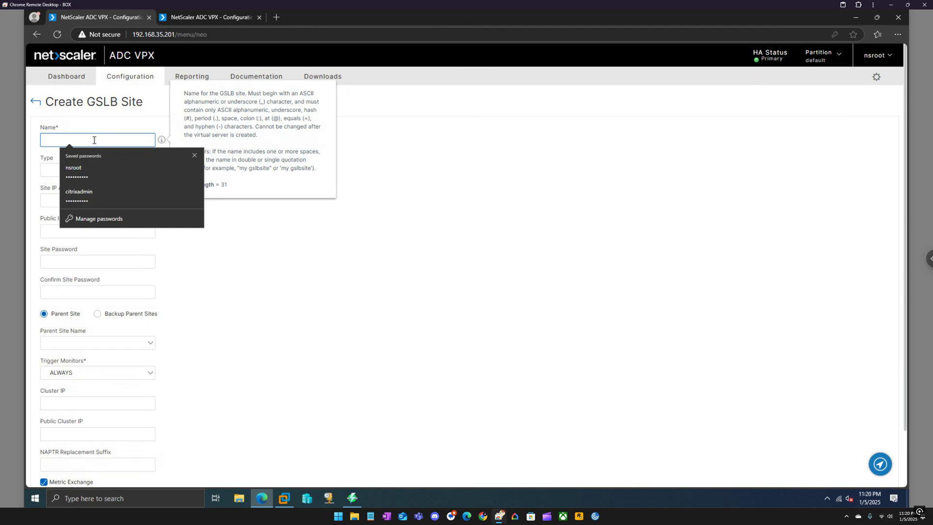
text(site-a-gslb)
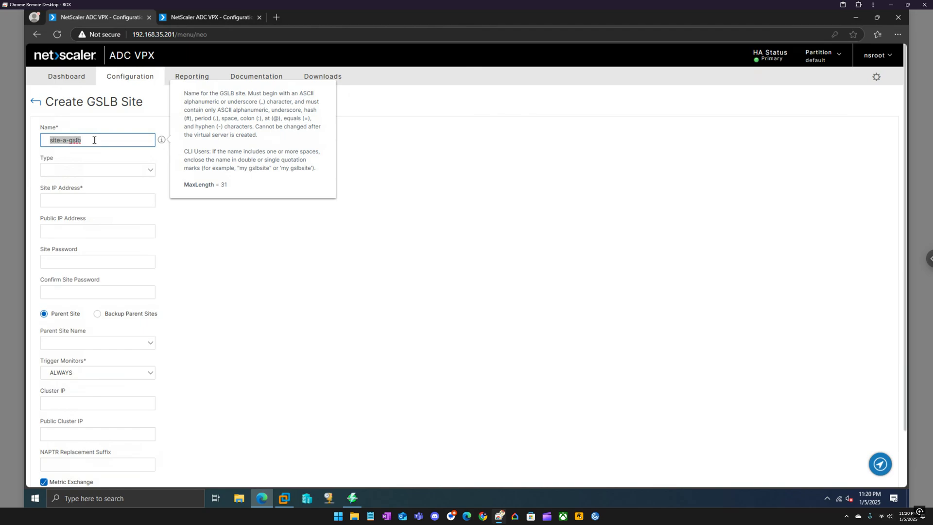
click(91, 170)
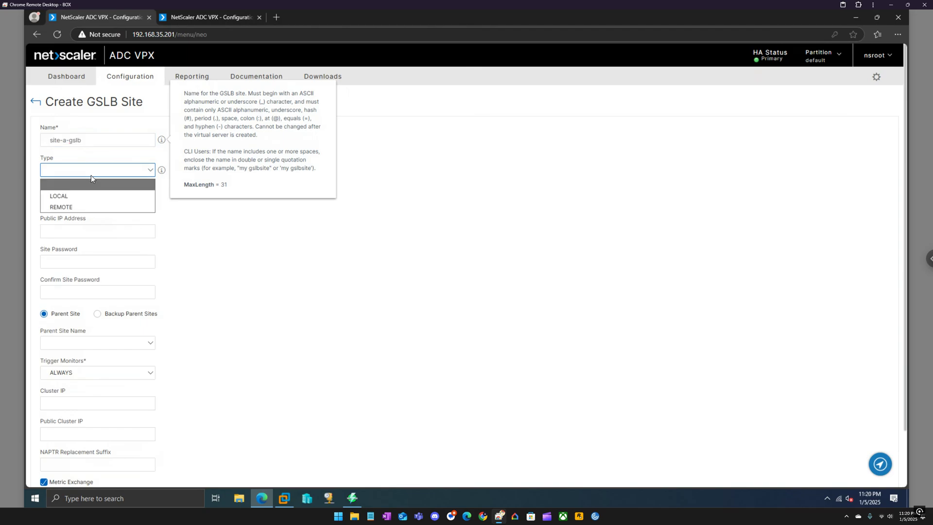
click(77, 197)
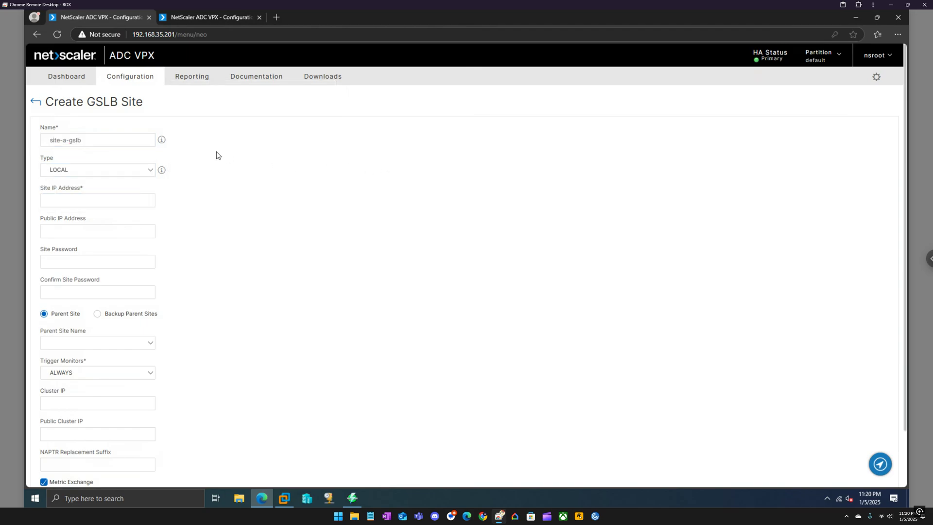
click(68, 141)
click(77, 200)
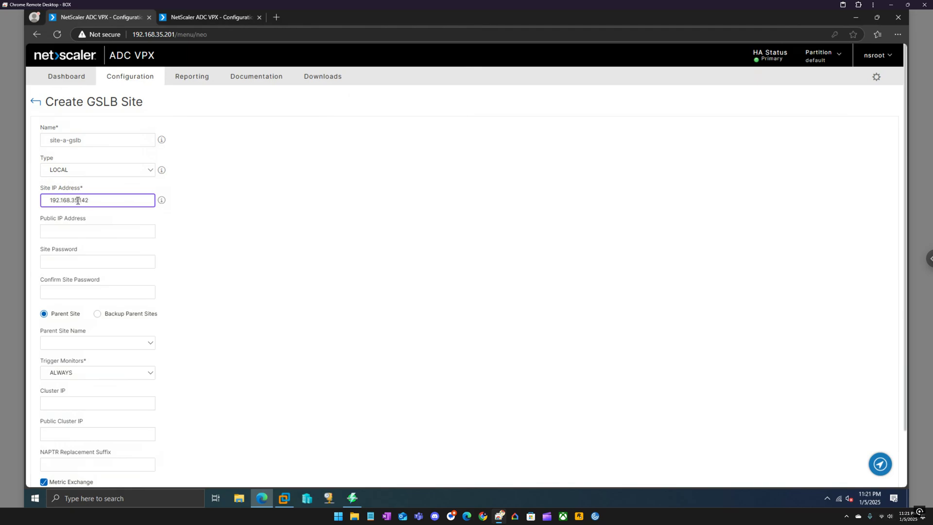
click(215, 236)
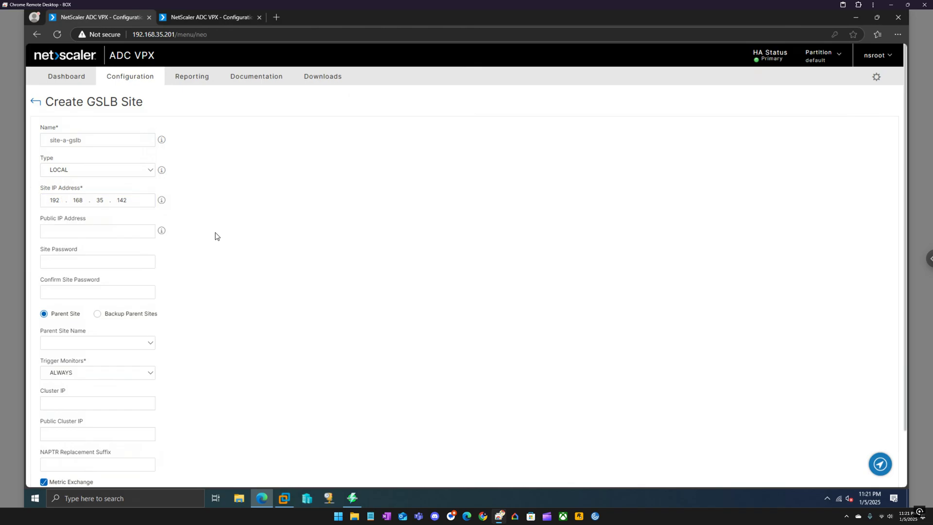
scroll(215, 235, down, 2)
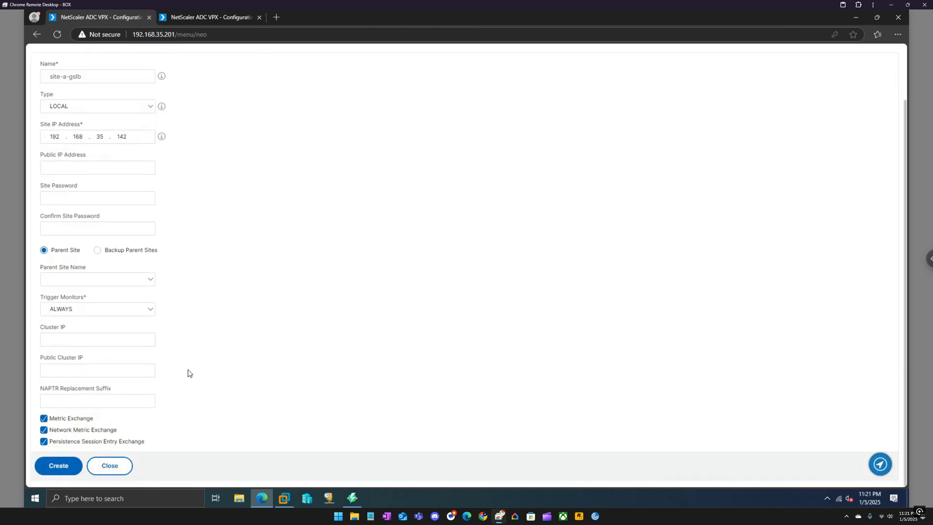
click(67, 467)
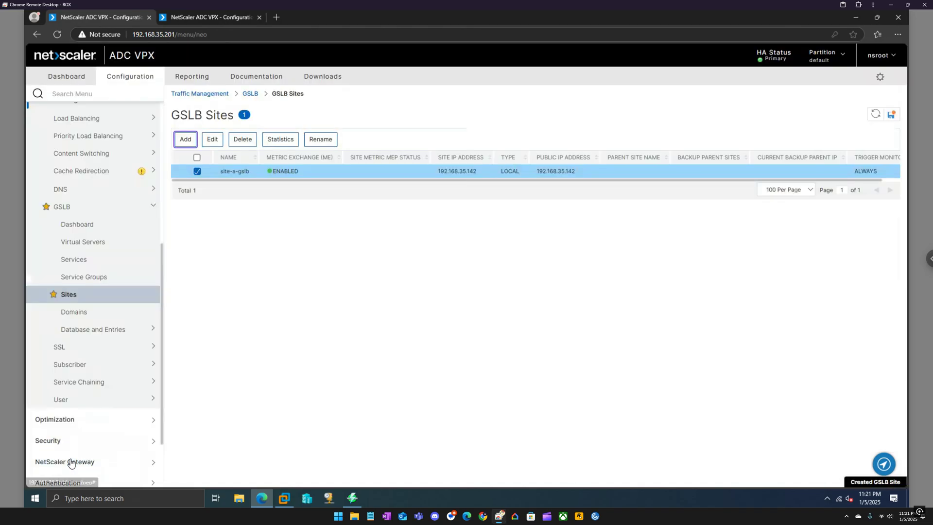
On the 192.168.35.135 appliance, open Traffic Management > GSLB > Sites
click(206, 20)
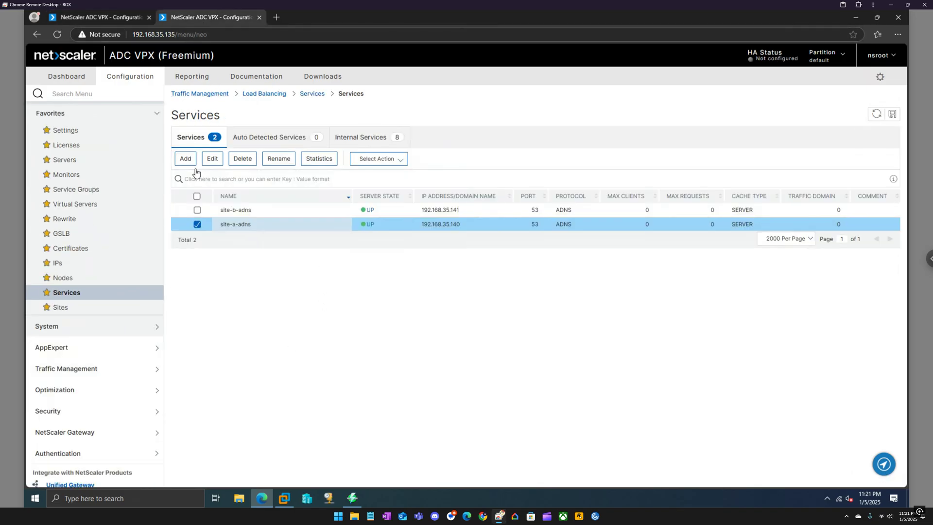
click(62, 307)
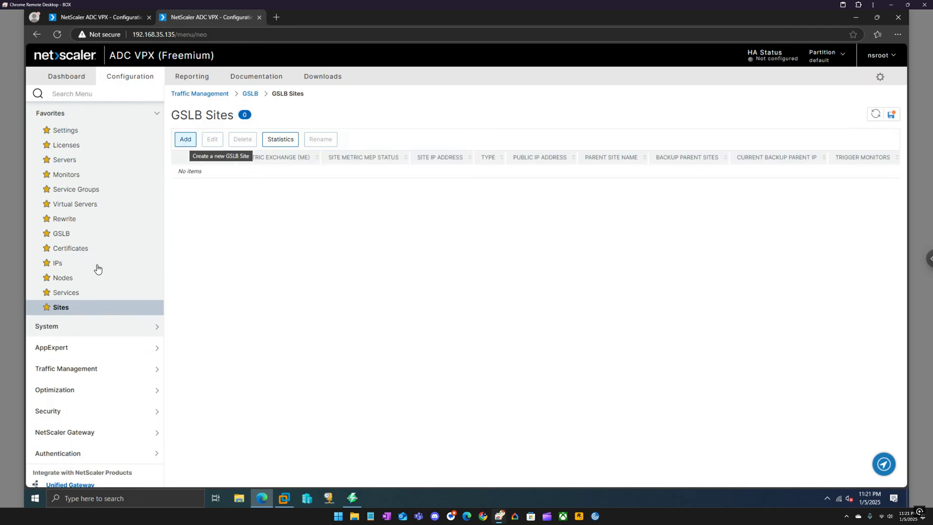
click(80, 372)
scroll(78, 388, down, 3)
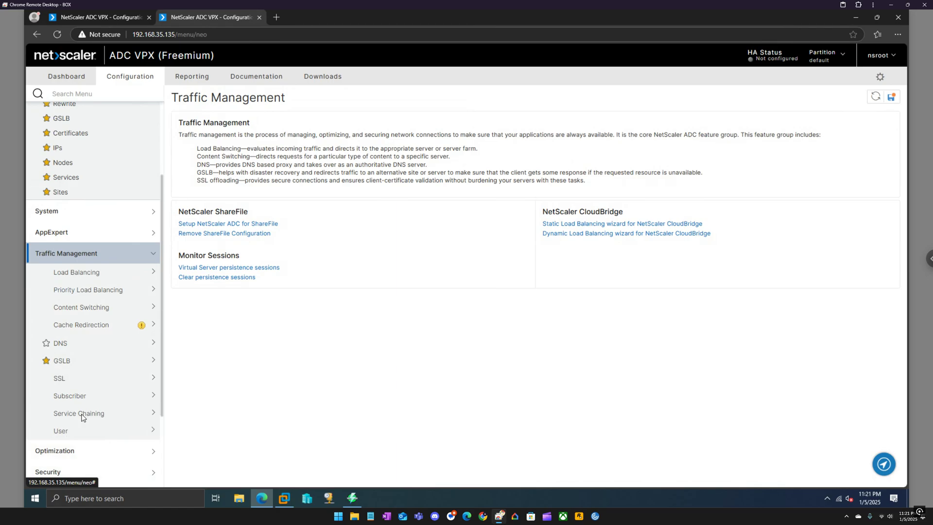
click(73, 363)
click(67, 447)
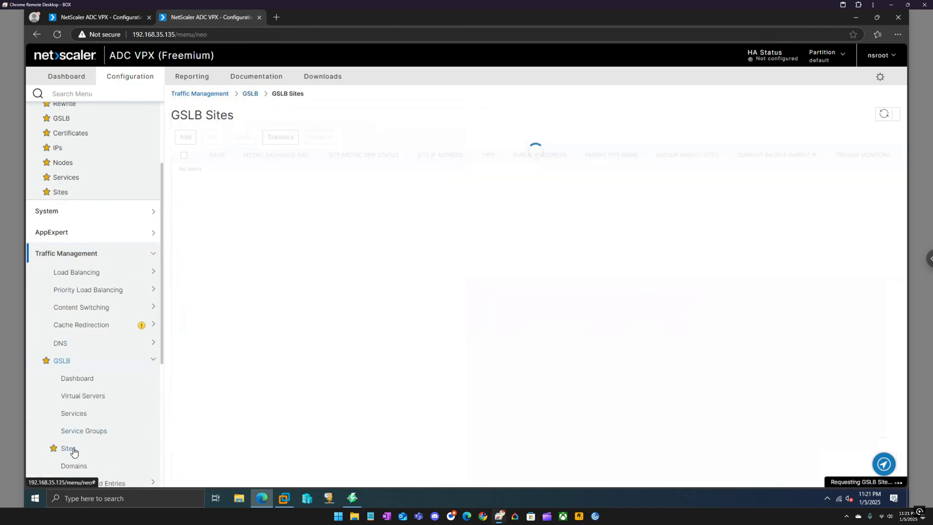
Start a new GSLB site named site-b-gslb with type LOCAL
click(185, 139)
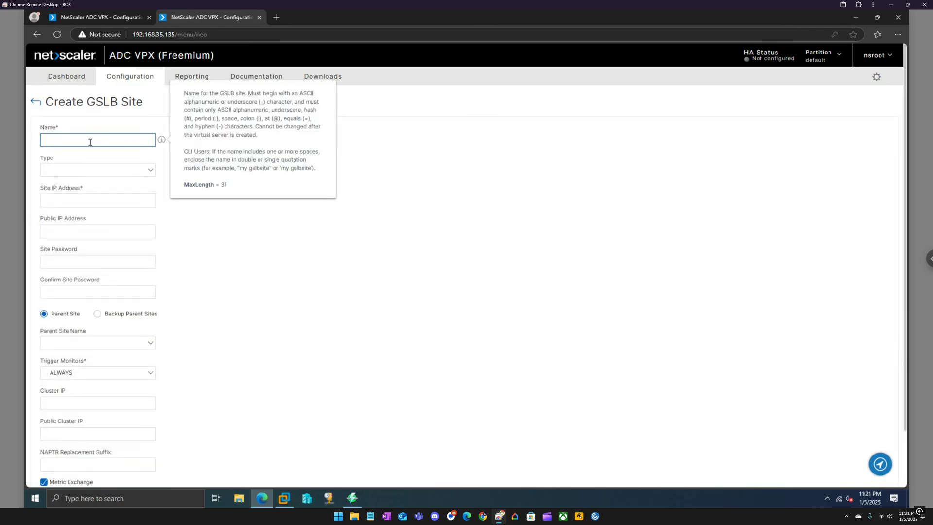
text(site-1-gslb)
key(BackSpace)
text(b)
click(298, 306)
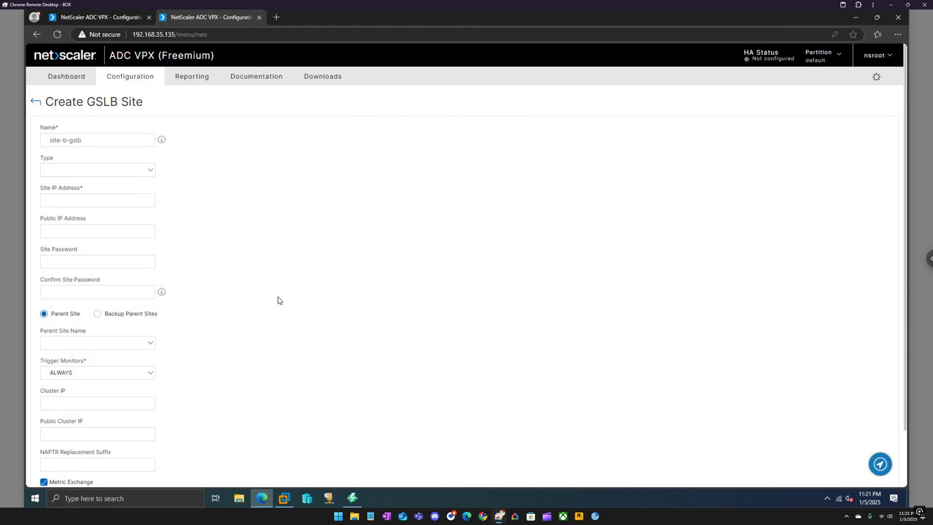
click(121, 171)
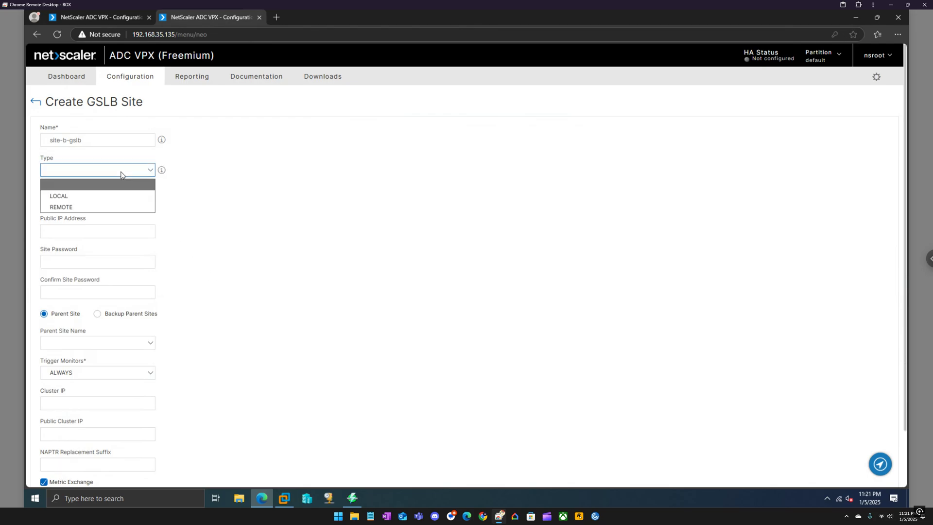
click(100, 195)
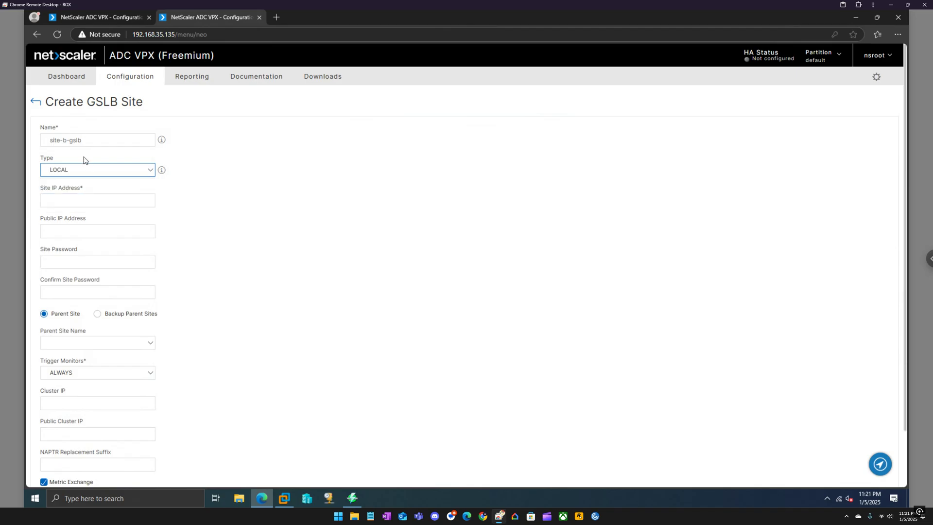
Give site-b-gslb site IP 192.168.35.143 and create the site
click(284, 498)
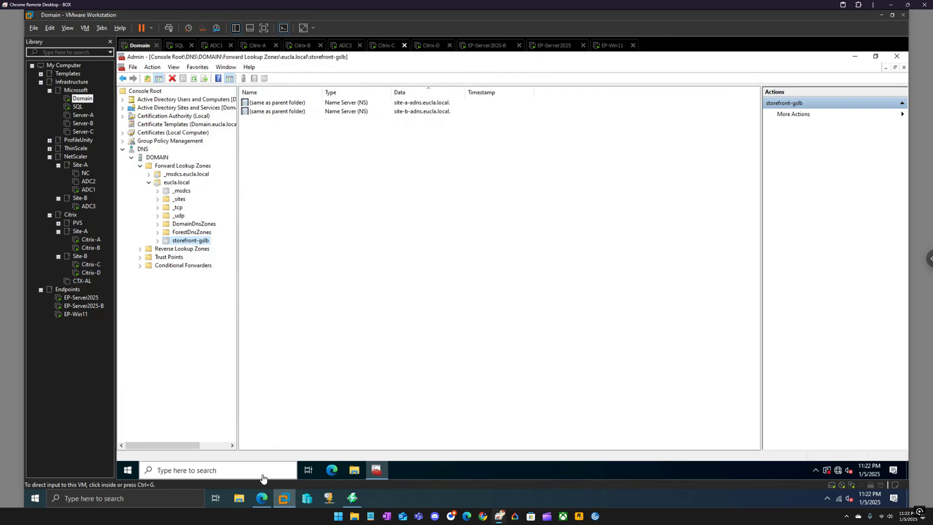
click(261, 497)
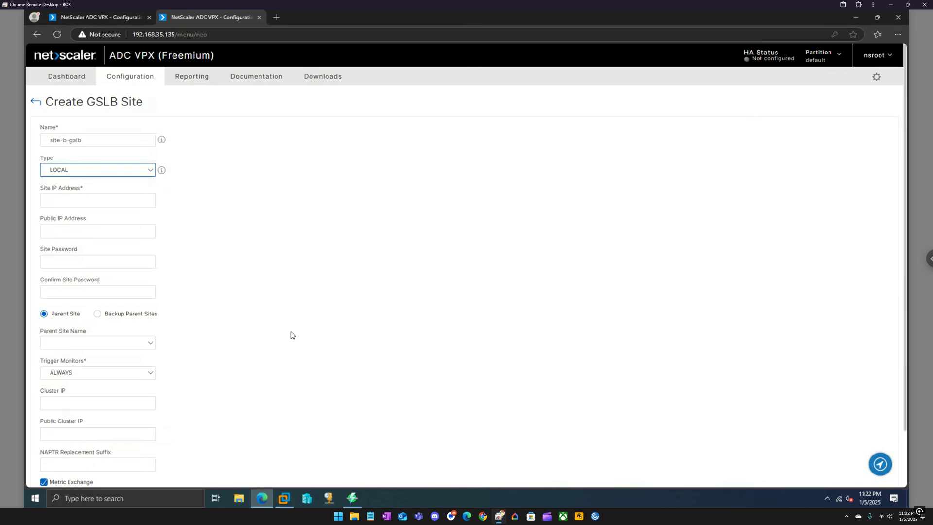
click(94, 198)
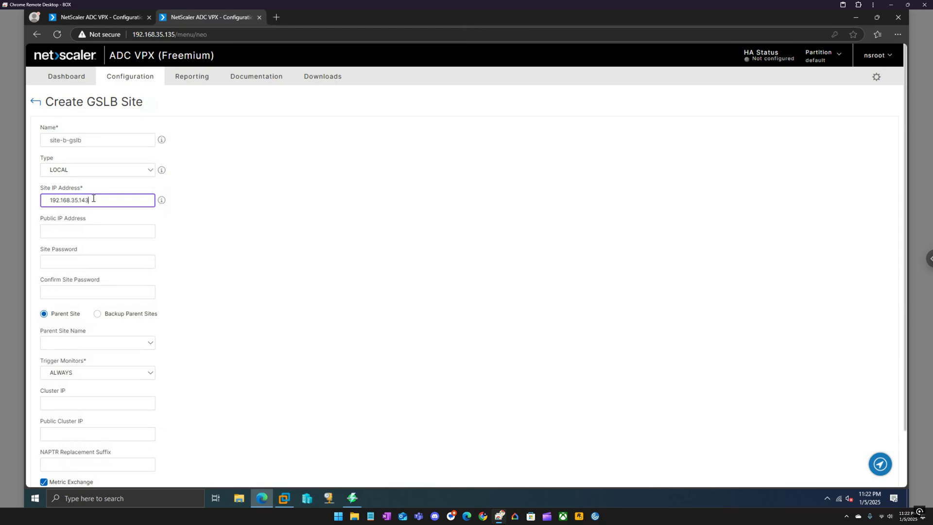
click(222, 270)
scroll(222, 271, down, 2)
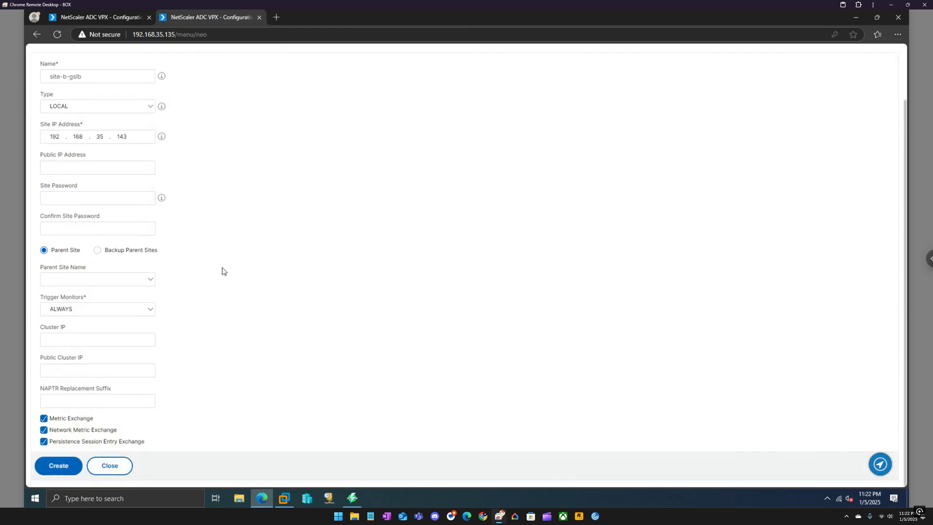
click(57, 465)
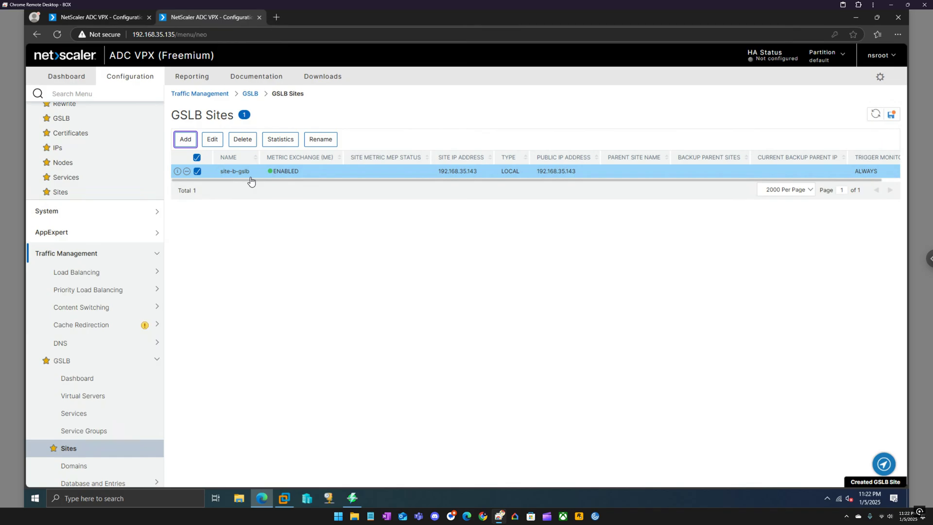
Save the running configuration on both NetScaler appliances
click(891, 115)
click(501, 295)
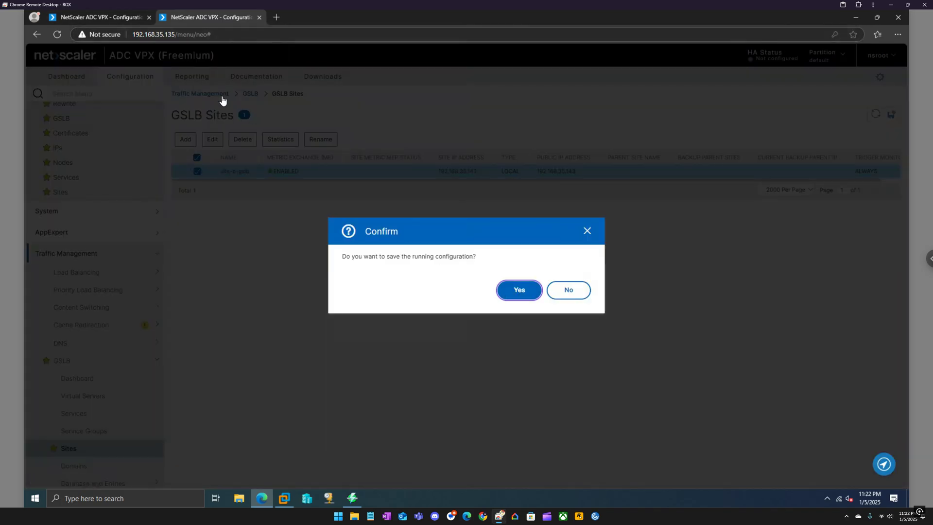
click(119, 18)
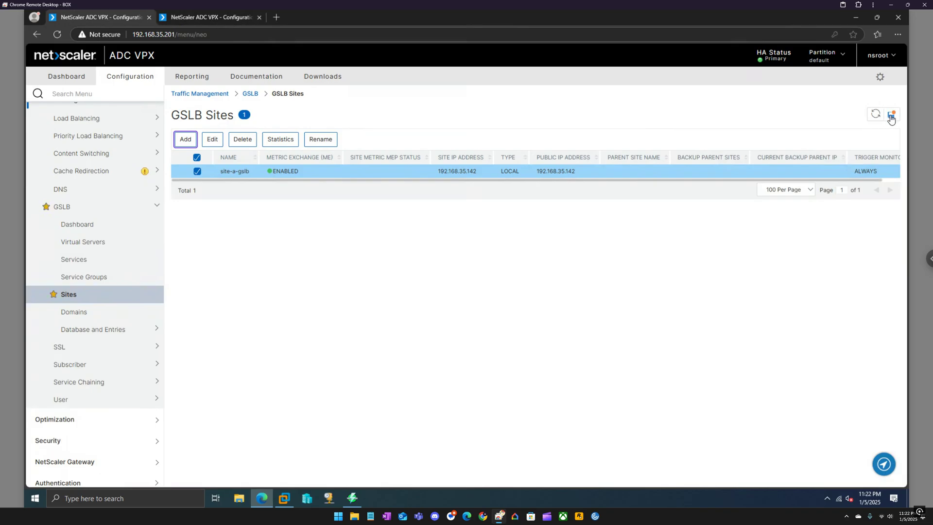
click(890, 115)
key(Return)
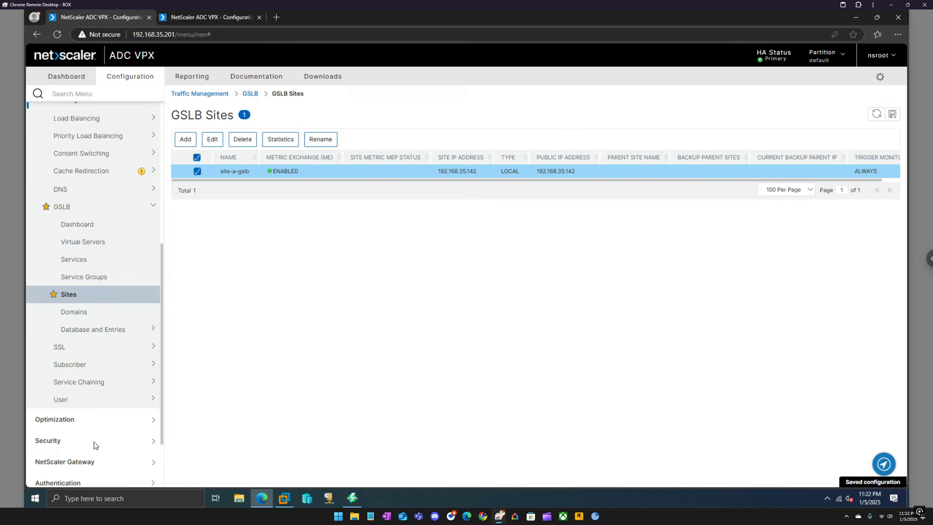
click(108, 462)
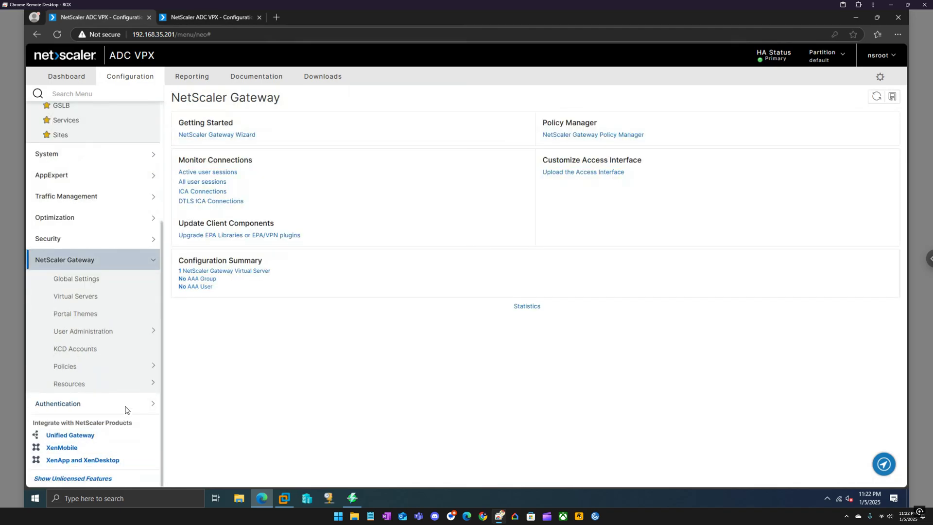
click(84, 439)
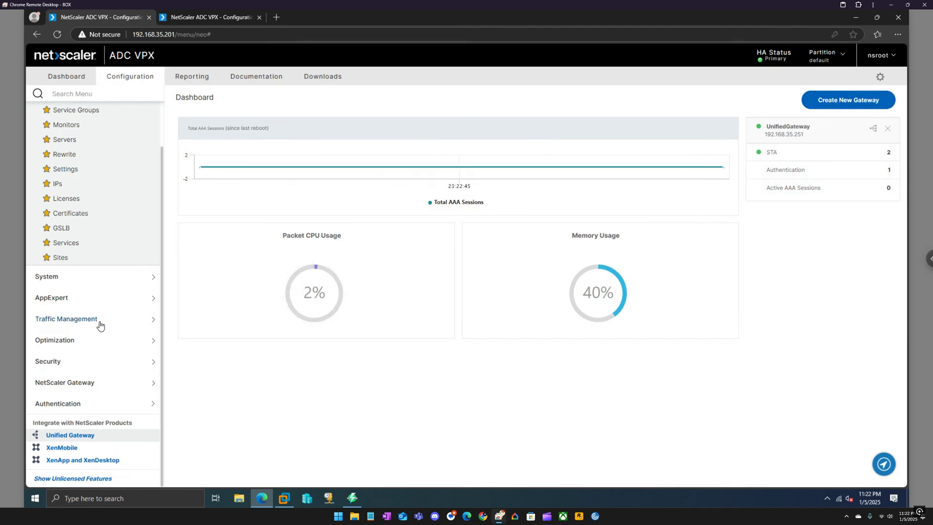
click(81, 231)
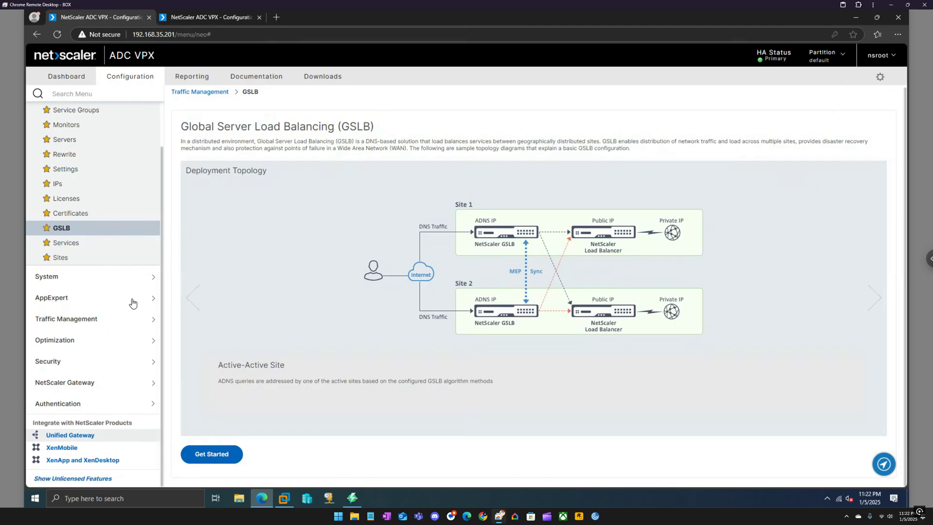
click(112, 321)
click(62, 426)
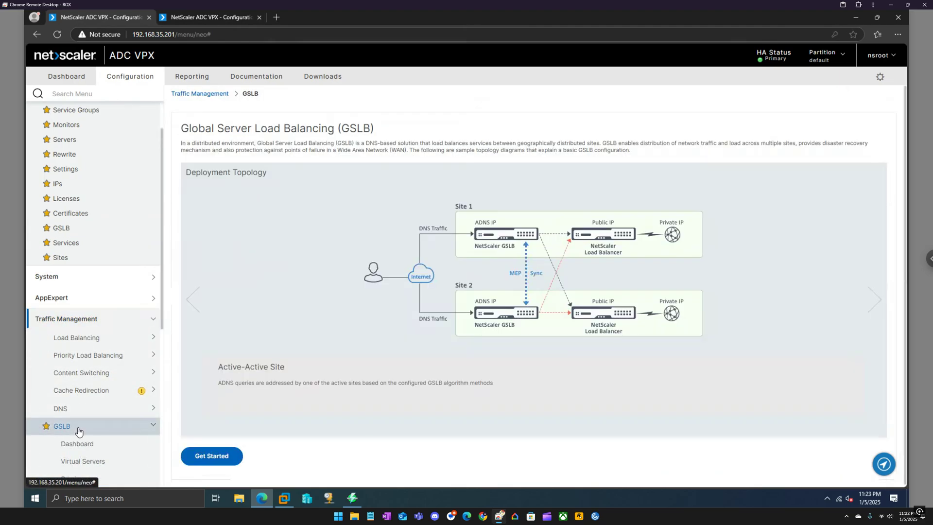
click(78, 444)
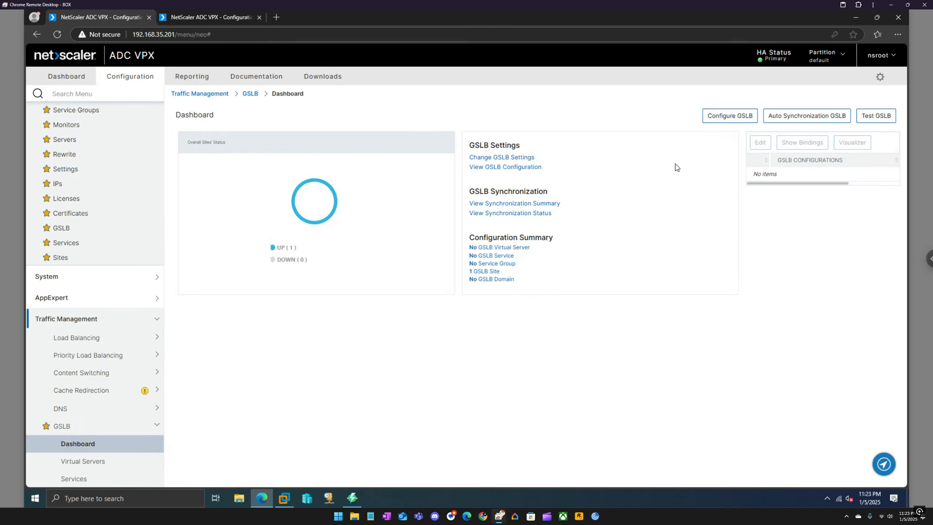
click(714, 121)
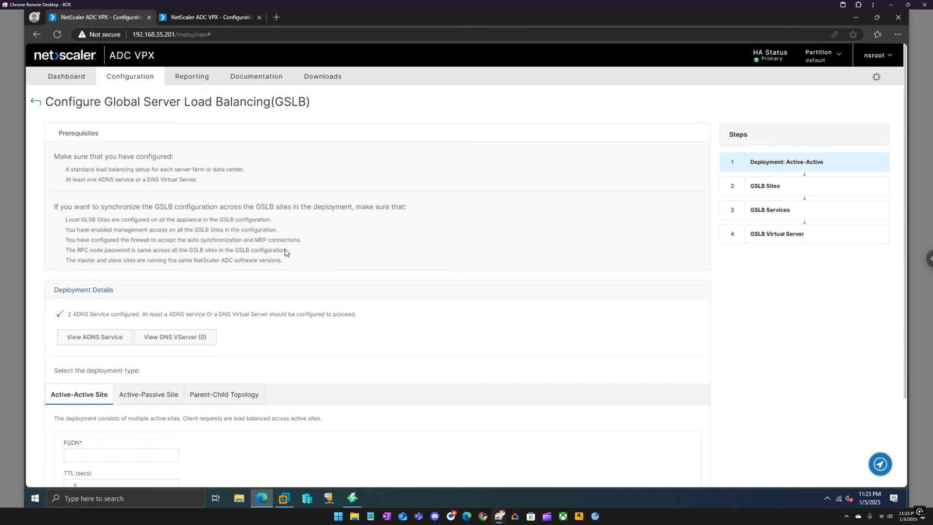
drag(285, 262, 66, 162)
click(176, 168)
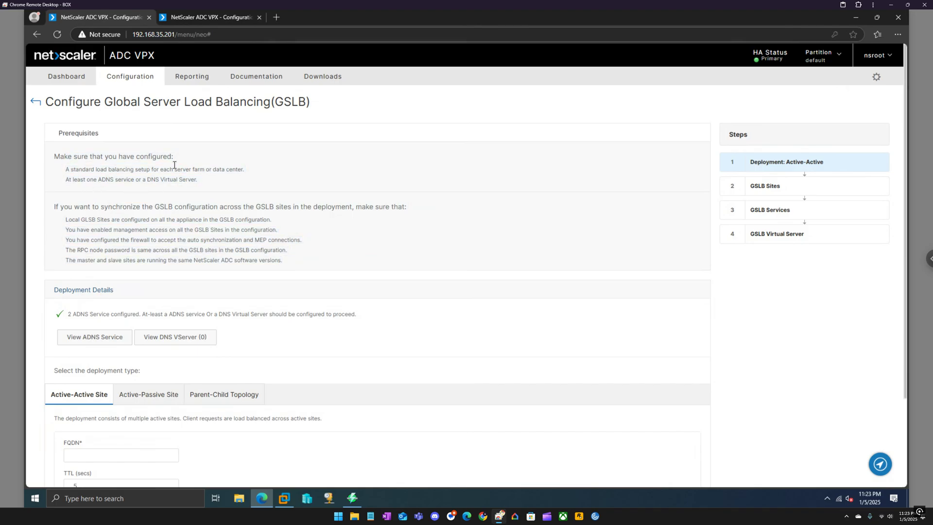
click(35, 102)
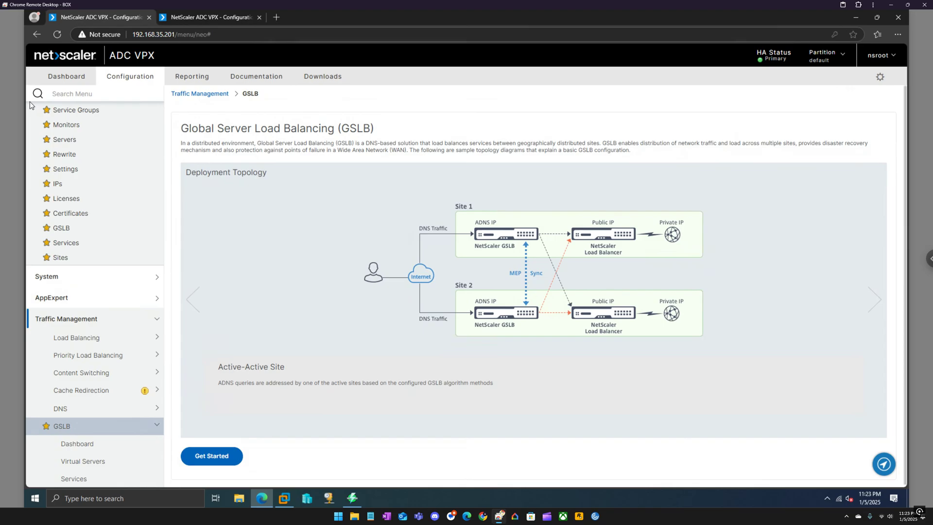
click(28, 100)
click(212, 458)
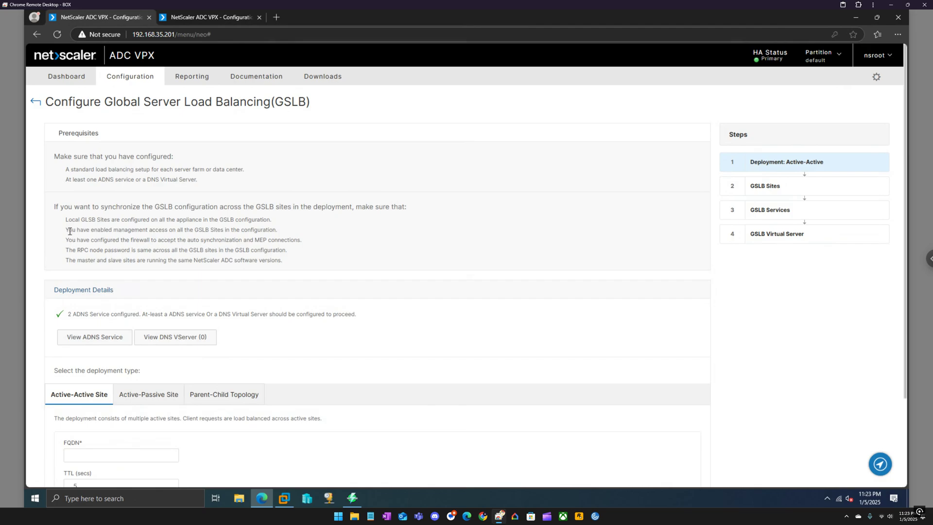
drag(66, 230, 159, 229)
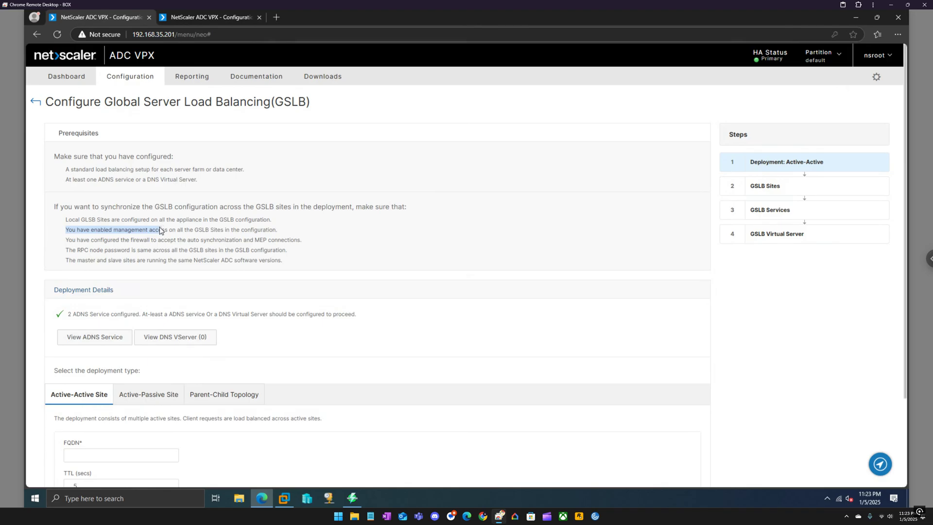
click(35, 102)
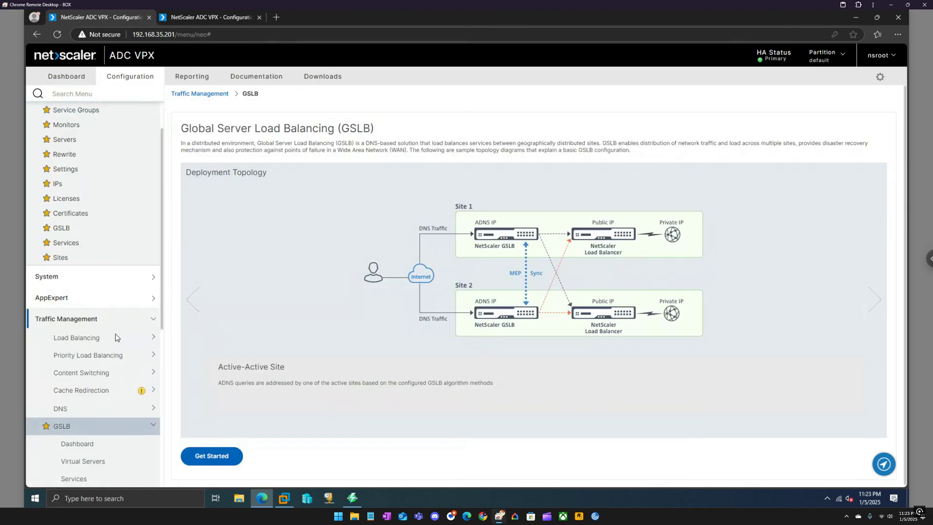
scroll(113, 335, down, 2)
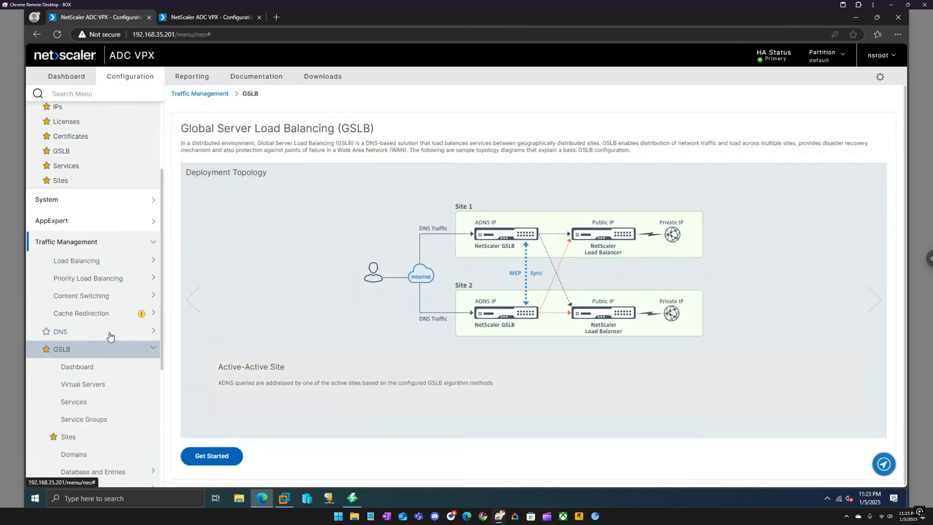
scroll(110, 336, down, 2)
scroll(78, 262, up, 1)
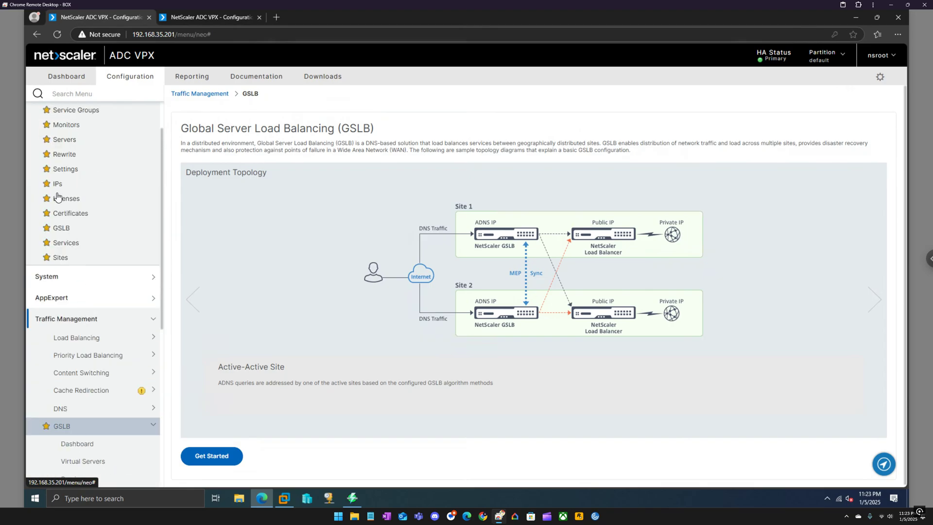
Enable management access on IP 192.168.35.142 on the first appliance
click(56, 187)
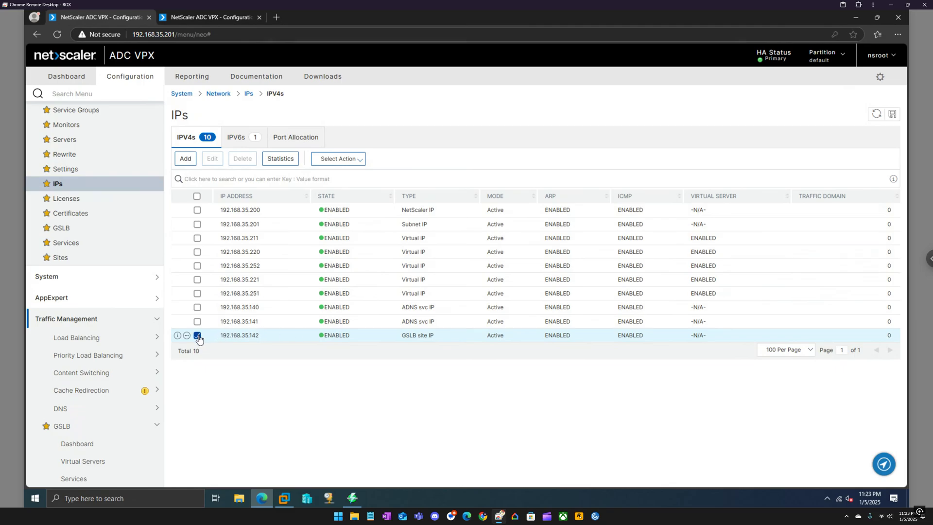
click(212, 158)
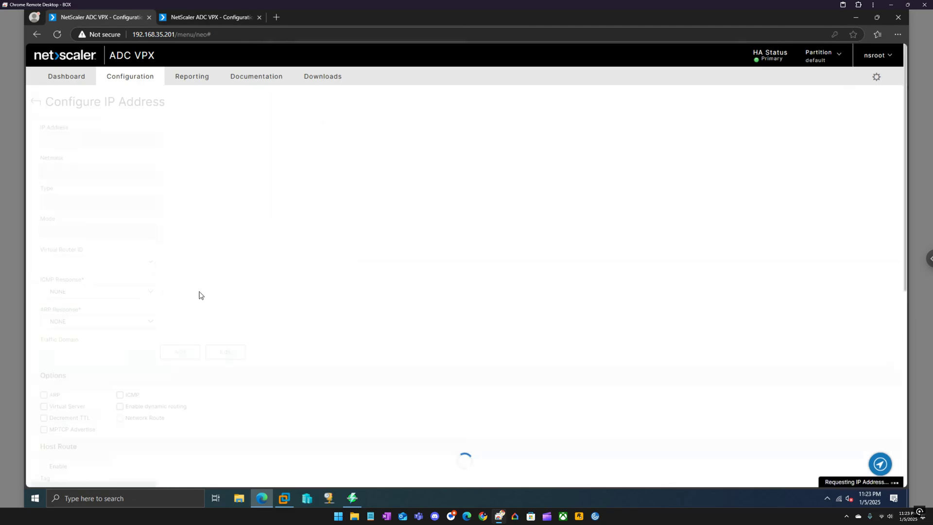
scroll(193, 305, down, 6)
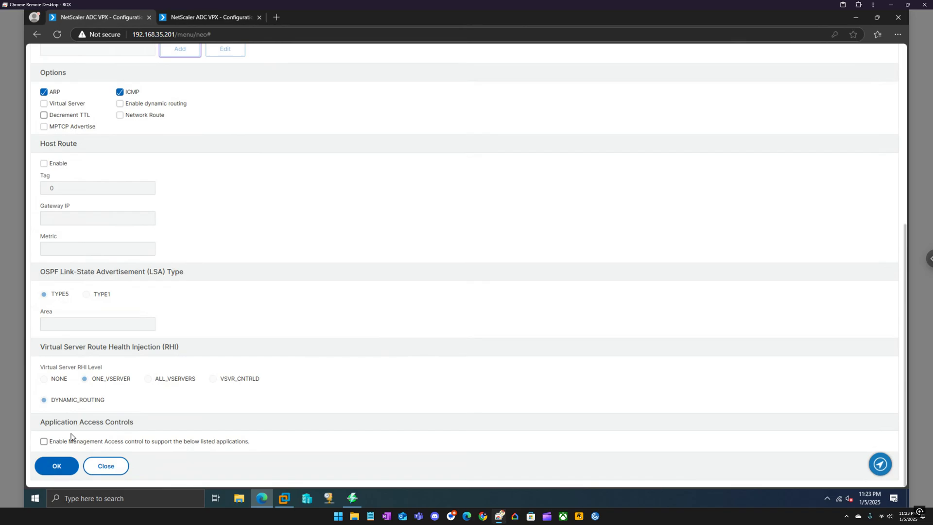
click(44, 441)
scroll(66, 461, down, 1)
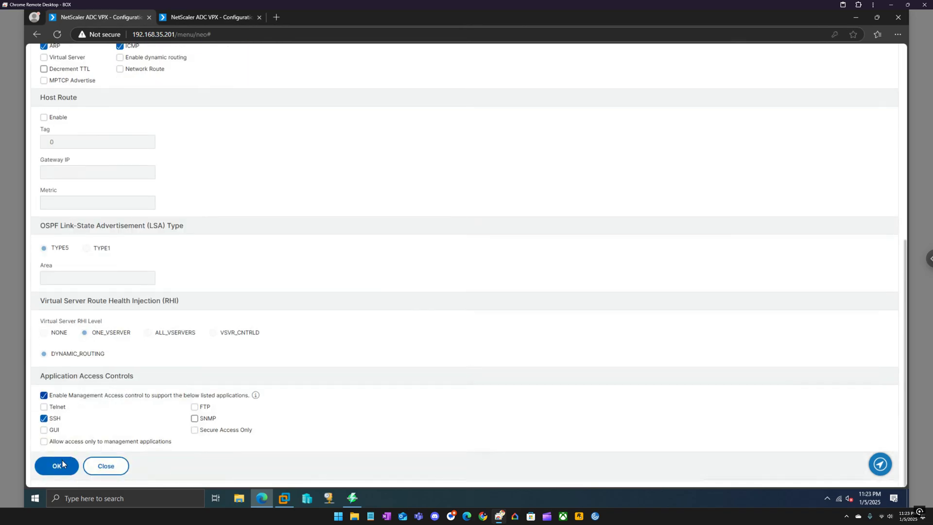
click(62, 460)
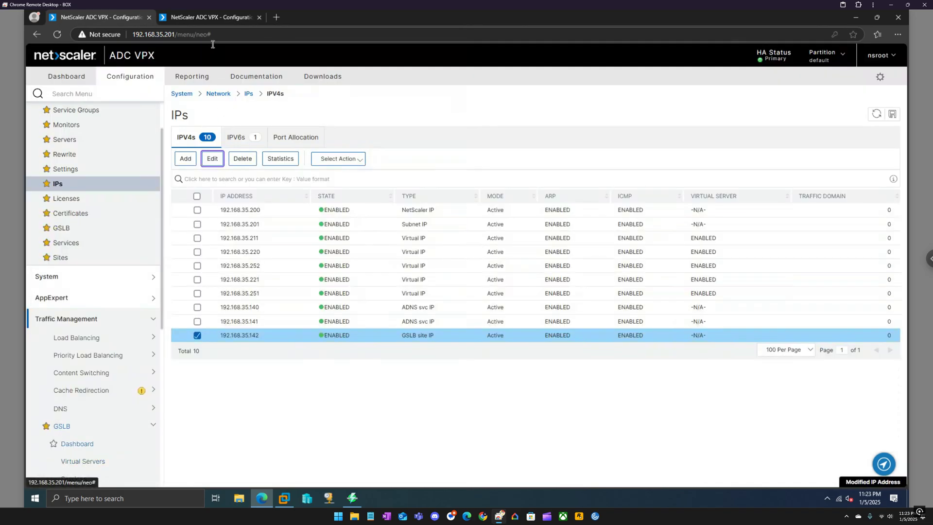
On the second appliance, enable management access with SSH on IP 192.168.35.143
click(211, 17)
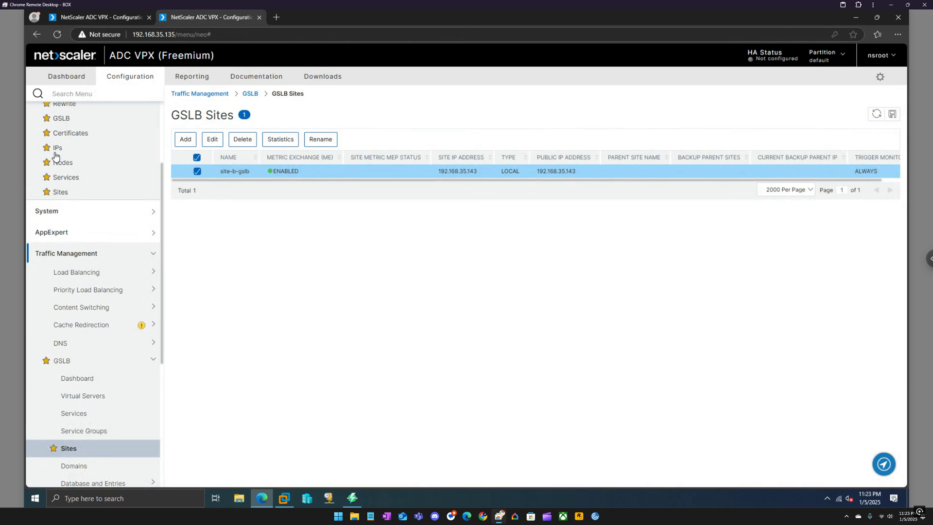
click(58, 149)
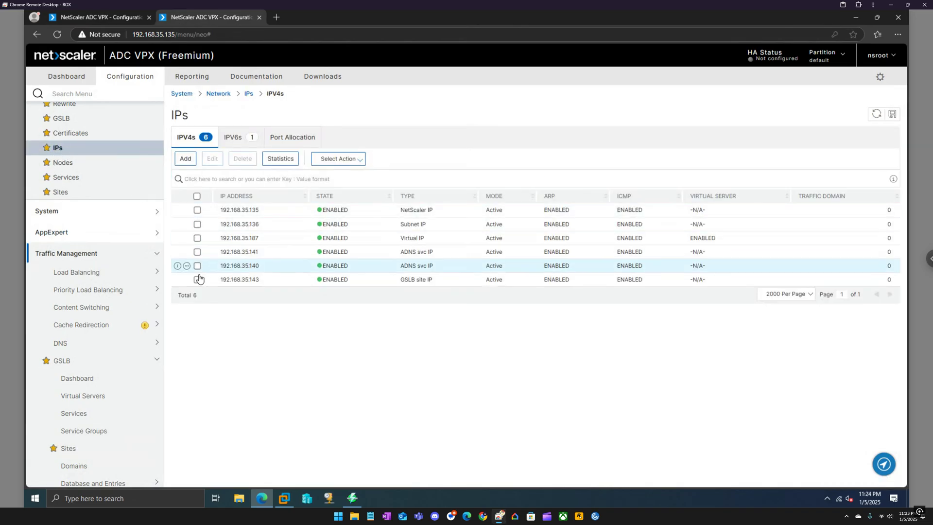
click(197, 280)
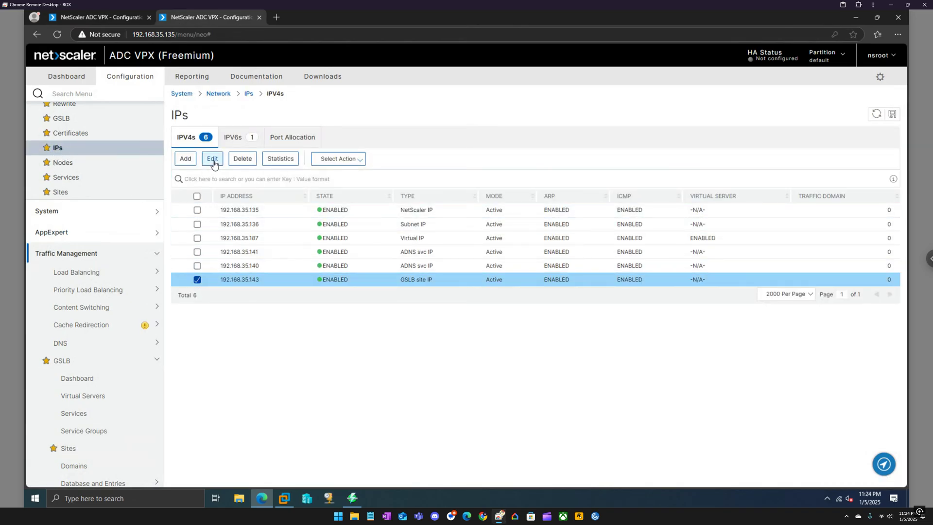
click(212, 159)
scroll(205, 272, down, 6)
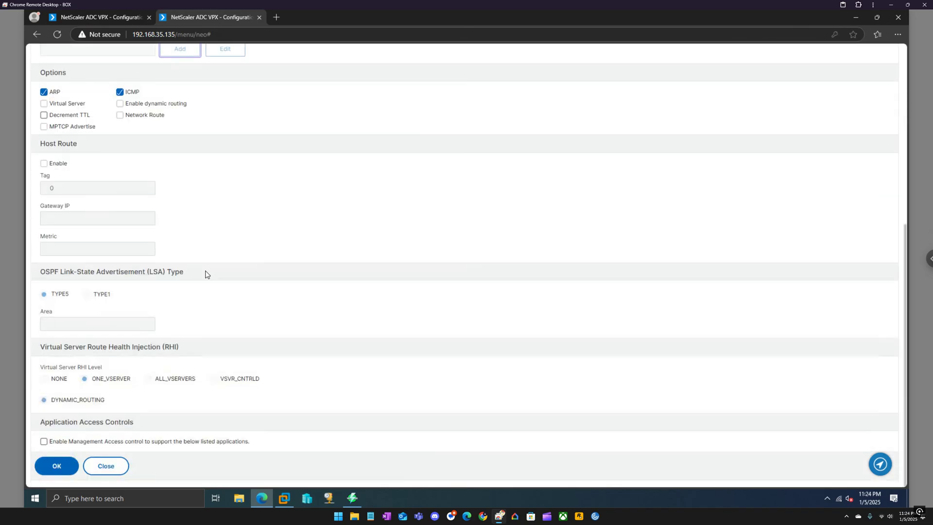
click(63, 442)
click(60, 464)
scroll(85, 449, down, 1)
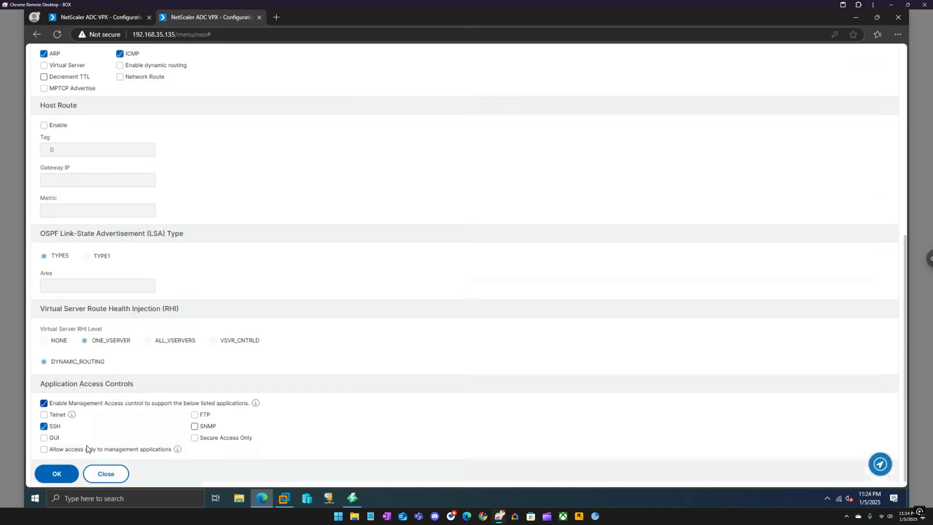
click(62, 467)
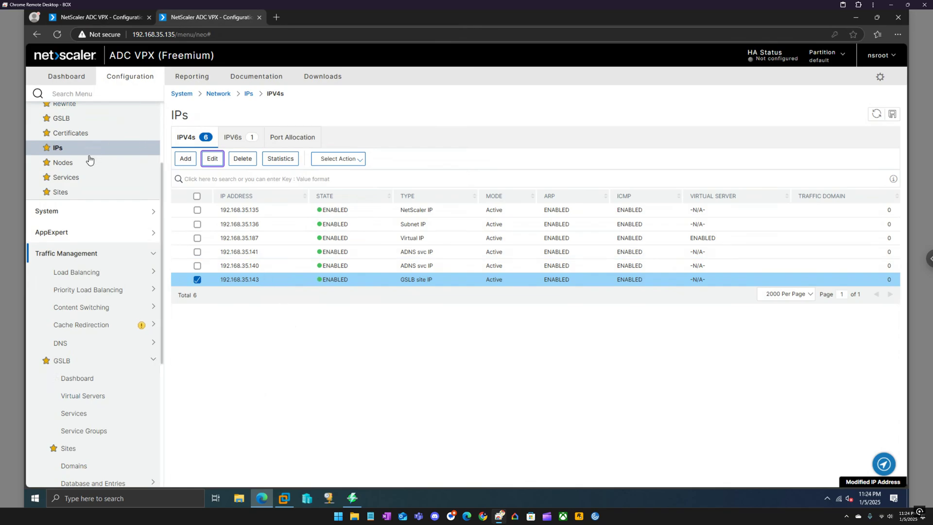
scroll(89, 161, up, 2)
Open the GSLB Sites list on the second appliance, then on the 192.168.35.201 appliance
click(59, 269)
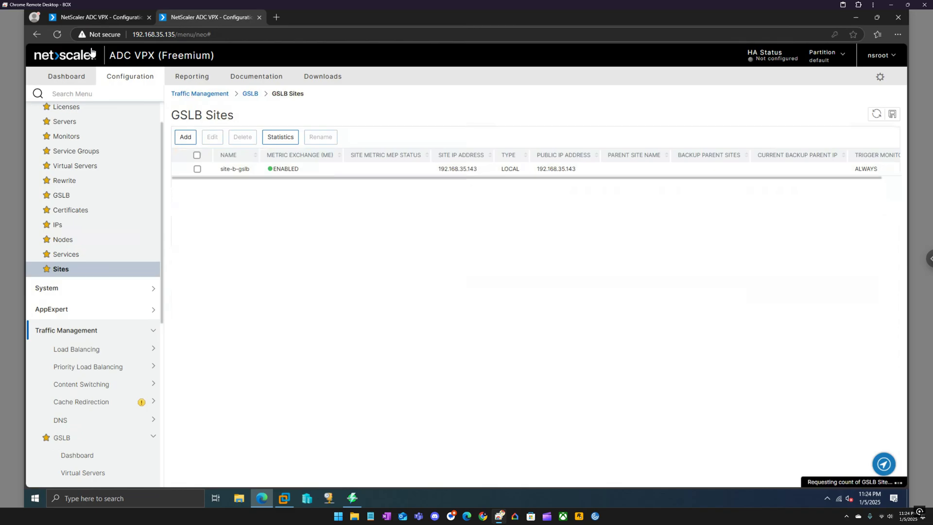
click(96, 17)
click(64, 257)
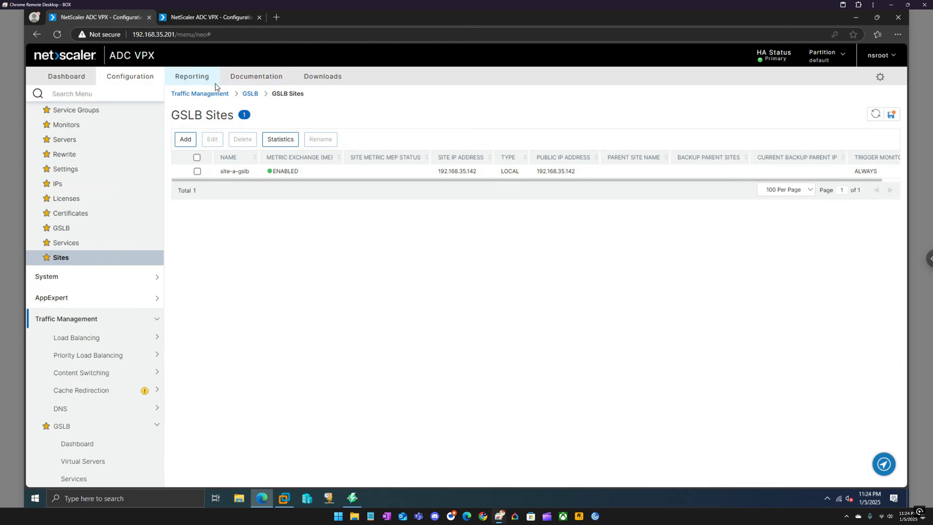
click(196, 156)
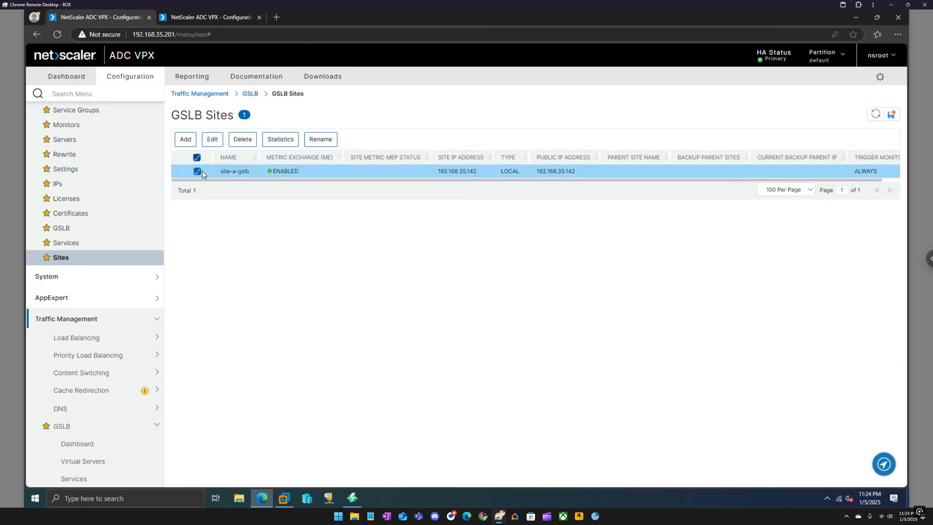
Start a new GSLB site named site-b-gslb with type REMOTE
click(187, 142)
click(65, 141)
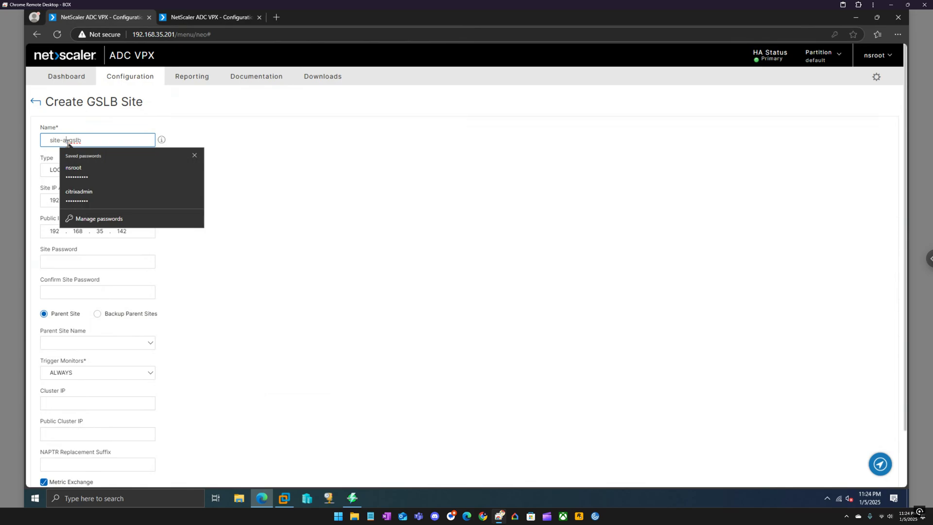
key(BackSpace)
text(b)
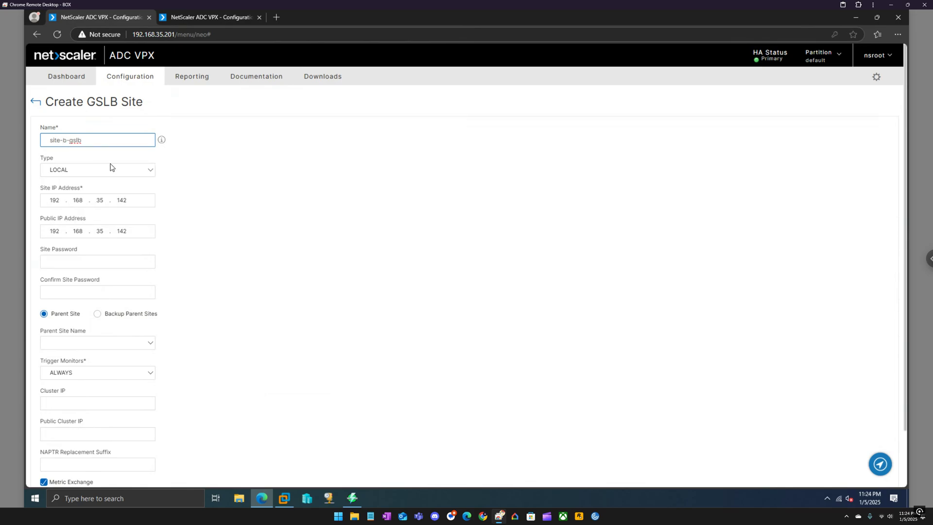
click(110, 169)
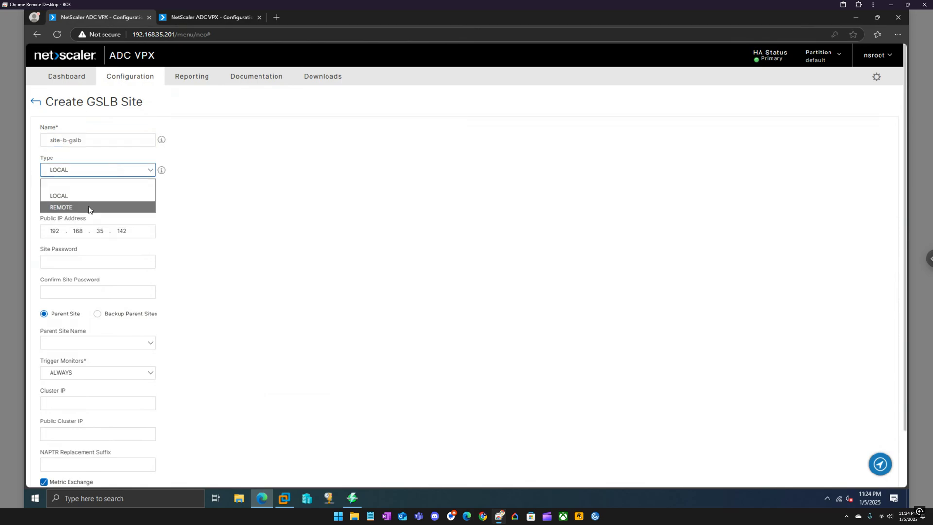
click(89, 208)
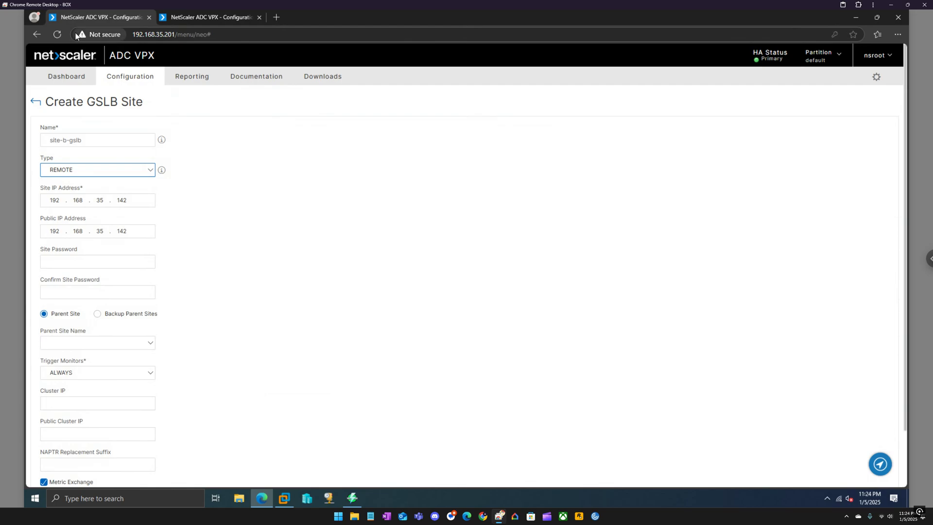
Set site IP 192.168.35.143, clear the Public IP, create the site and refresh the list
click(130, 200)
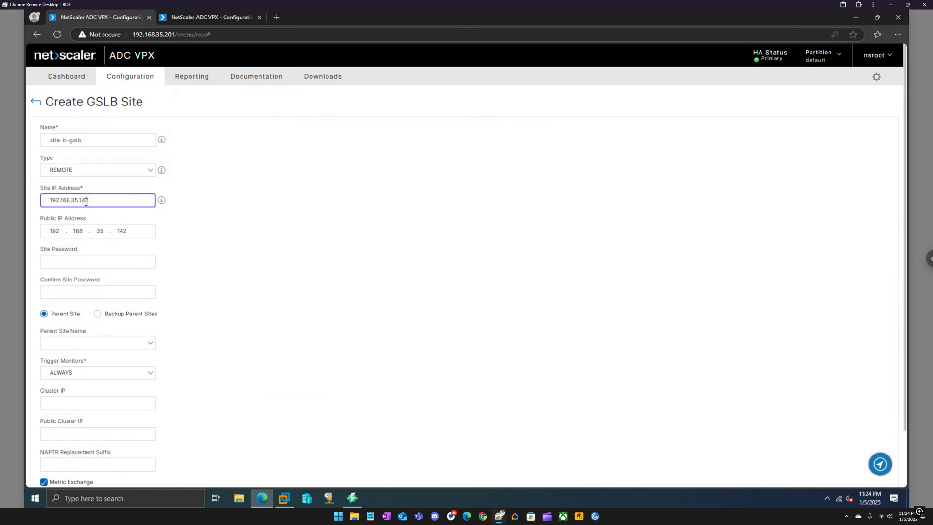
click(104, 230)
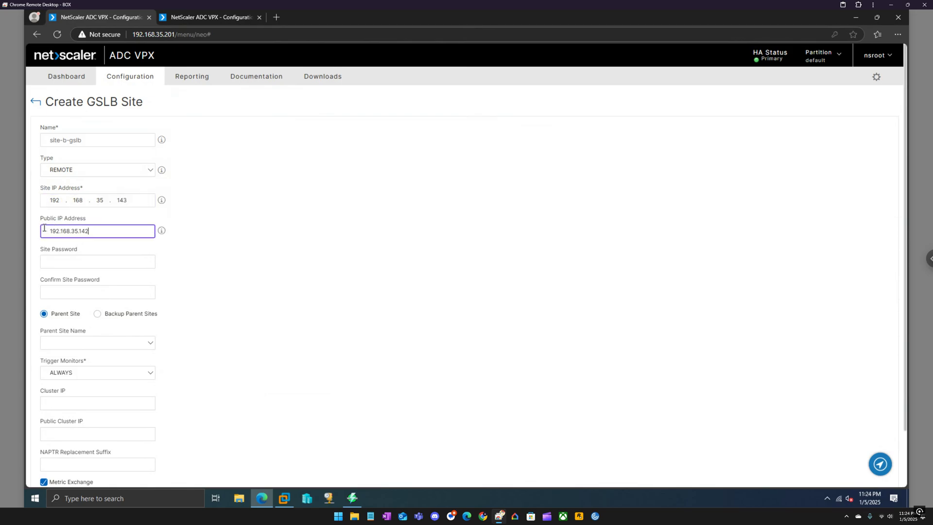
key(ctrl+a)
key(BackSpace)
click(242, 219)
scroll(243, 218, down, 2)
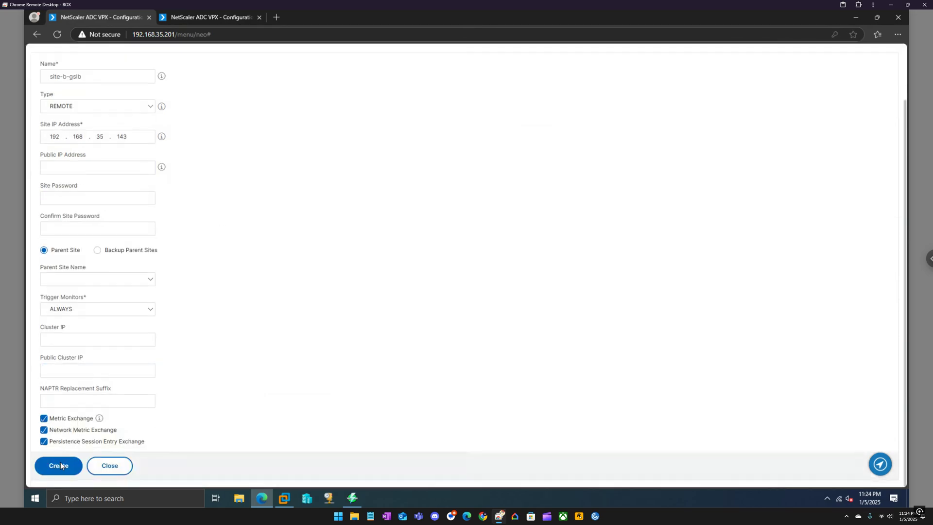
click(59, 465)
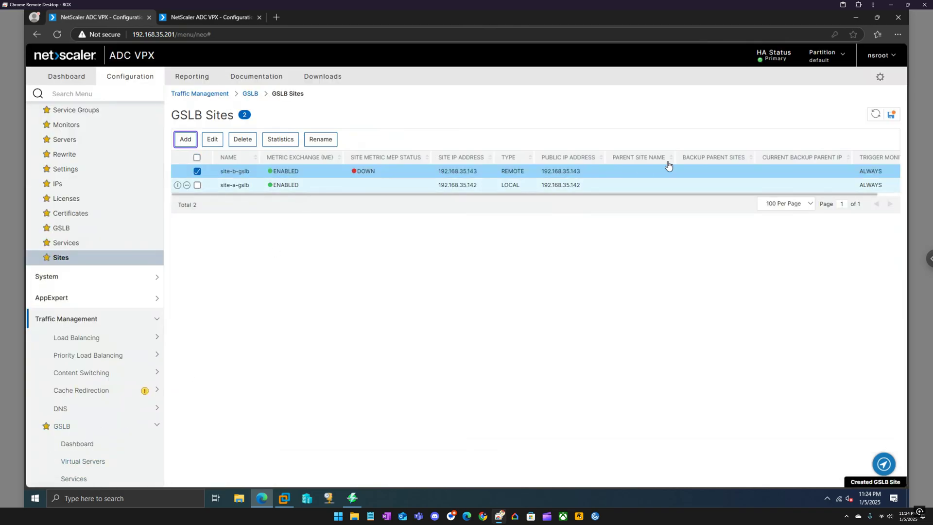
click(875, 114)
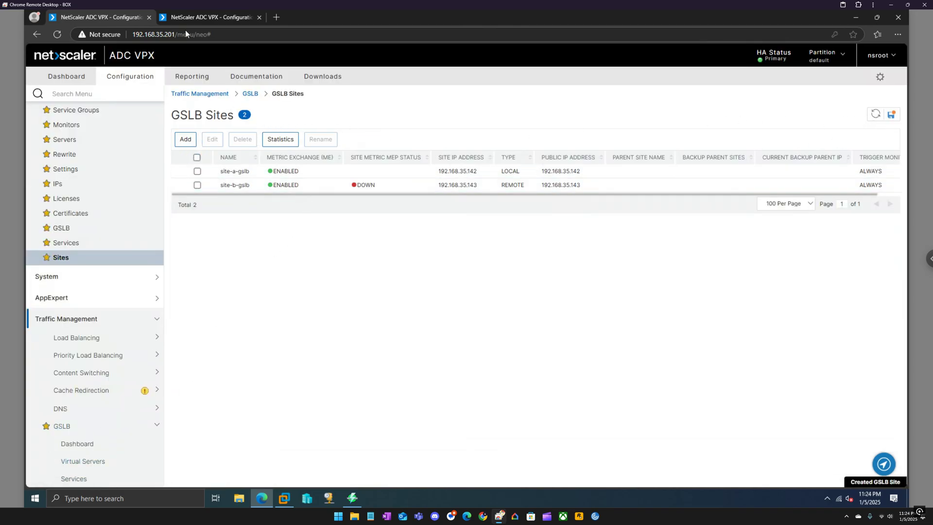
On the 192.168.35.135 appliance, start a new site named site-a-gslb with type REMOTE
click(196, 16)
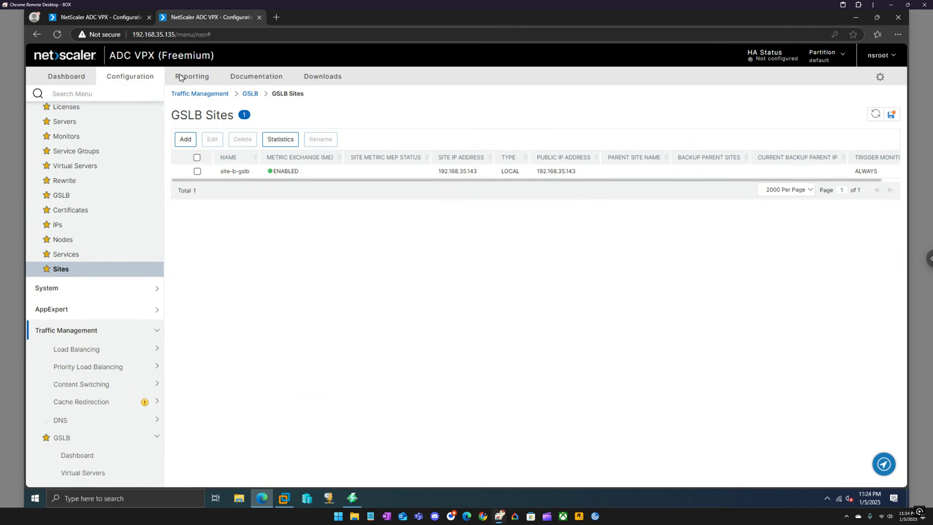
click(197, 157)
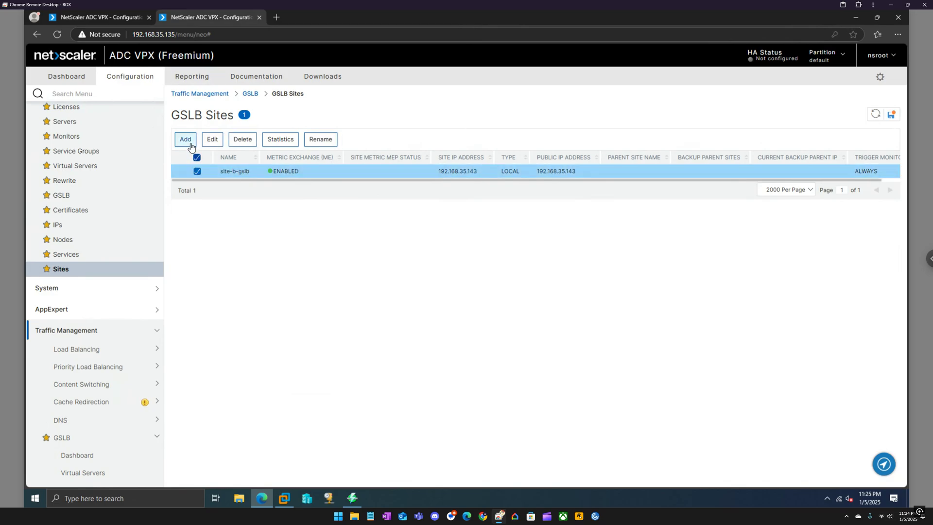
click(186, 139)
click(65, 142)
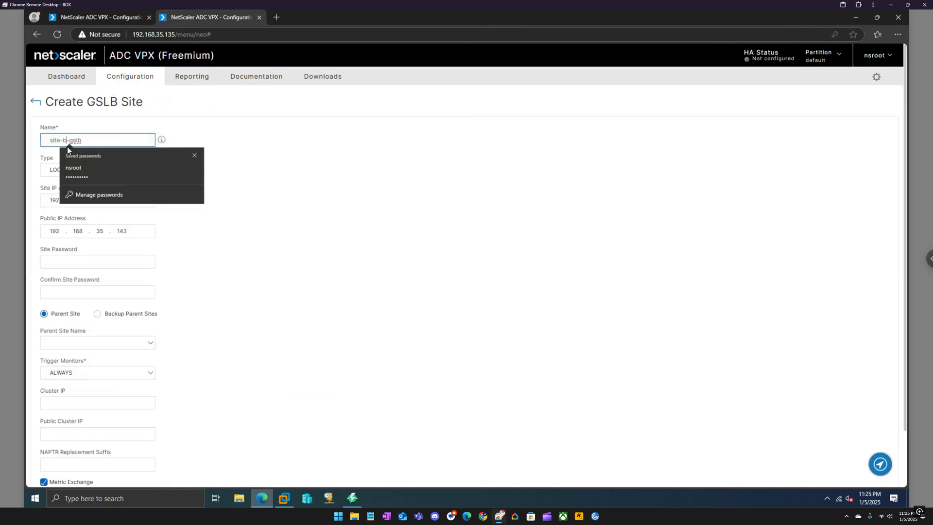
key(BackSpace)
text(a)
click(94, 174)
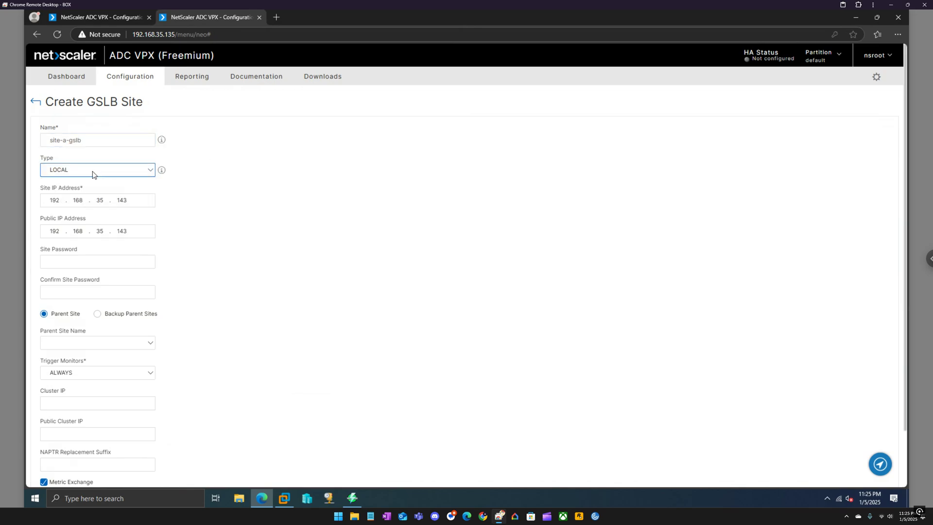
click(73, 207)
Clear the Public IP, set site IP 192.168.35.142, and create the site
drag(137, 232, 2, 234)
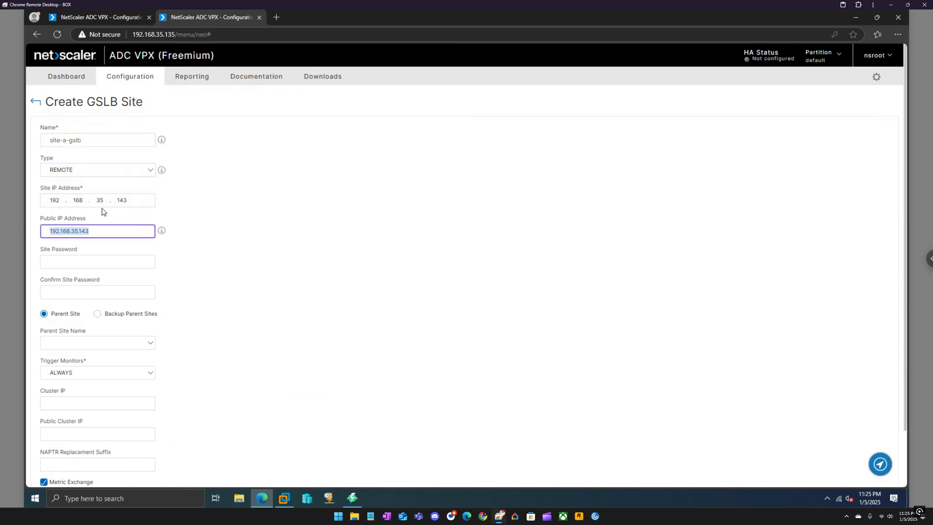
key(BackSpace)
click(128, 201)
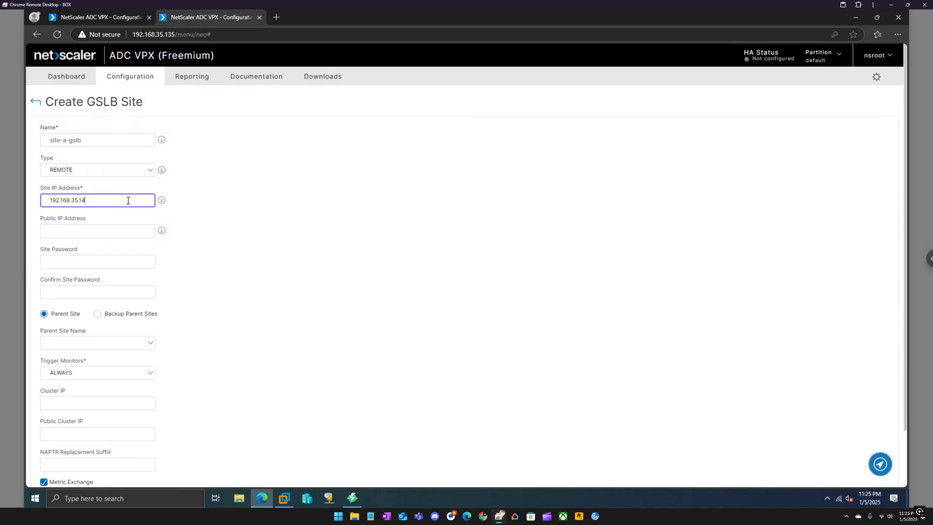
click(117, 17)
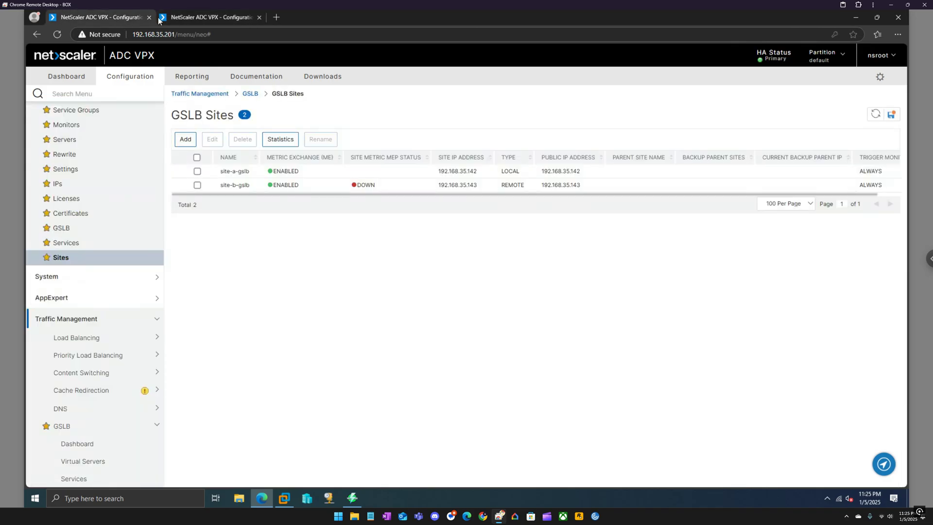
click(194, 16)
scroll(225, 295, down, 2)
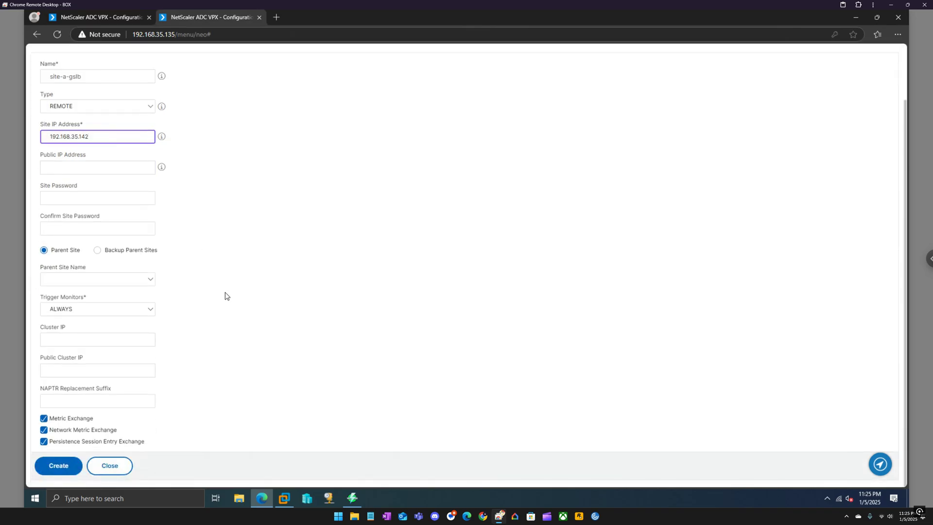
click(58, 465)
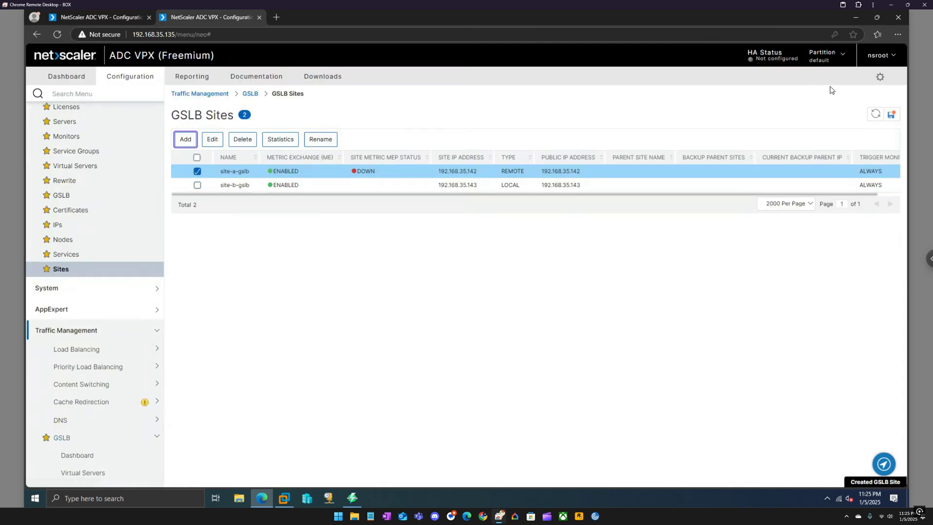
Refresh GSLB Sites, then review both appliances' services and sites before opening the DNS server
click(875, 114)
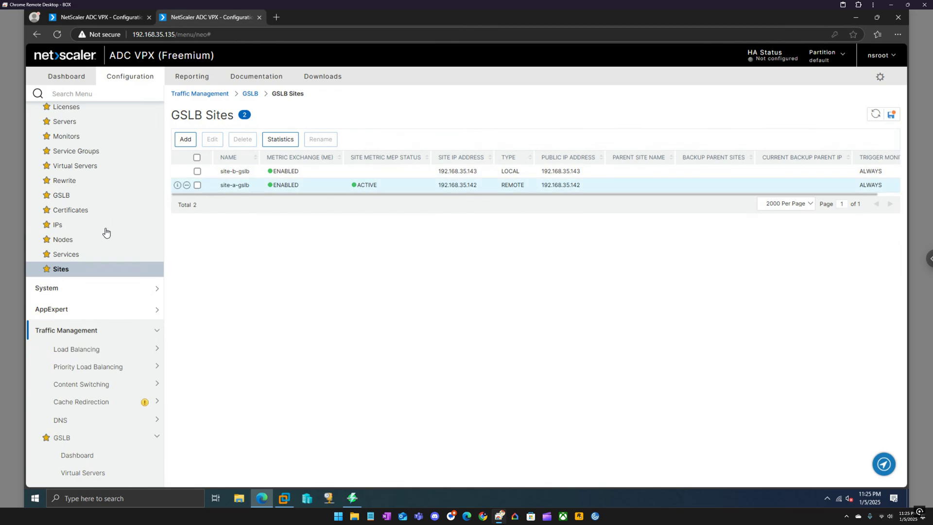
click(71, 255)
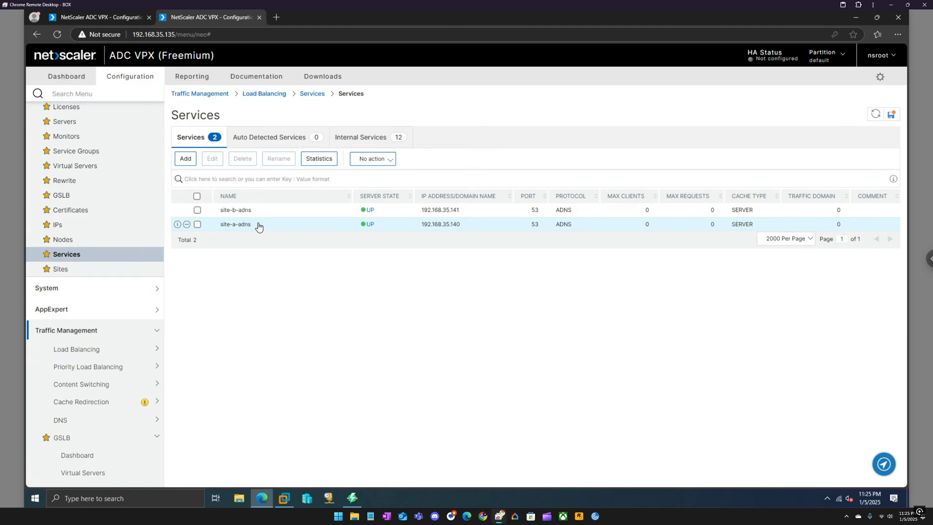
click(110, 19)
click(75, 243)
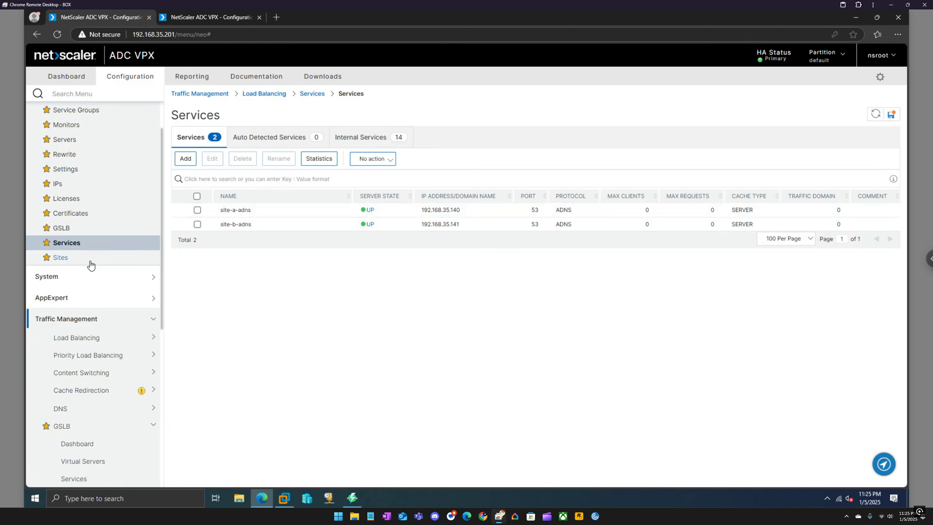
click(63, 257)
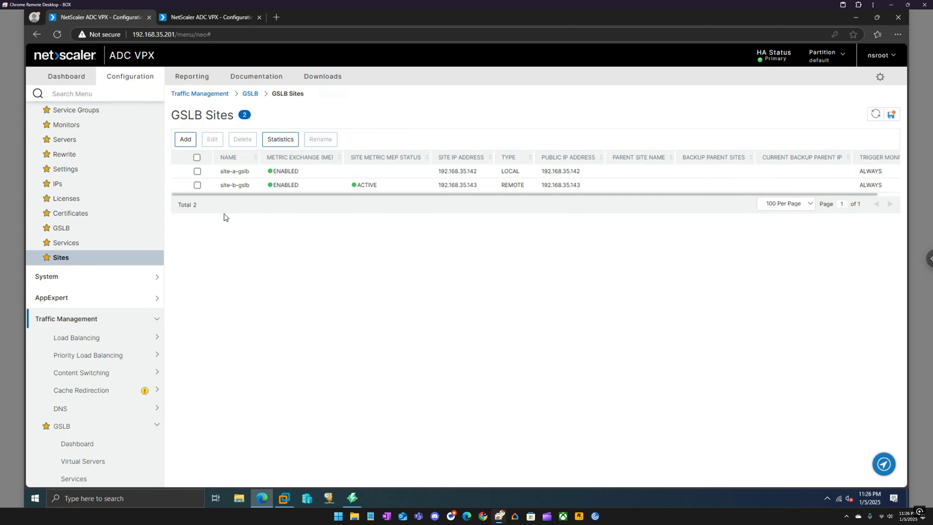
click(285, 498)
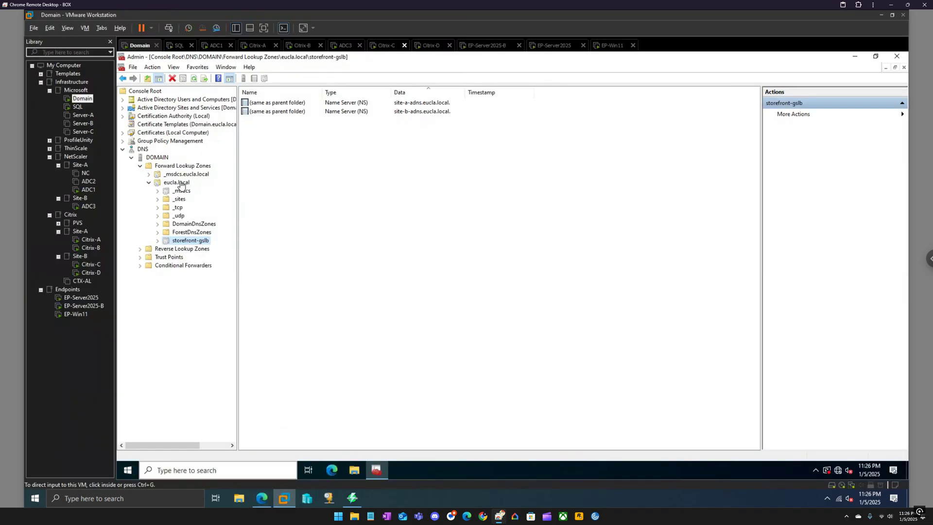
Add host record site-a-gslb pointing to 192.168.35.142 in eucla.local
click(178, 183)
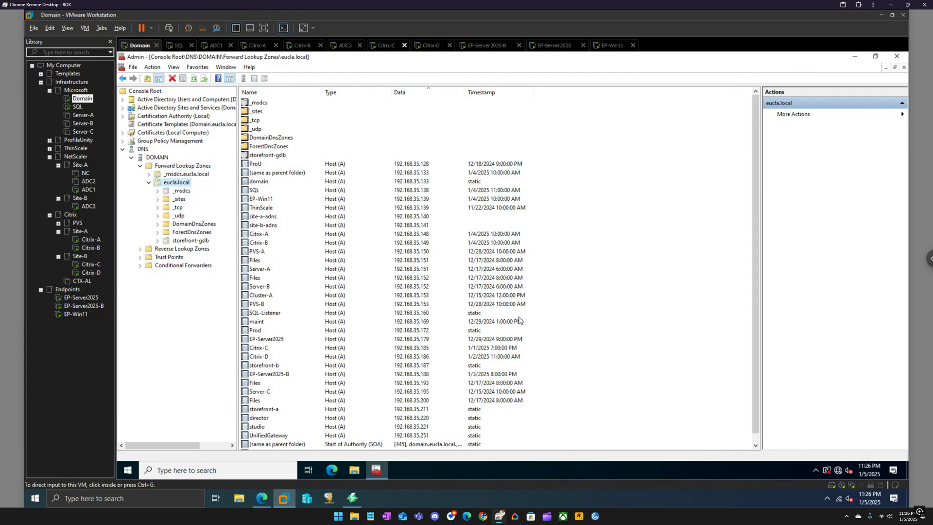
scroll(518, 320, down, 1)
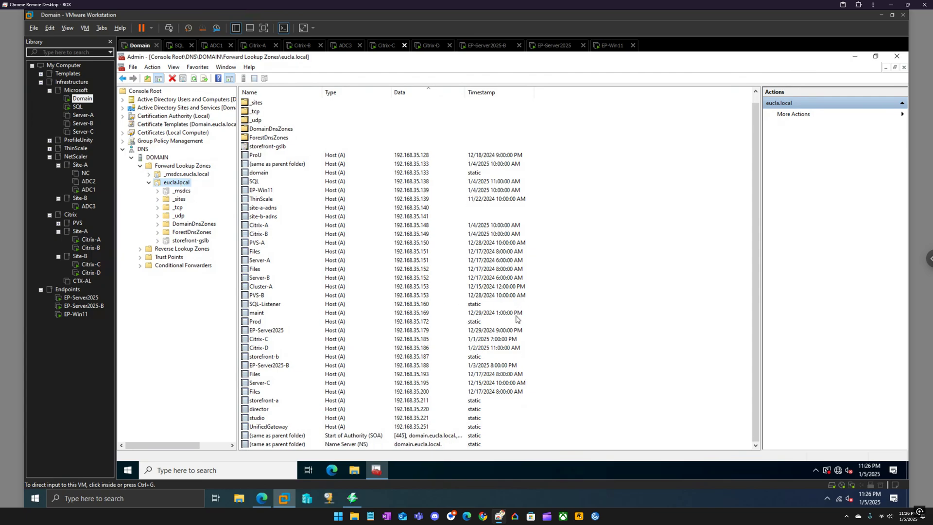
right_click(570, 234)
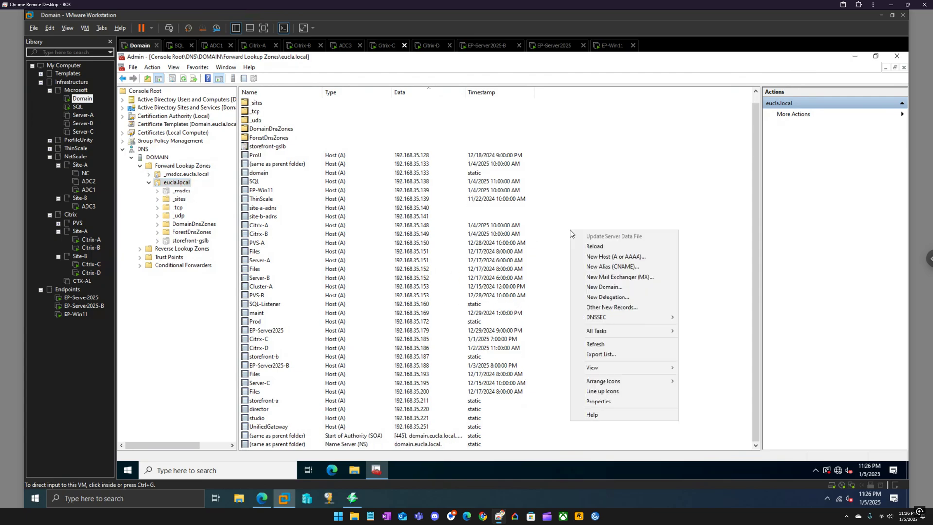
click(604, 257)
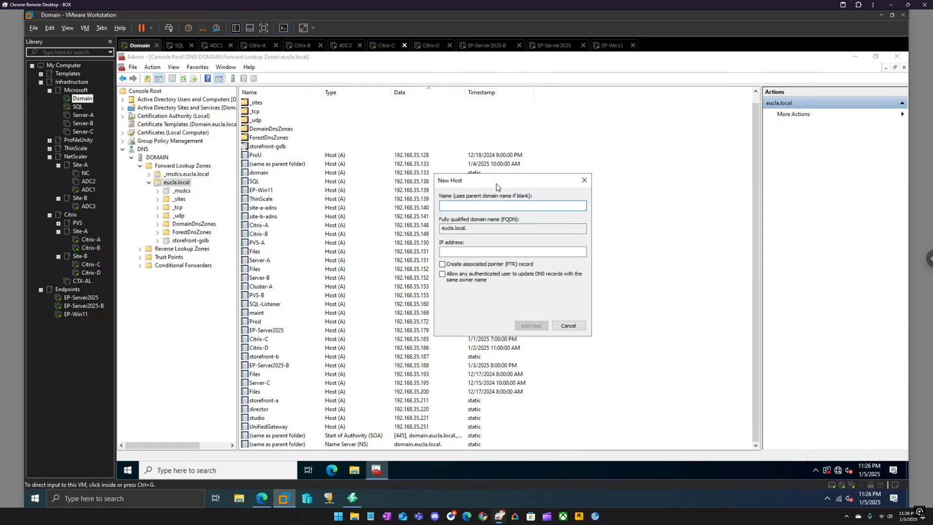
drag(494, 181, 515, 197)
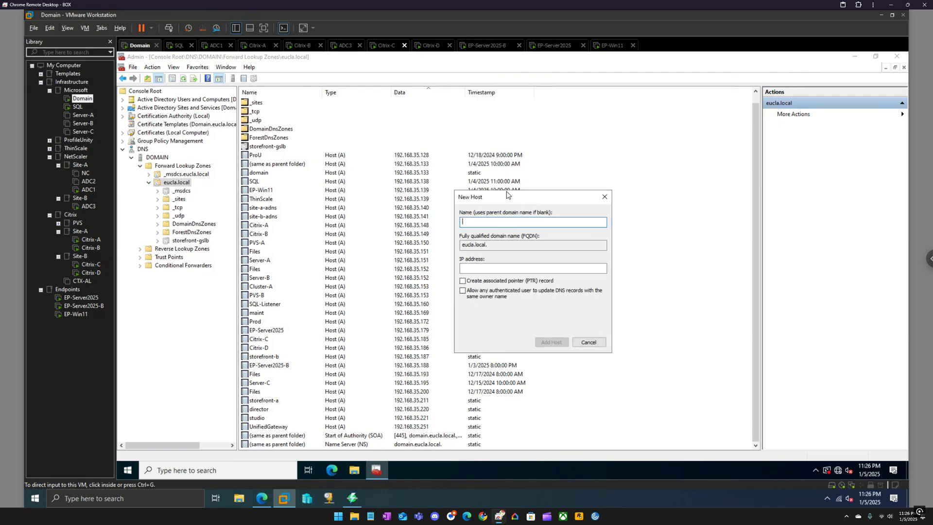
text(site-a-gslb)
click(472, 267)
text(192.168.35.)
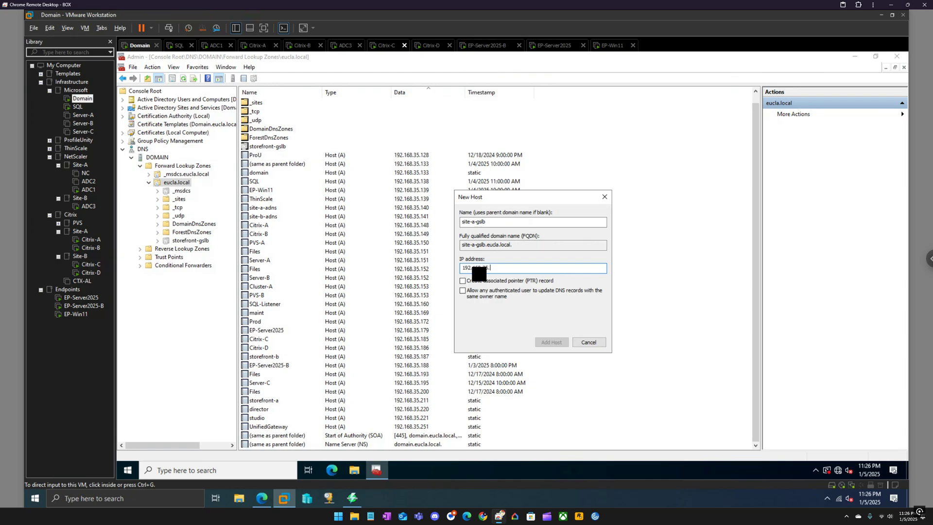
text(142)
click(551, 342)
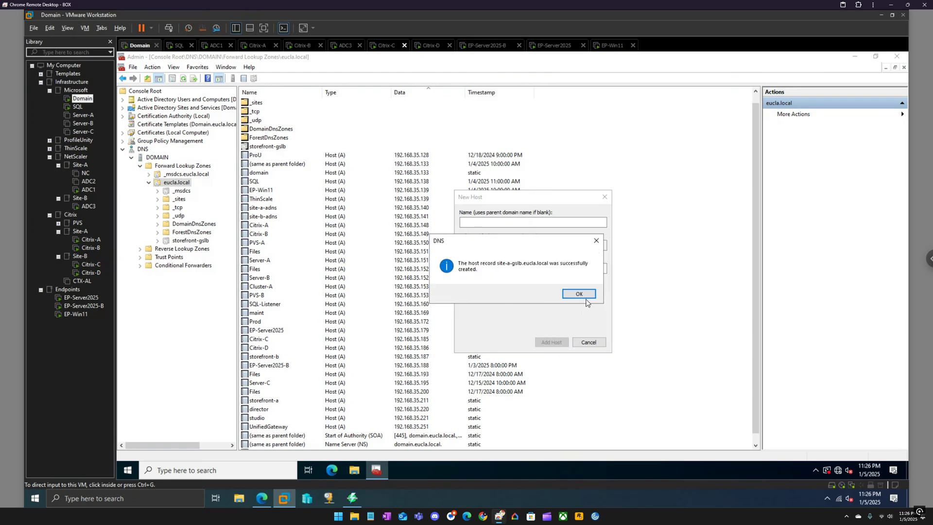
click(585, 298)
Add host record site-b-gslb pointing to 192.168.35.143, then close the New Host window
text(site-a-gslb)
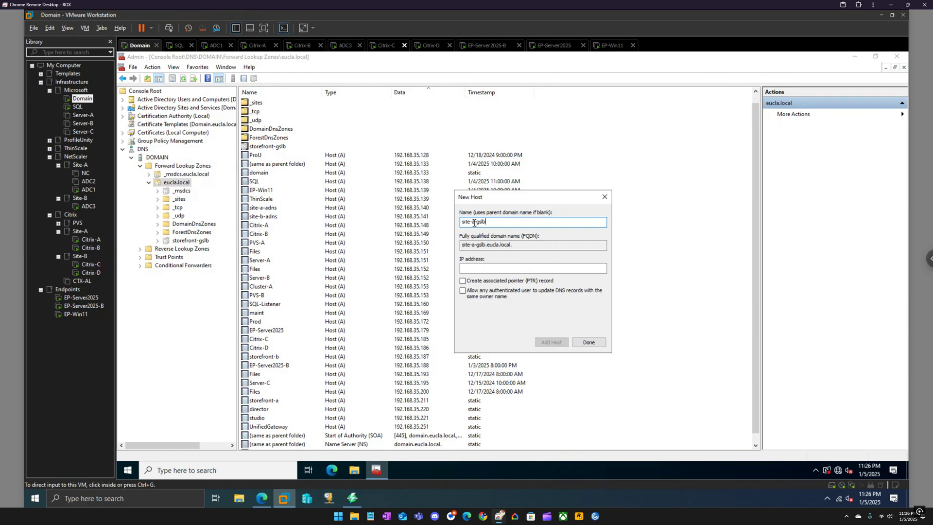
click(475, 223)
key(BackSpace)
text(b)
click(490, 269)
text(1)
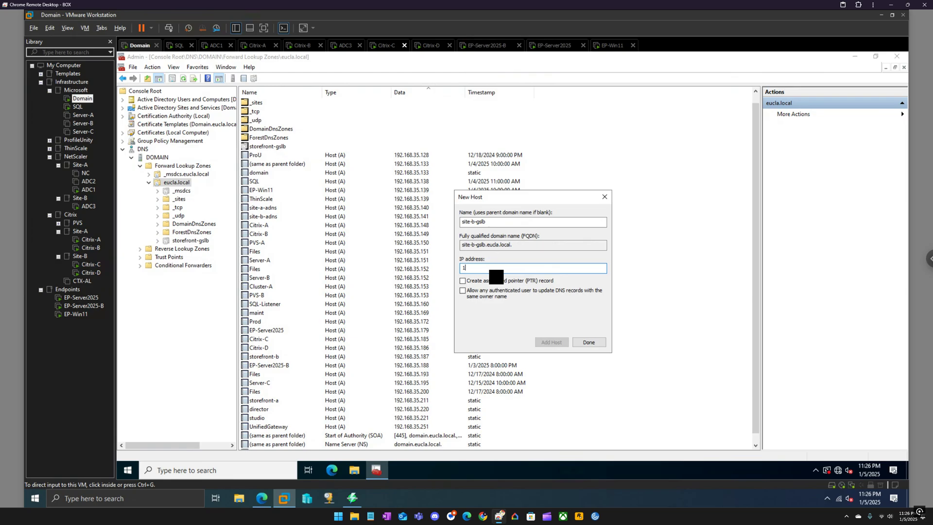
text(92.168.35.143)
click(552, 342)
click(579, 294)
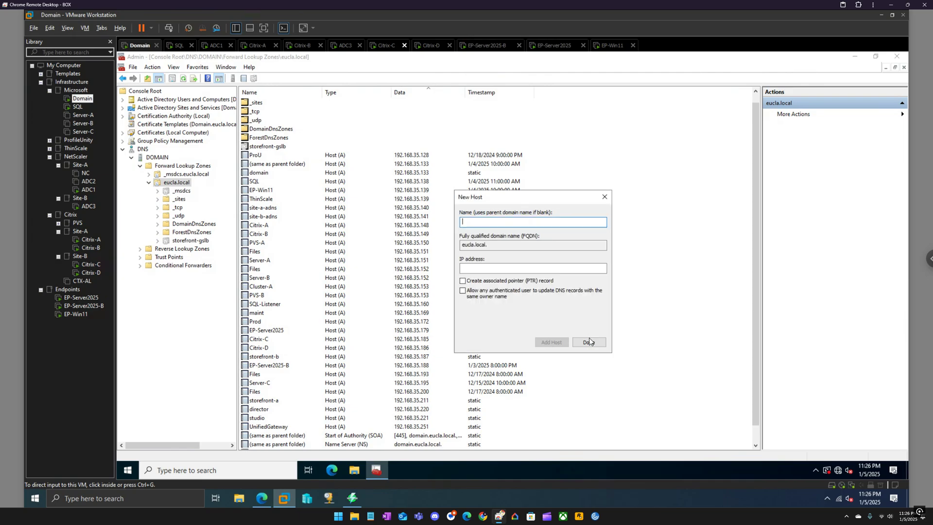
key(Escape)
Refresh eucla.local, check the new site records and storefront-gslb delegation, then return to NetScaler
right_click(182, 185)
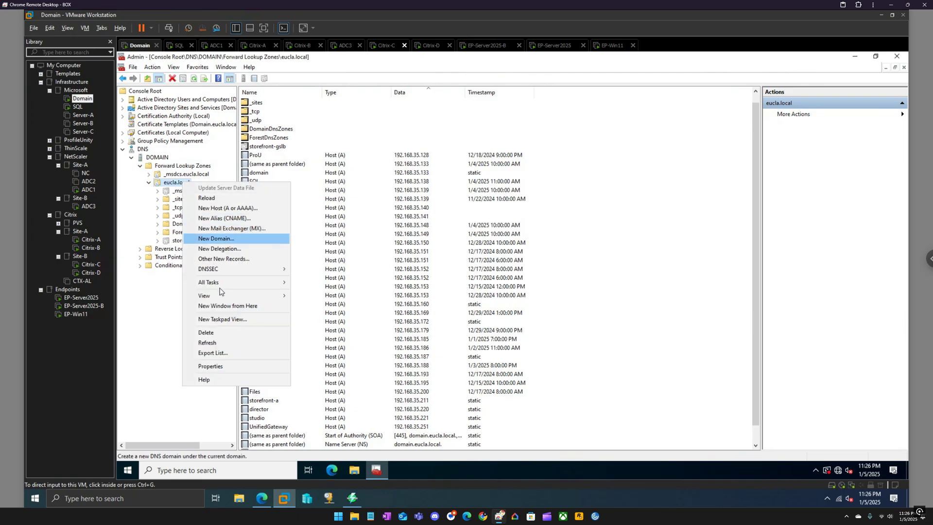
click(214, 343)
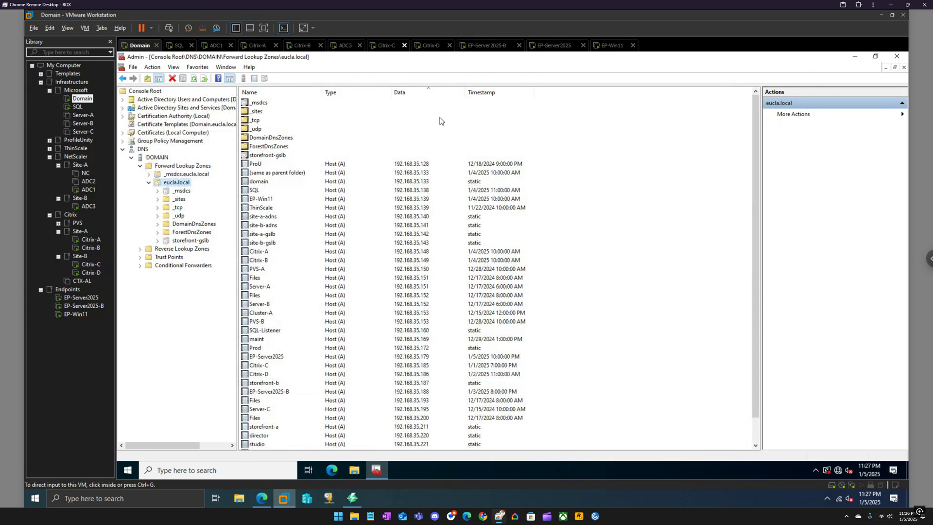
click(429, 218)
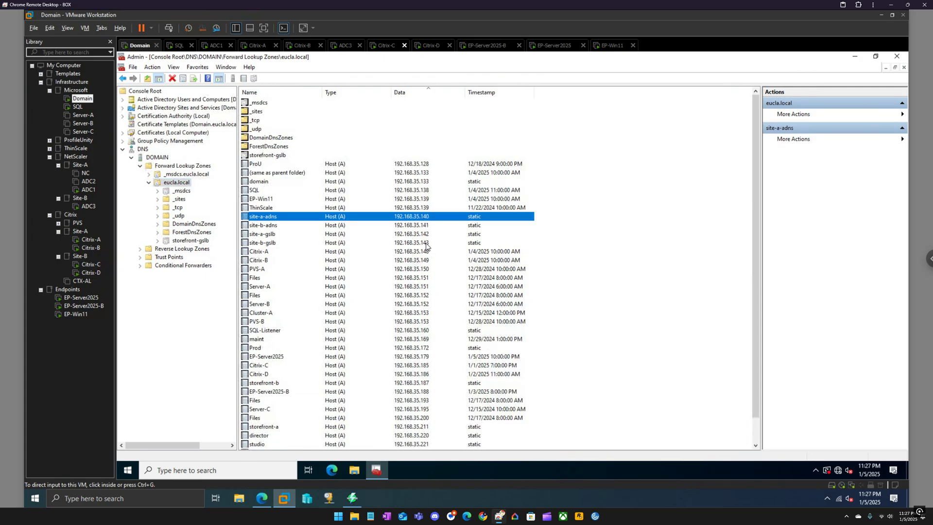
click(427, 243)
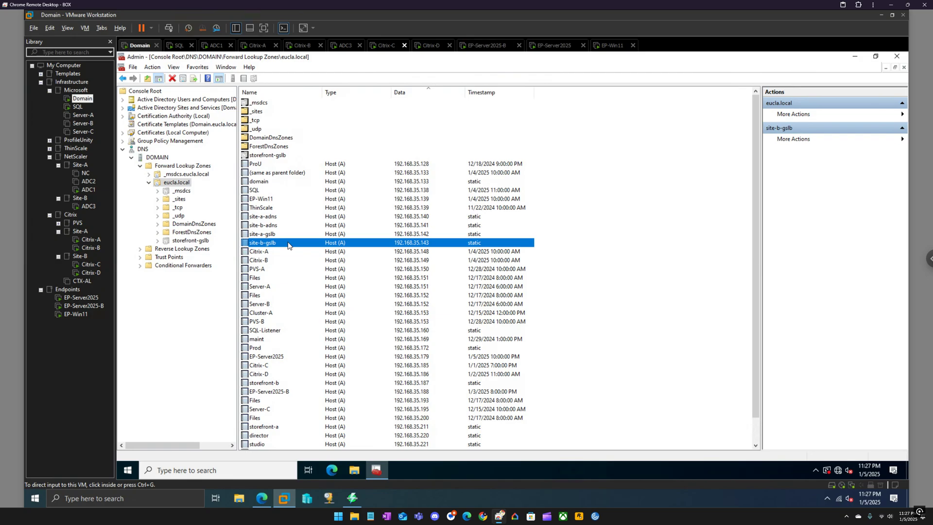
click(205, 242)
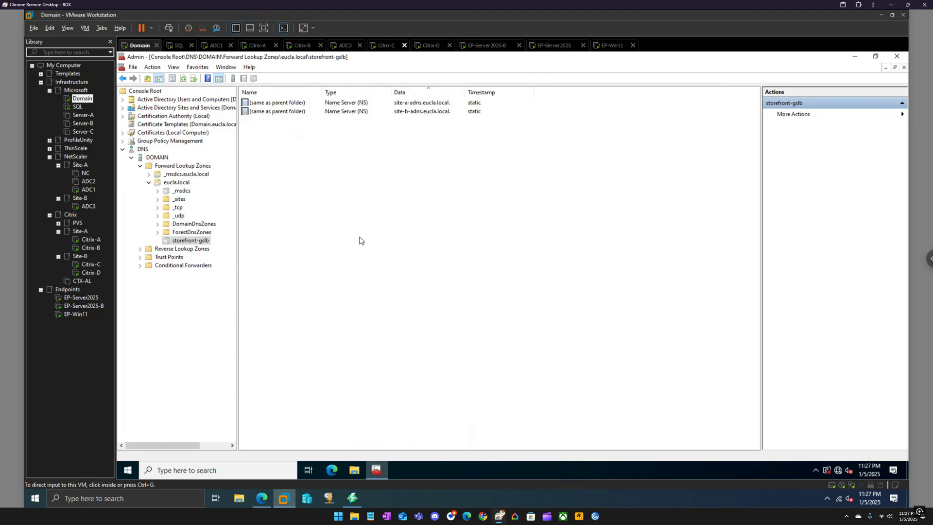
click(264, 490)
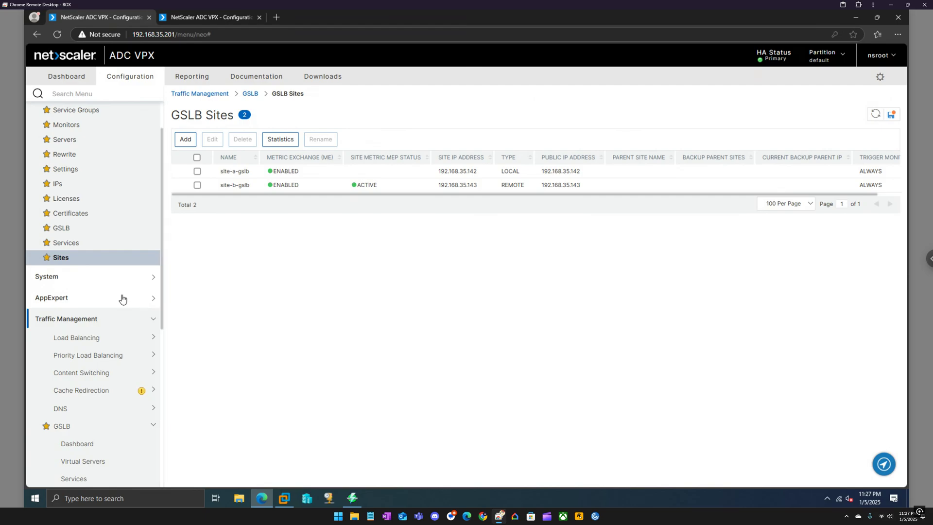
Go to Traffic Management > GSLB and launch the Configure GSLB wizard with Get Started
scroll(122, 298, down, 2)
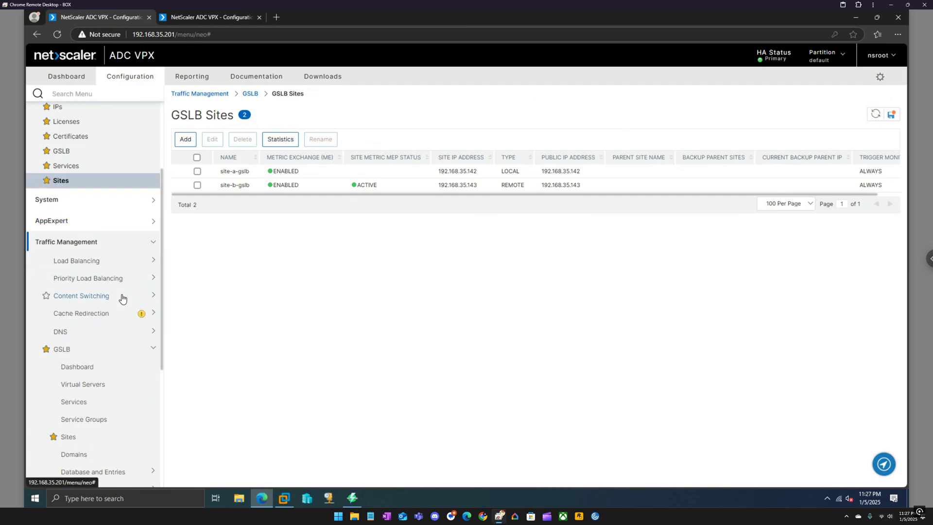
scroll(122, 298, down, 2)
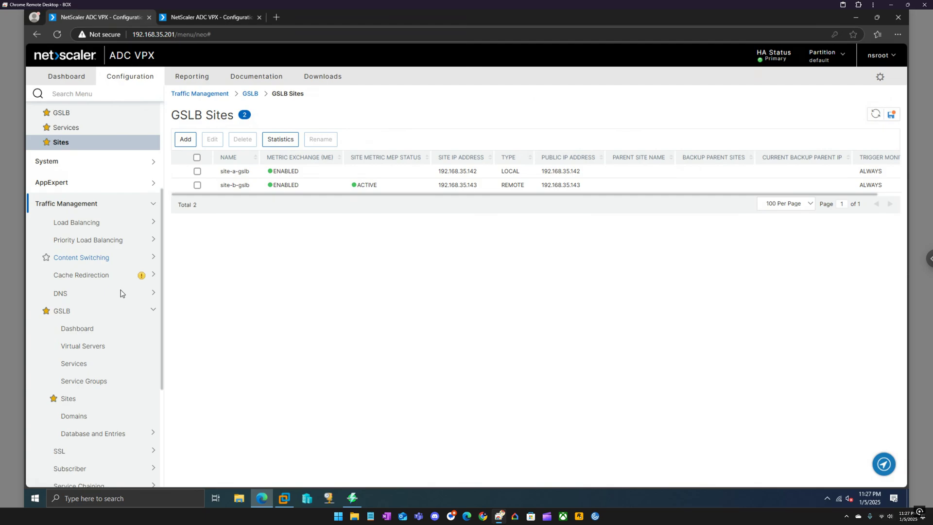
scroll(120, 293, up, 3)
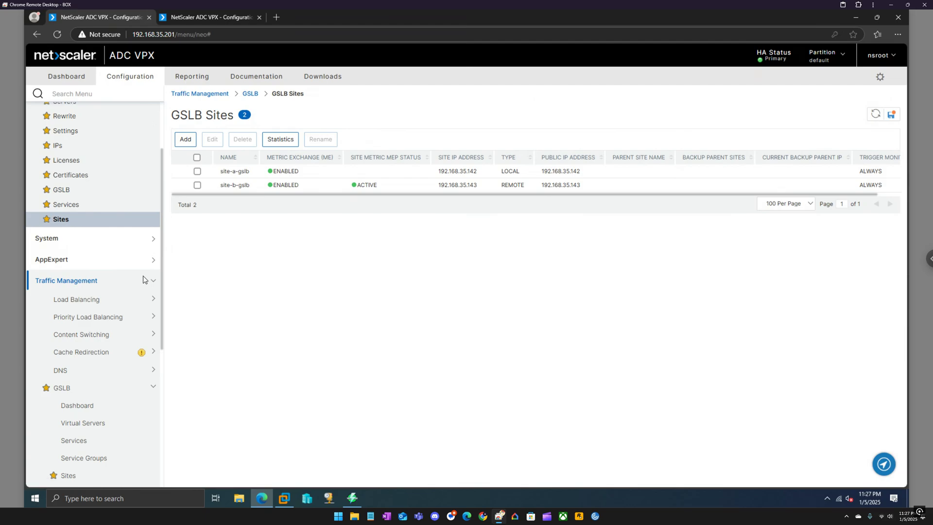
scroll(126, 289, down, 1)
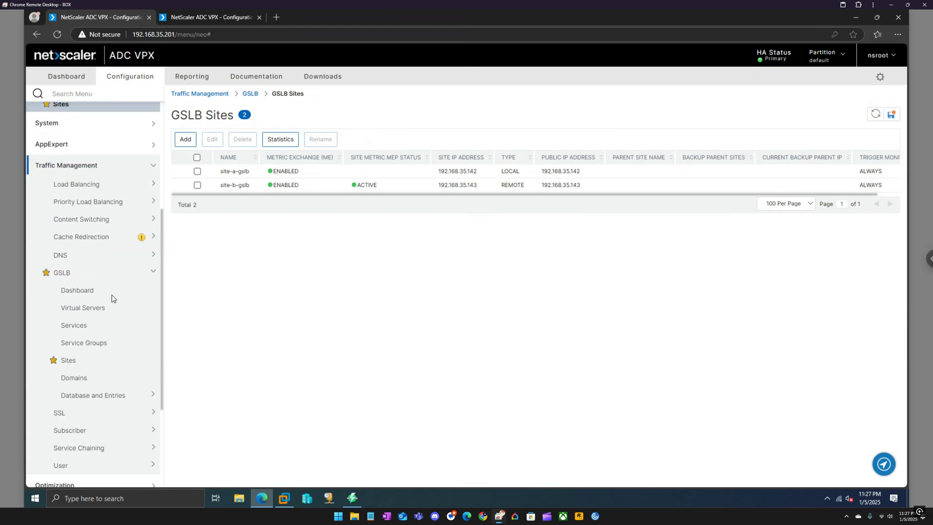
click(69, 275)
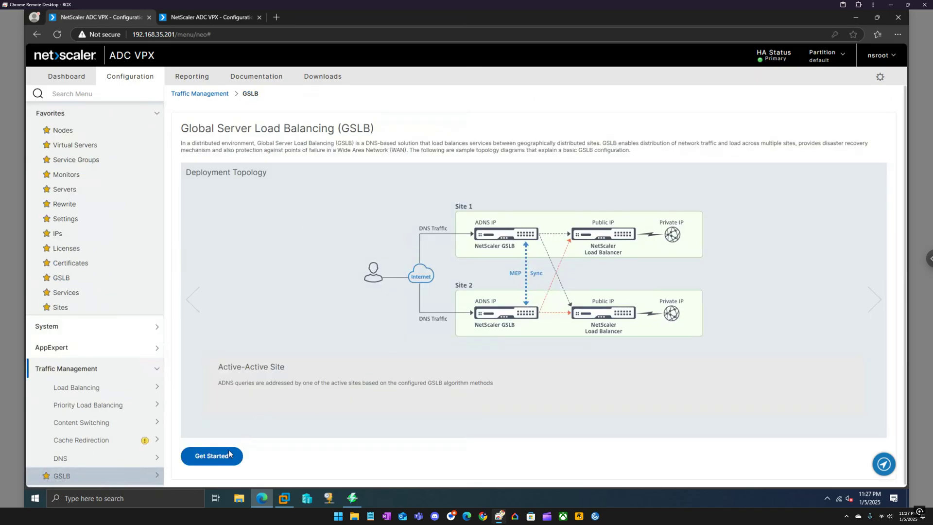
click(211, 455)
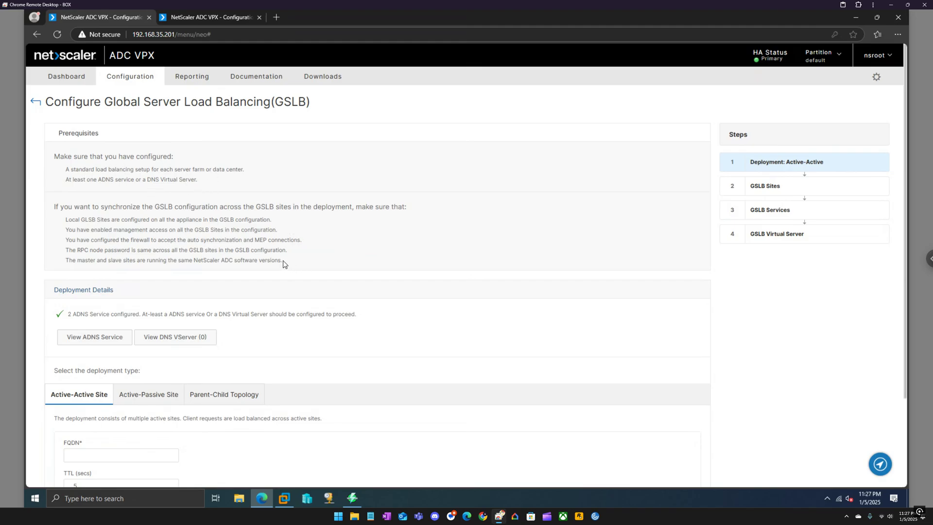
Review the GSLB prerequisites text on the Active-Active deployment step
drag(283, 263, 56, 160)
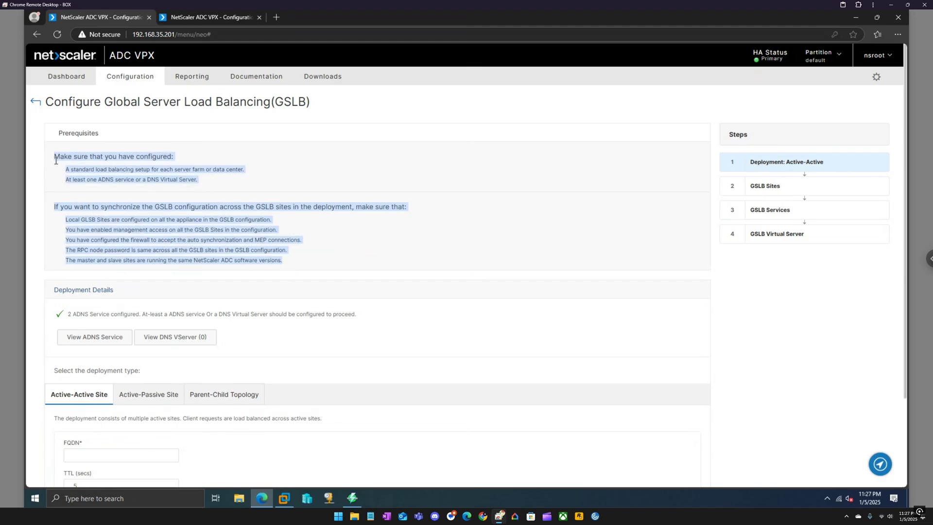
click(320, 230)
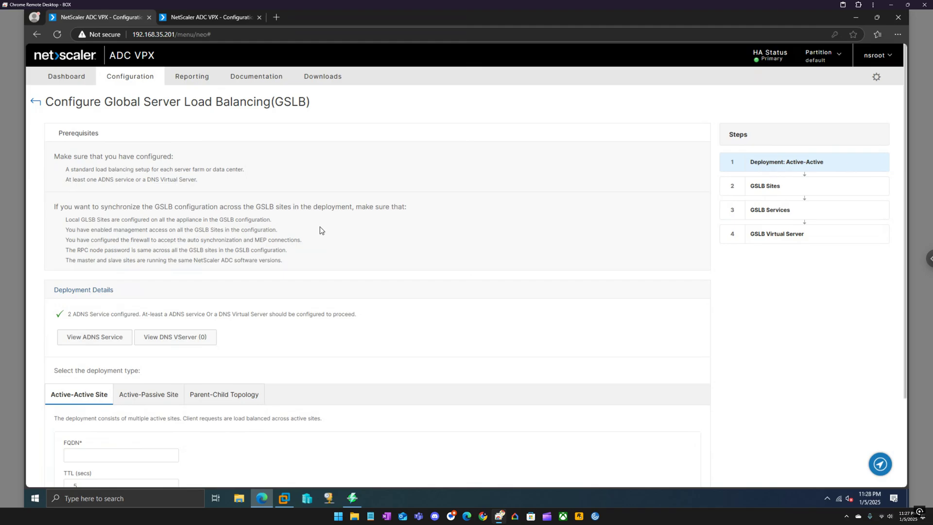
scroll(323, 228, down, 2)
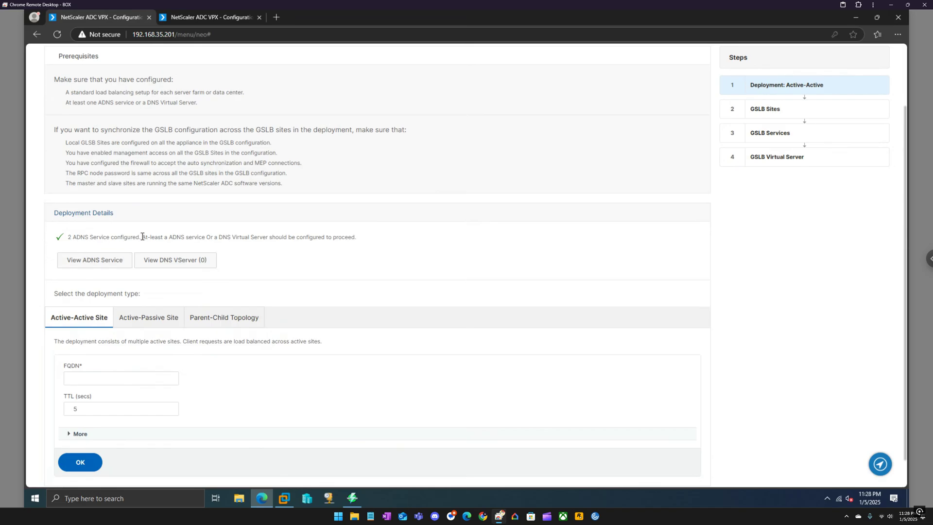
scroll(164, 287, down, 1)
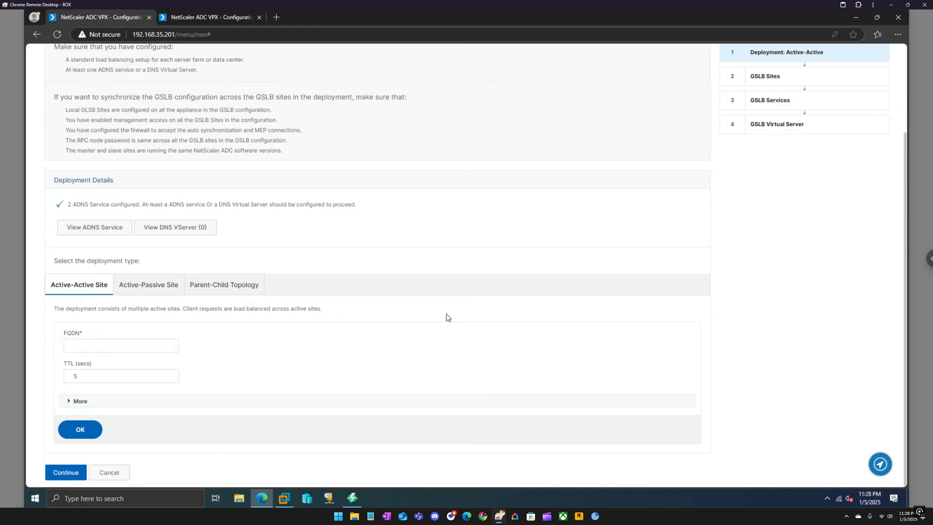
Add domain storefront-gslb.eucla.local with TTL 5 and continue to GSLB Sites
click(131, 344)
text(storefront)
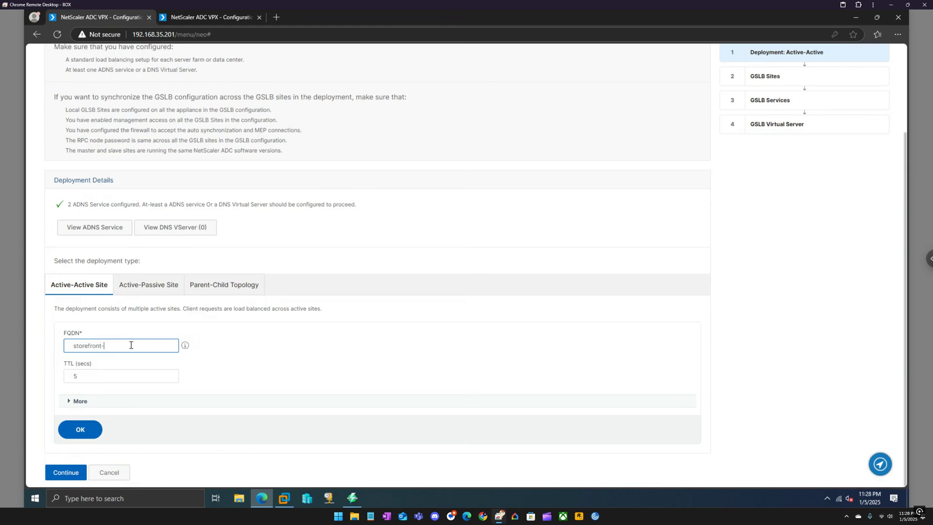
text(-gslb.eucl)
text(.local)
click(94, 429)
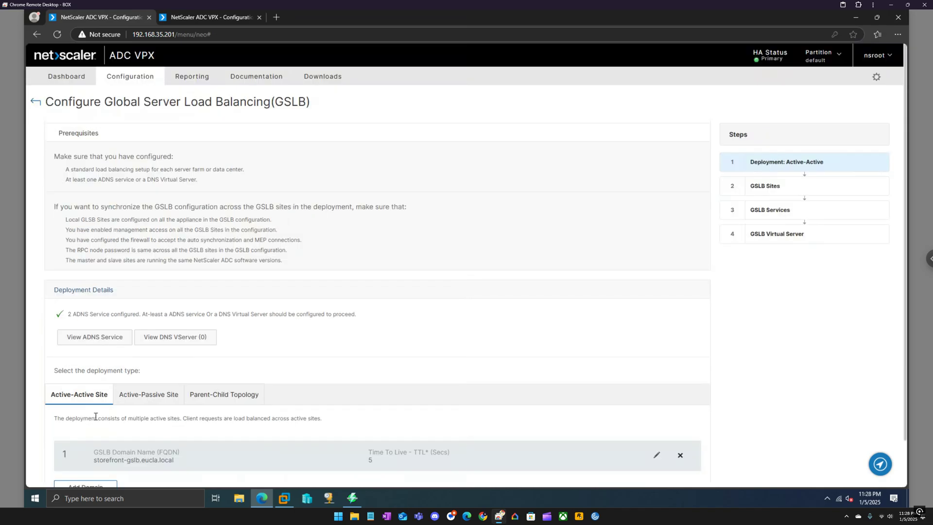
scroll(95, 416, down, 1)
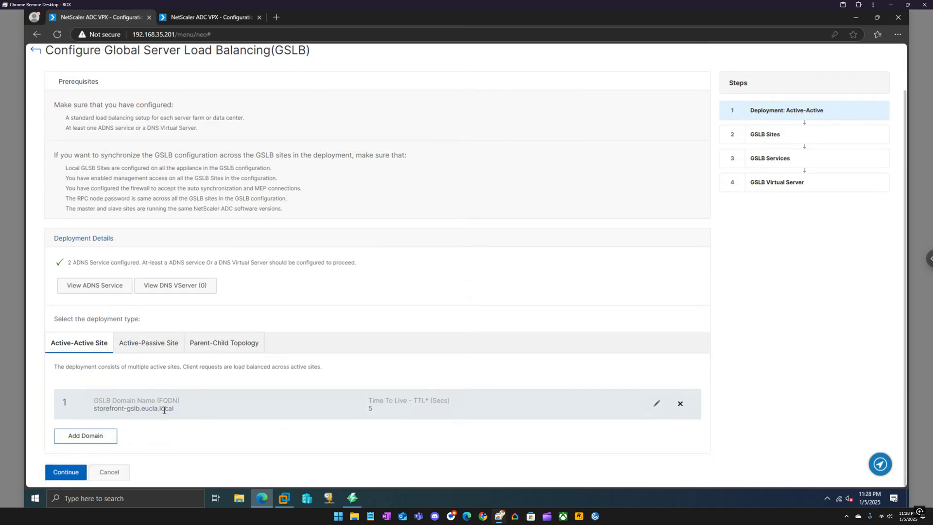
click(70, 475)
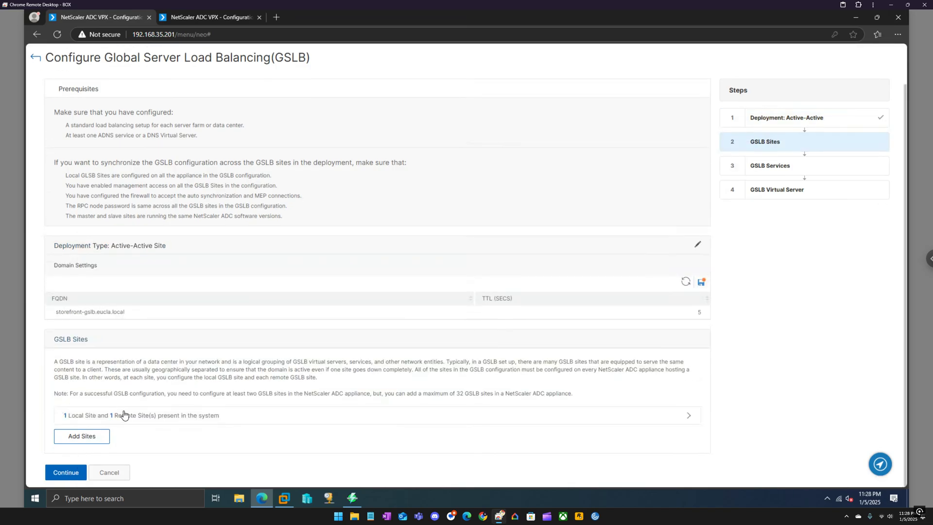
Review local site site-a-gslb and remote site site-b-gslb, then continue to GSLB Services
click(278, 416)
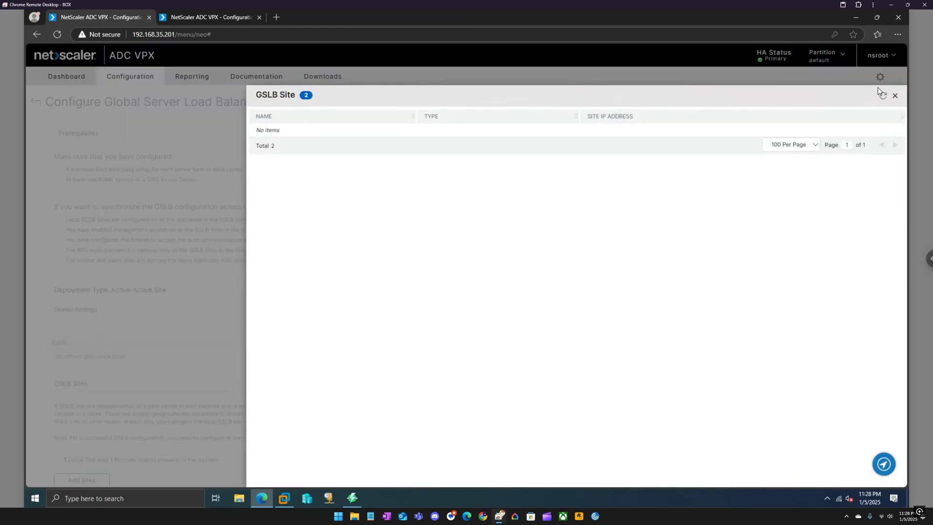
click(896, 98)
scroll(248, 403, down, 1)
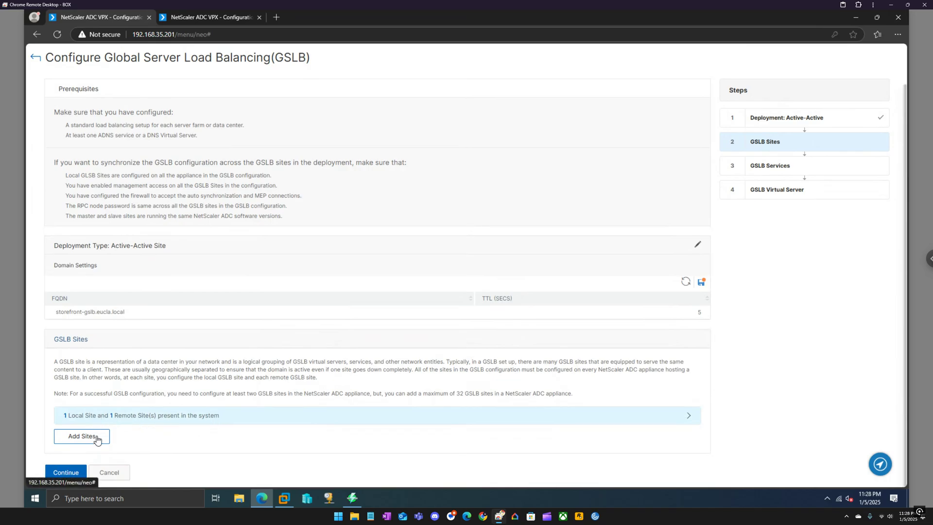
click(73, 474)
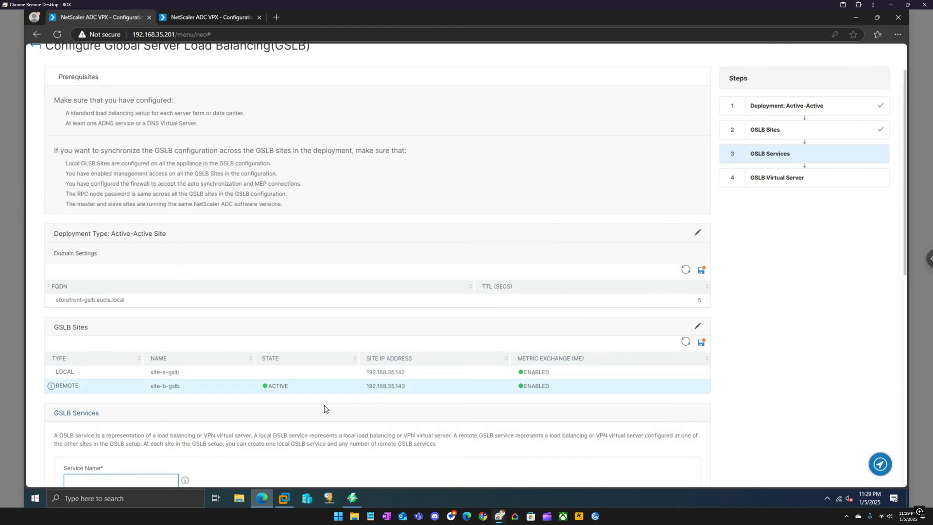
Check the existing services on the other NetScaler, then return to the GSLB wizard
scroll(322, 404, down, 2)
scroll(321, 402, down, 2)
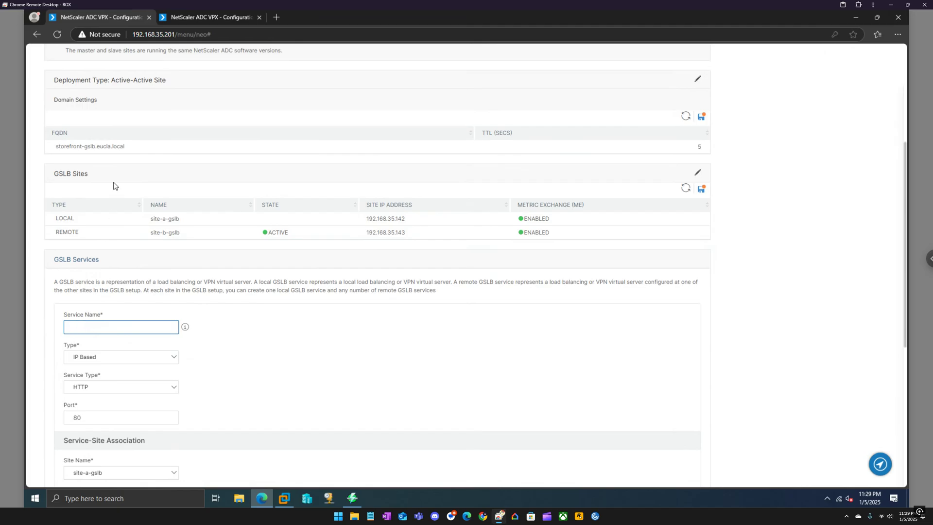
click(187, 18)
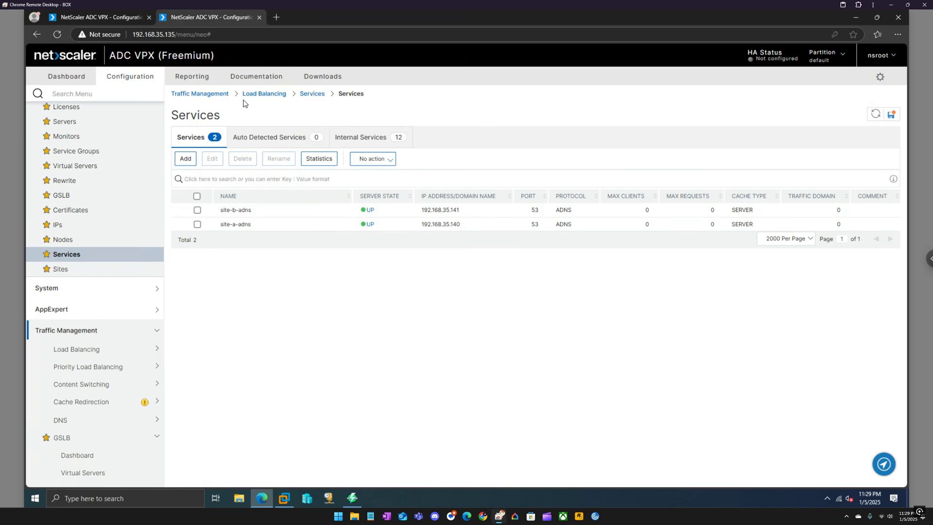
click(88, 19)
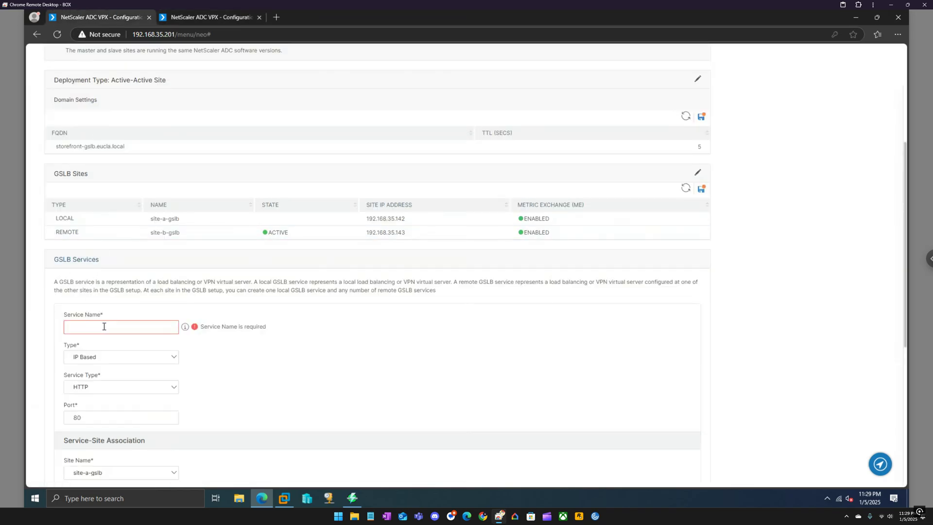
Enter svc-site-a-storefront-gslb as the local service name for site-a-gslb
text(svc)
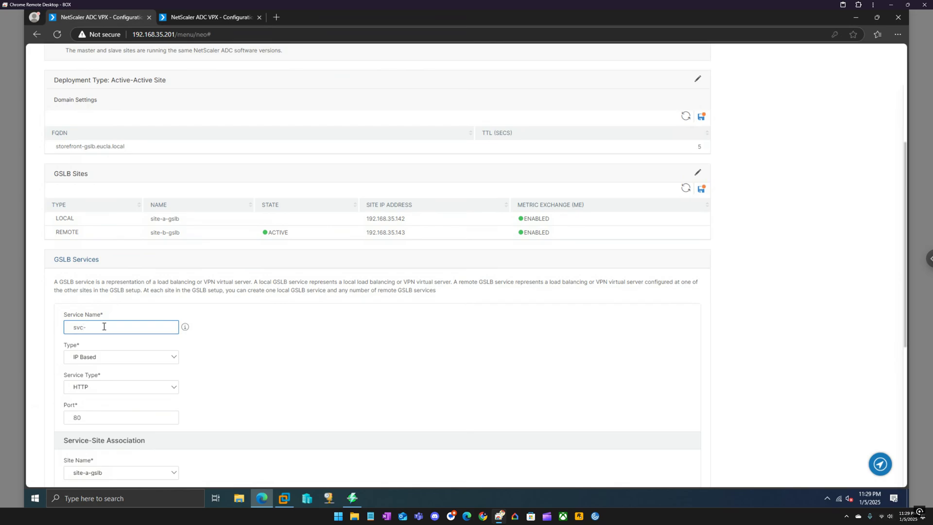
text(-)
scroll(104, 330, down, 3)
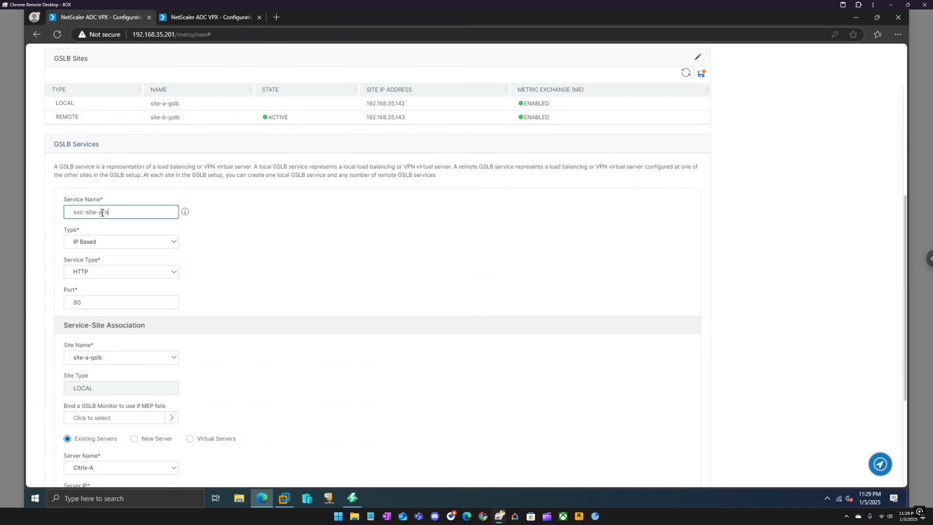
text(torefront-gslb)
key(ctrl+a)
key(ctrl+c)
click(208, 232)
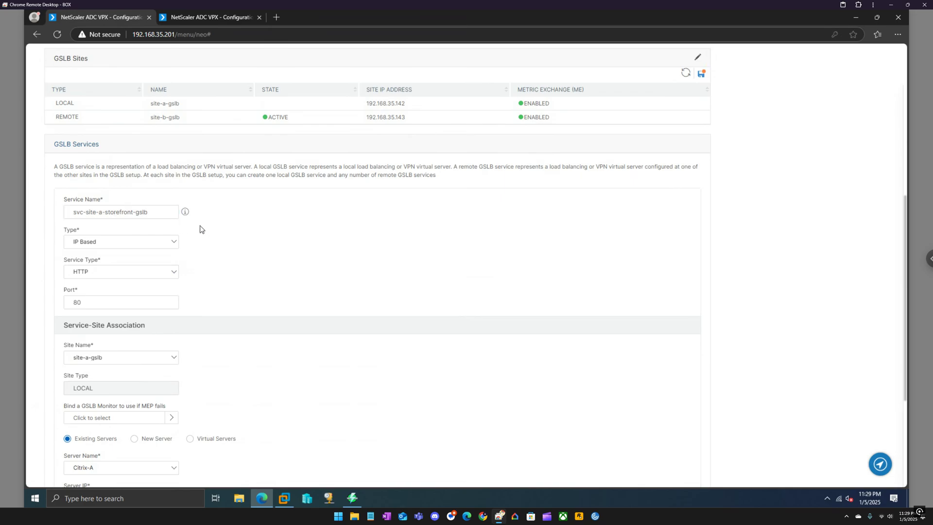
scroll(185, 237, down, 1)
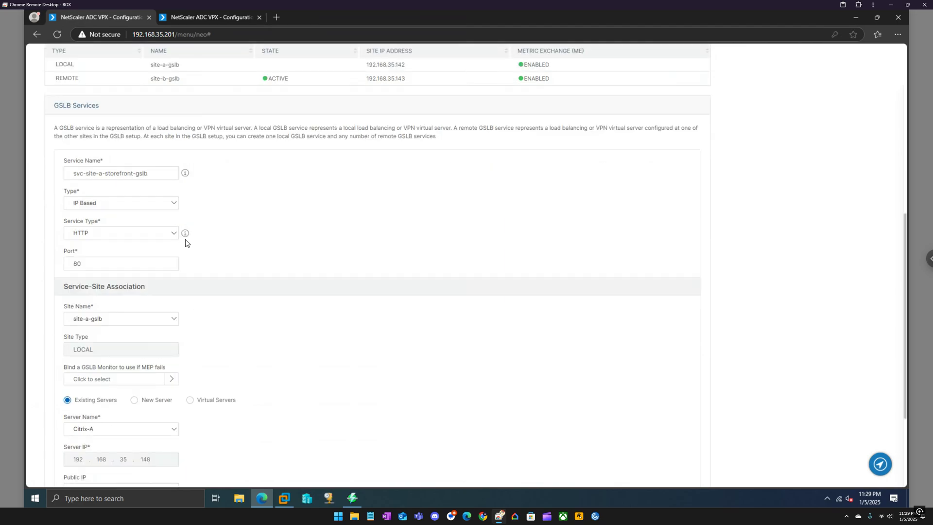
scroll(185, 242, down, 1)
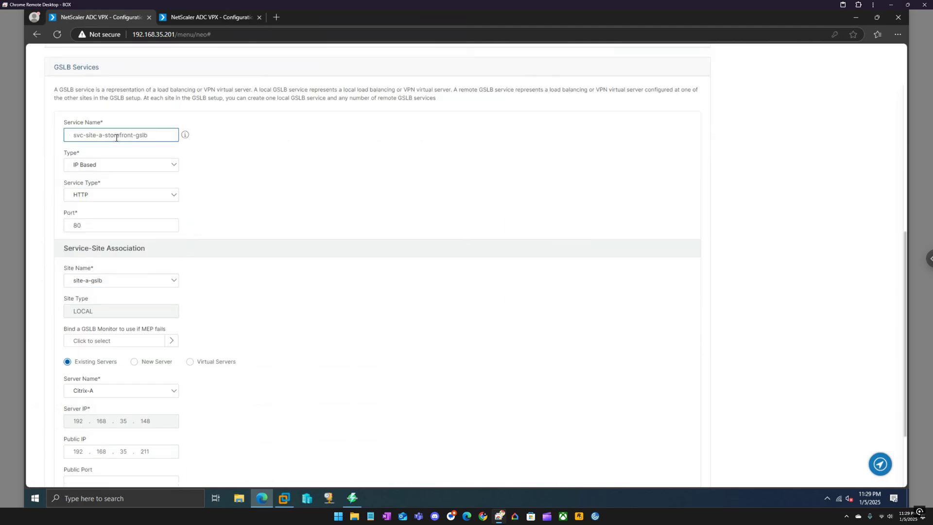
click(172, 344)
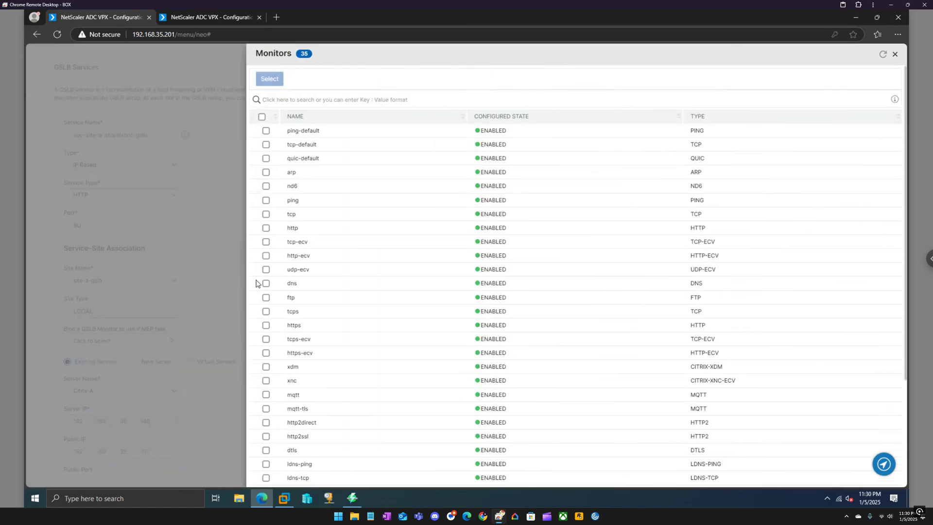
click(331, 118)
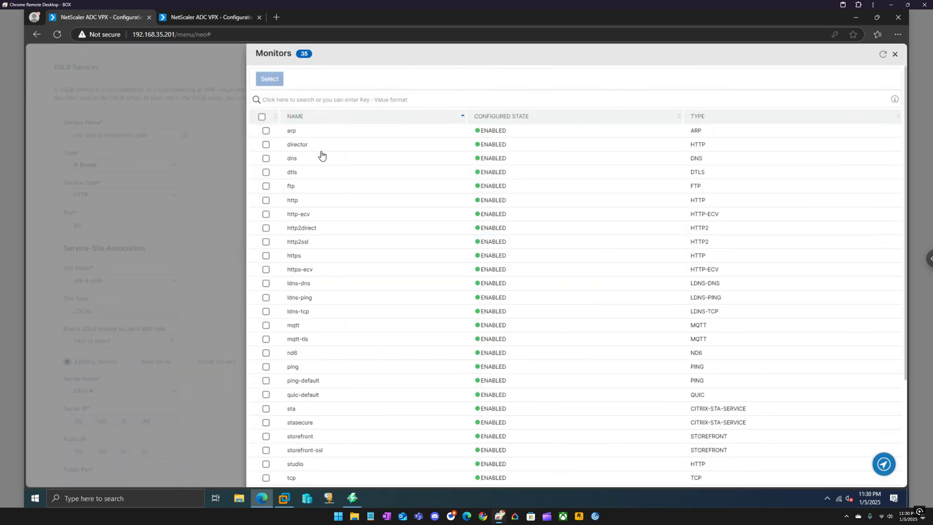
click(266, 437)
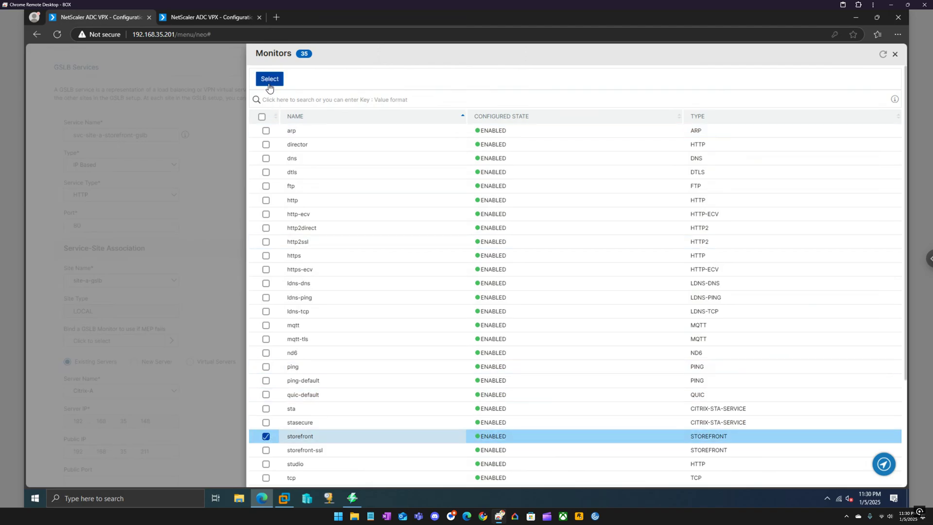
click(270, 80)
scroll(214, 288, down, 2)
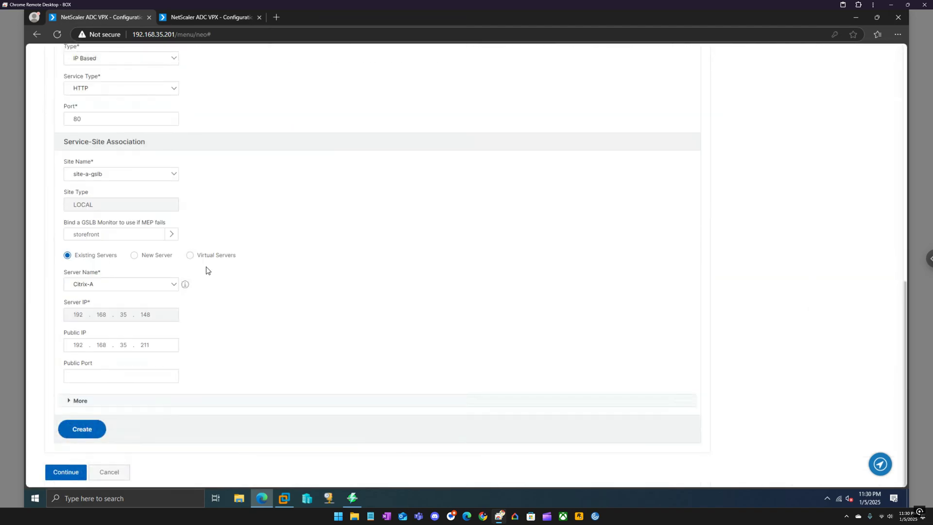
click(196, 256)
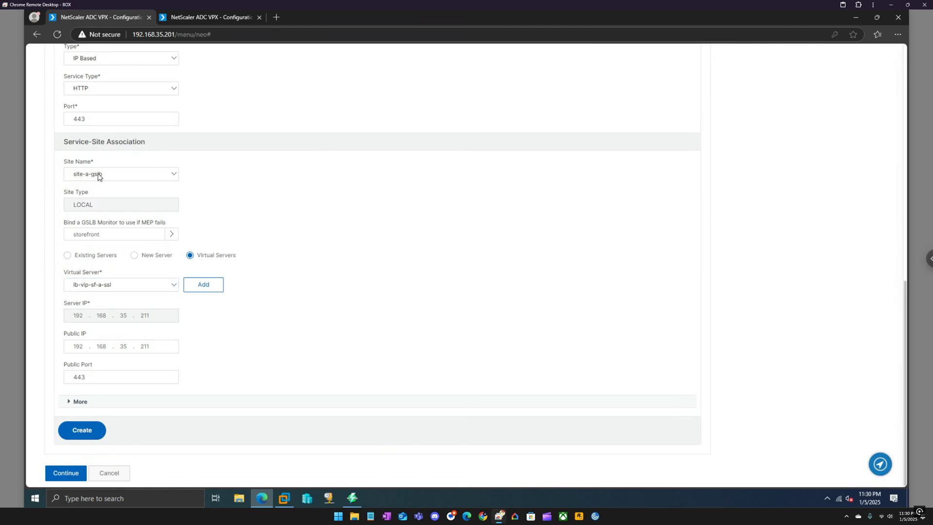
click(124, 236)
scroll(104, 283, up, 1)
click(112, 129)
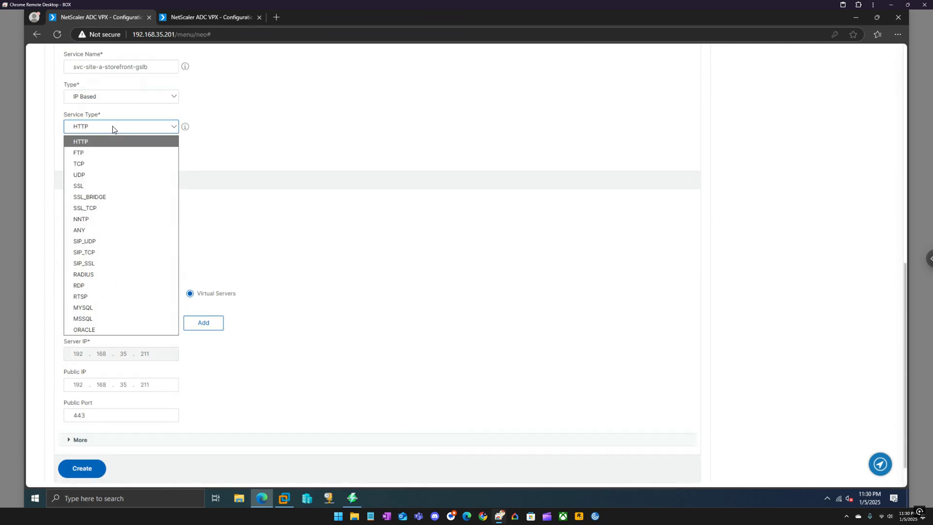
click(103, 187)
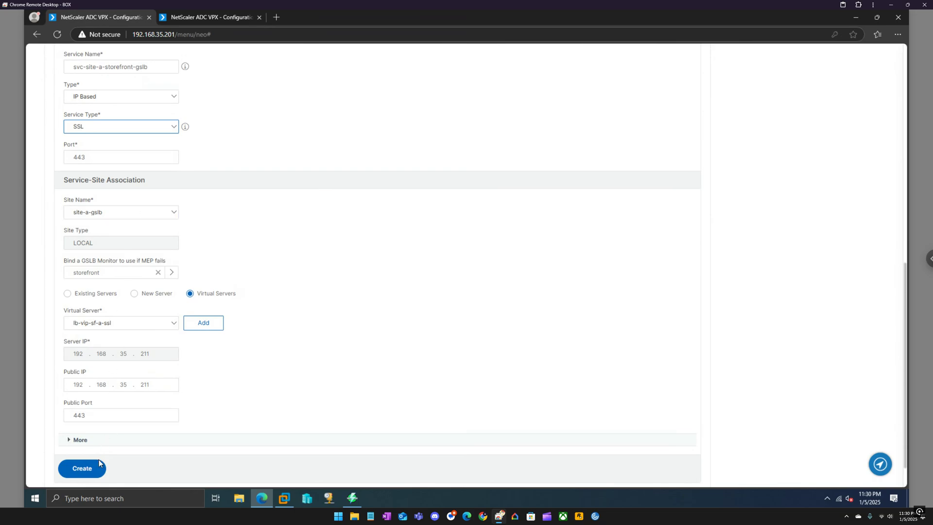
click(92, 470)
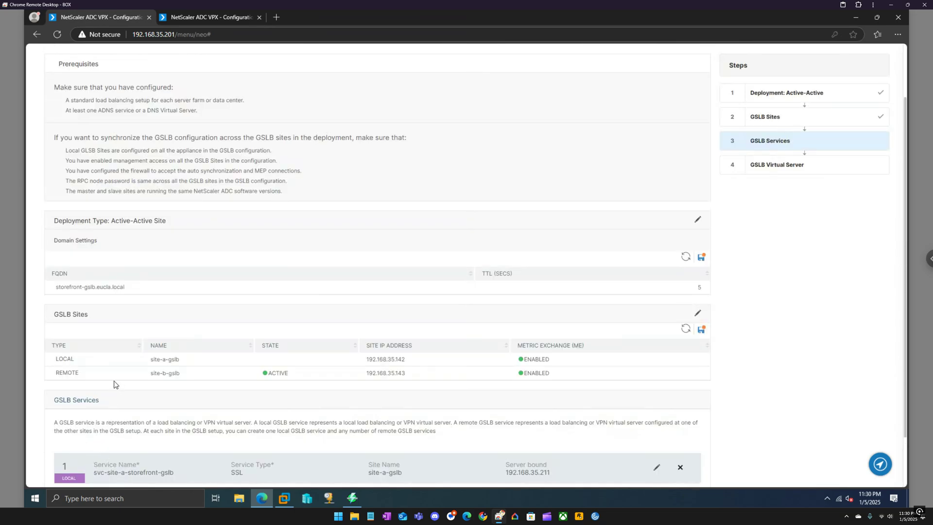
scroll(115, 383, down, 2)
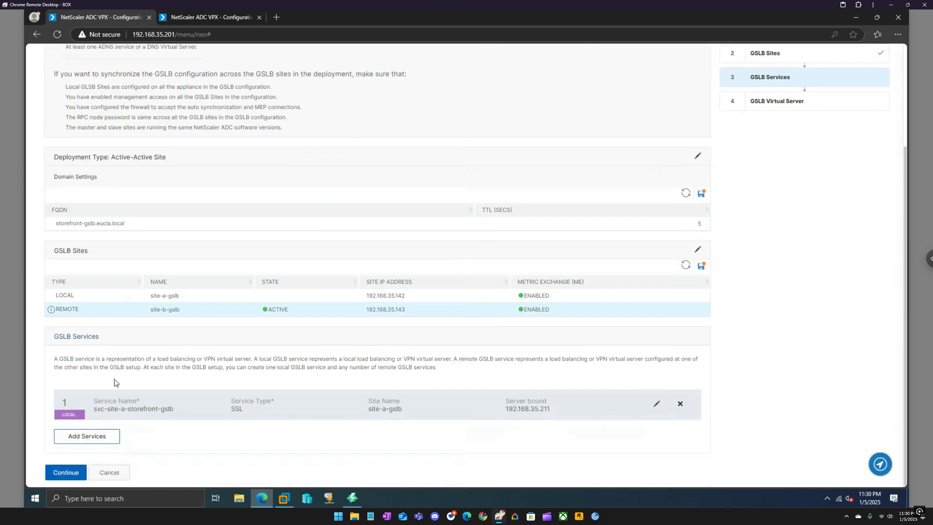
Add another GSLB service named svc-site-b-storefront-gslb by editing the pasted name
click(104, 441)
scroll(102, 346, down, 2)
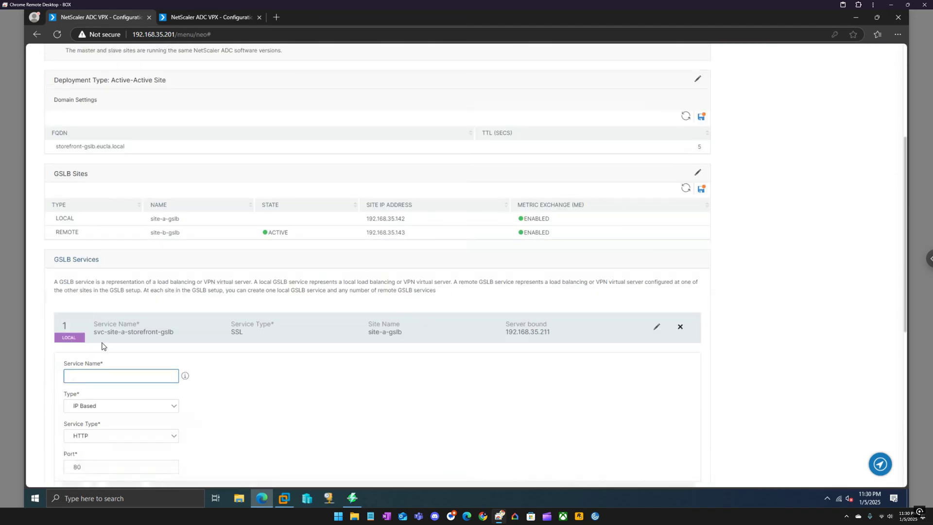
scroll(103, 346, down, 2)
key(ctrl+v)
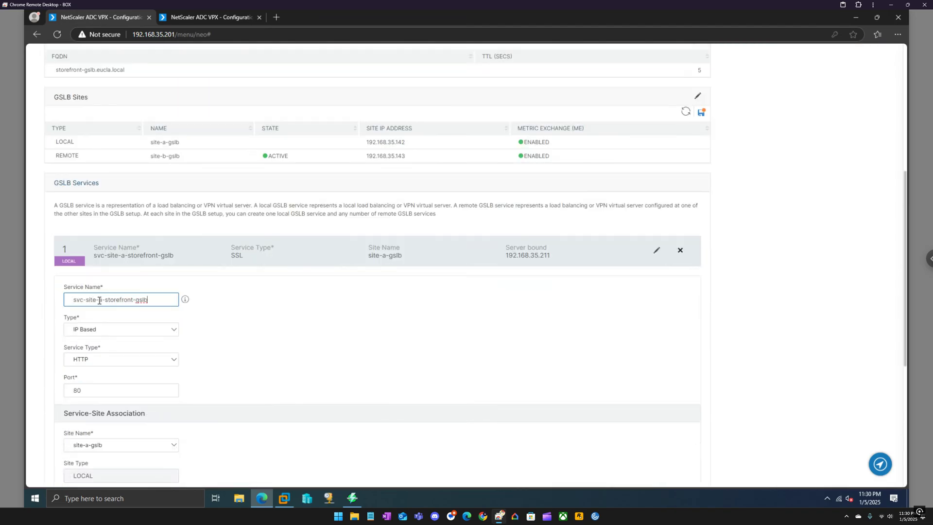
click(103, 302)
text(b)
click(212, 339)
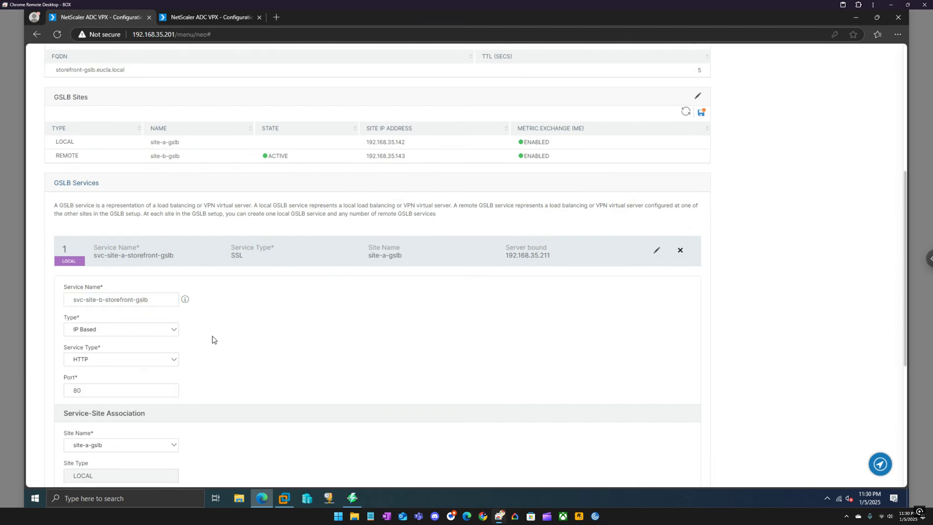
scroll(212, 340, down, 2)
scroll(212, 339, down, 1)
Assign the service to site-b-gslb and bind the storefront monitor
click(161, 331)
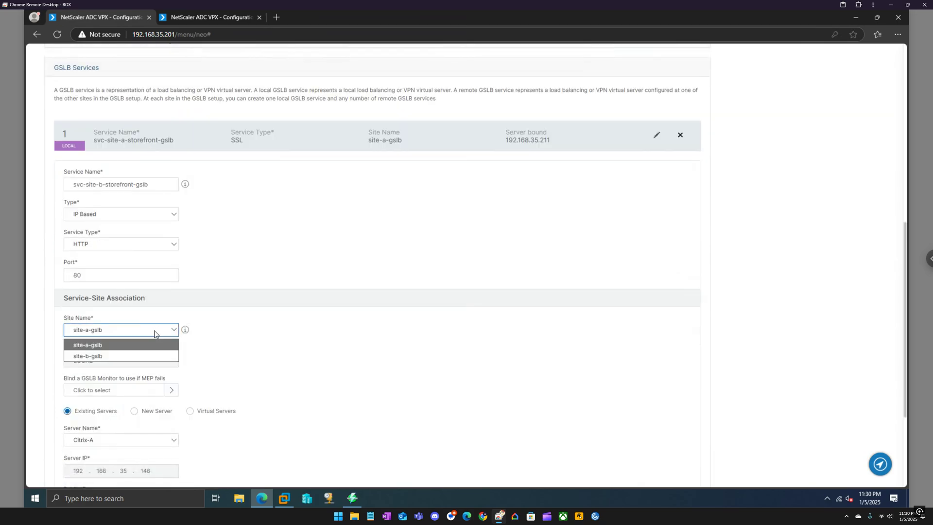
click(114, 357)
scroll(194, 364, down, 2)
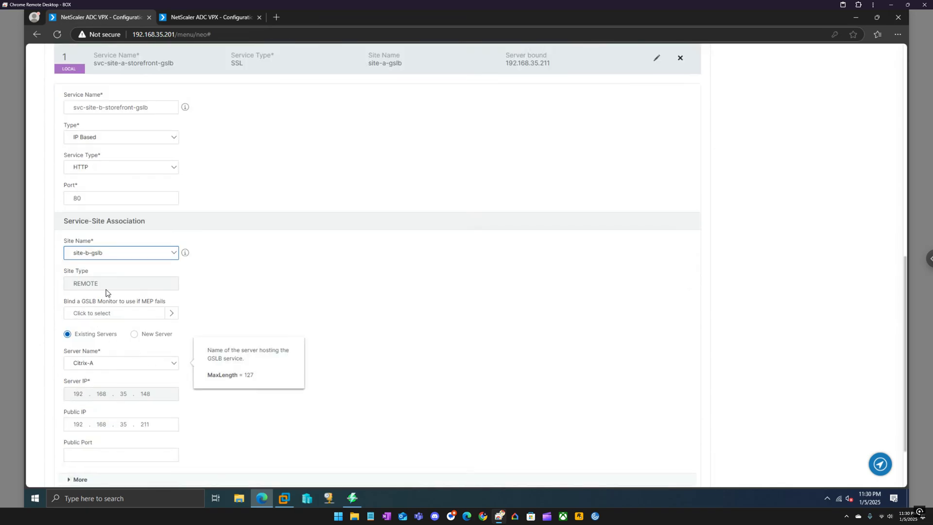
click(173, 314)
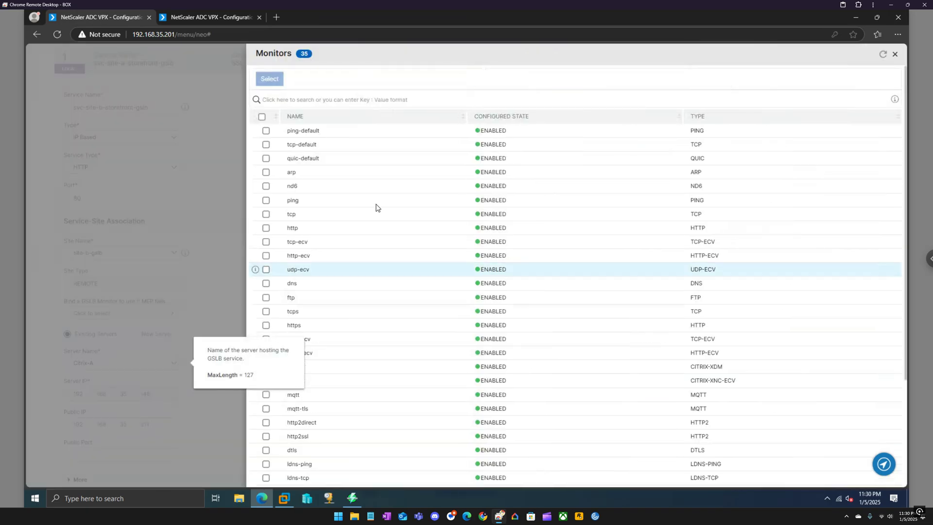
click(343, 119)
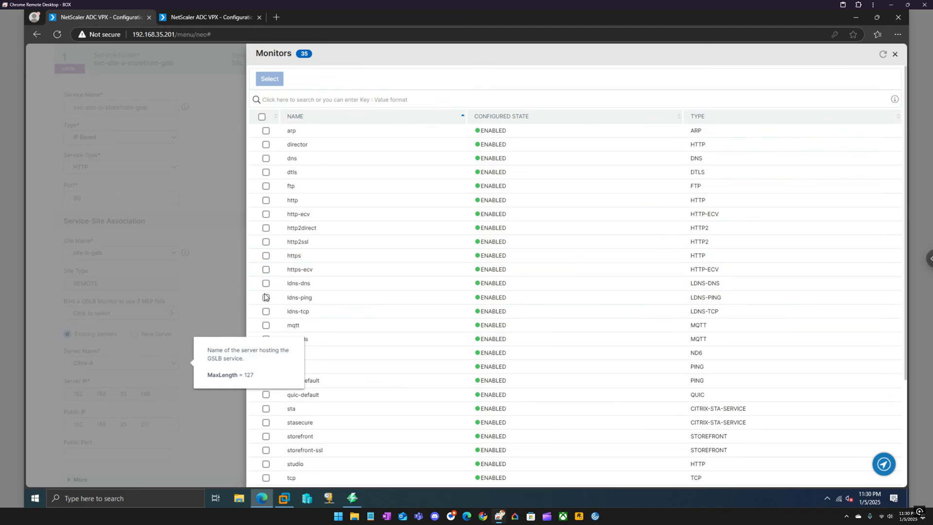
click(267, 437)
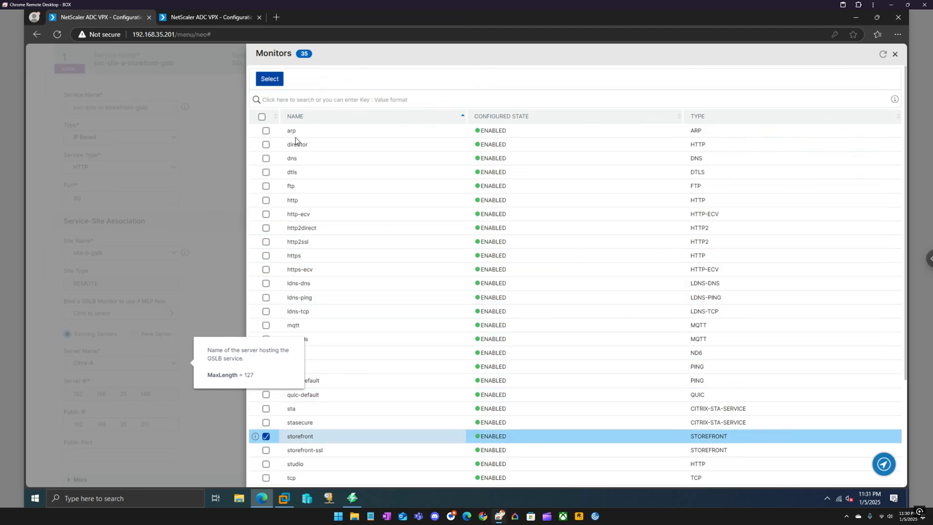
click(269, 79)
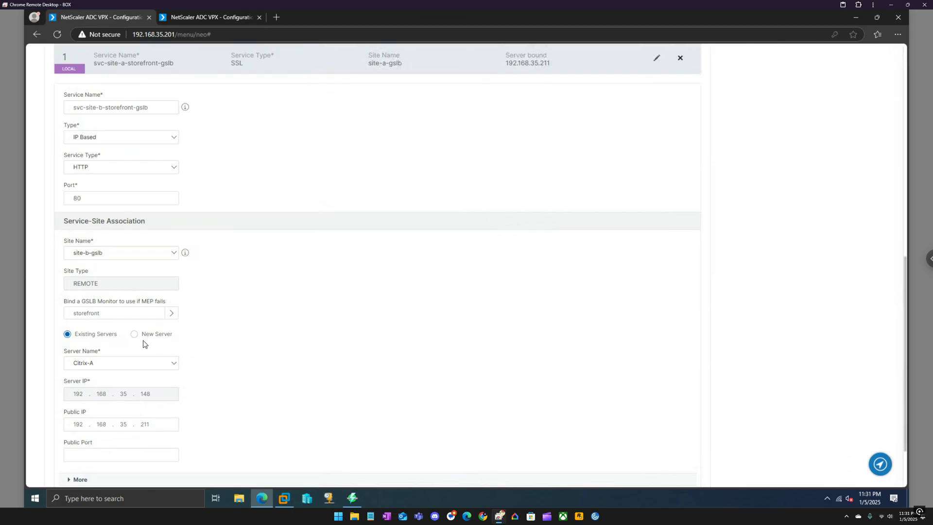
Use existing server 192.168.35.187 for the service, then switch to the second appliance
click(157, 365)
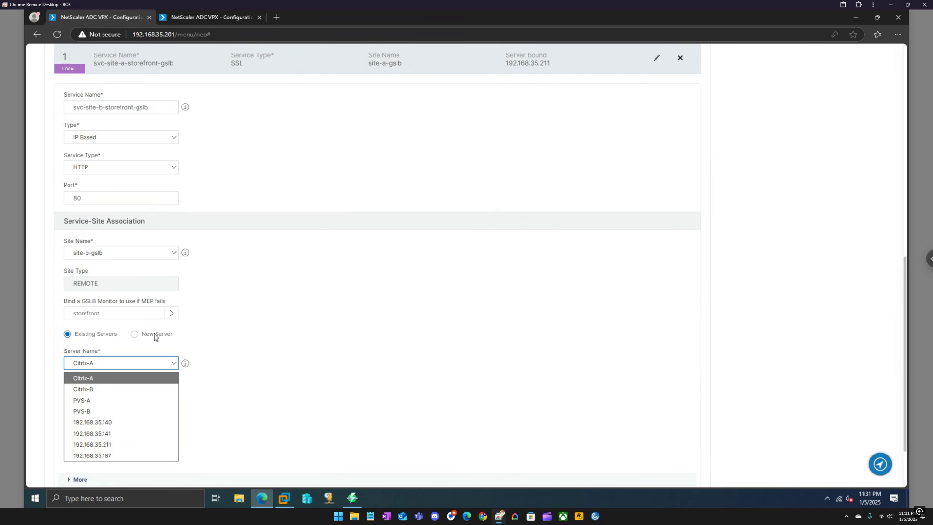
click(156, 336)
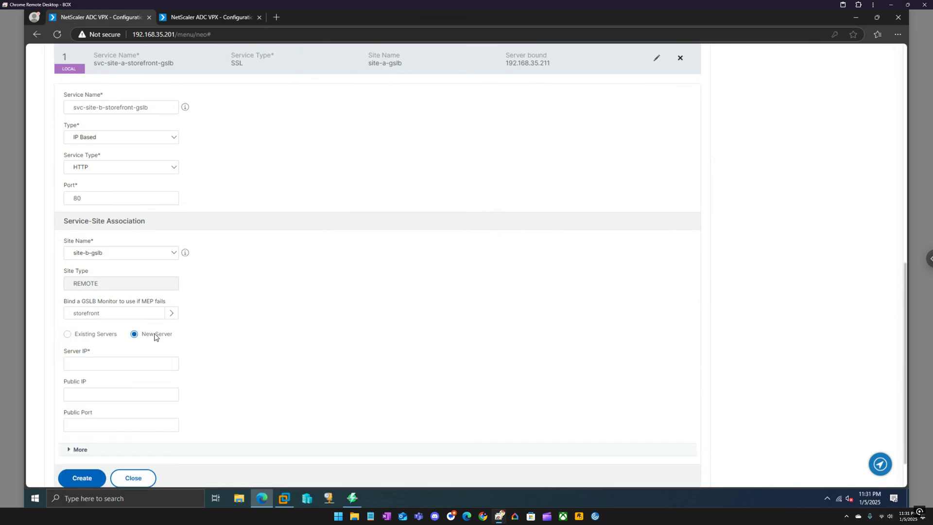
click(96, 335)
click(112, 363)
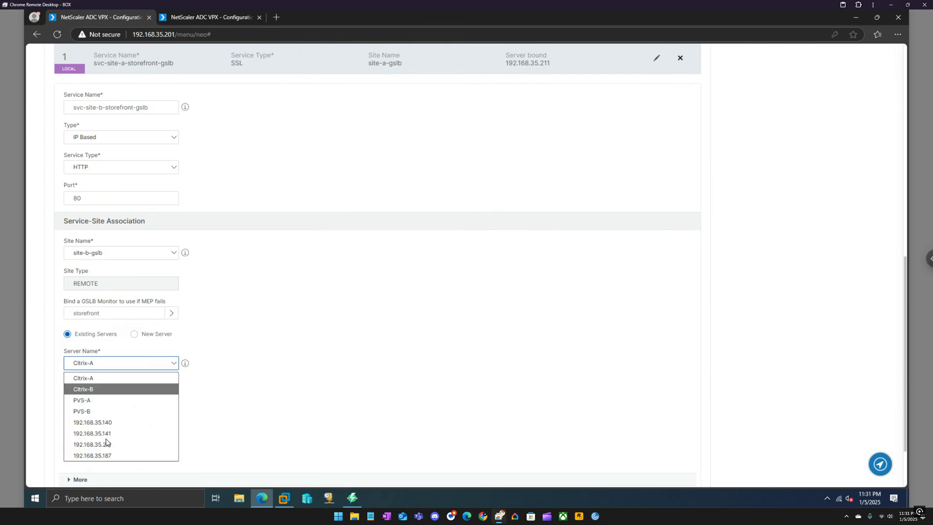
click(107, 455)
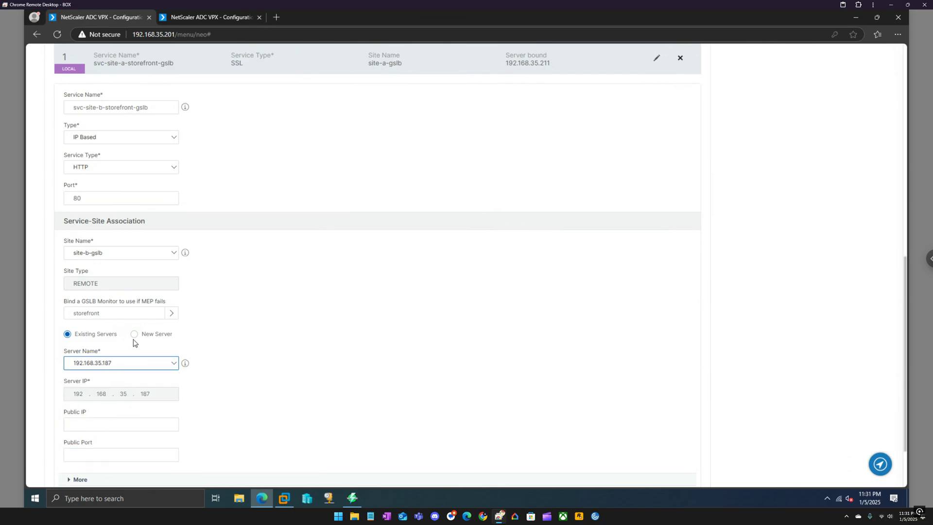
click(206, 18)
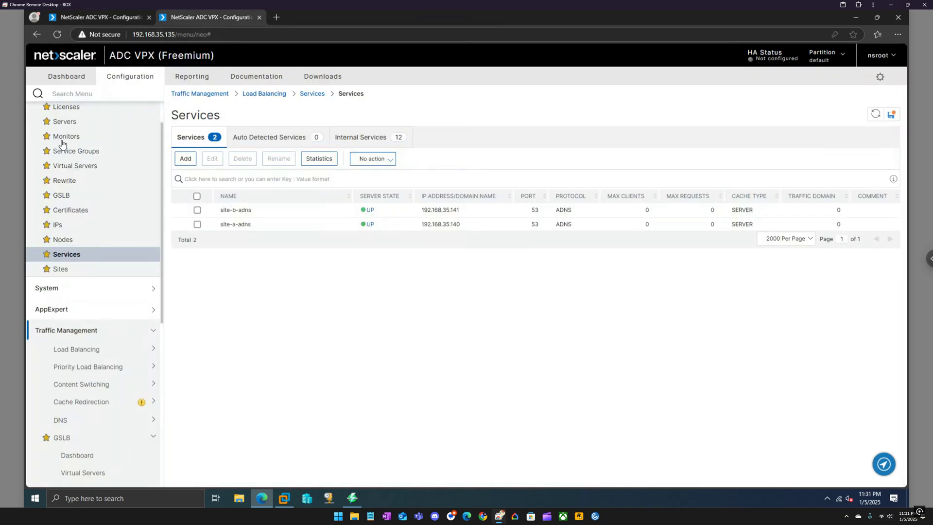
Confirm virtual server lb-vip-sf-b at 192.168.35.187 on the second appliance, then return to the wizard
scroll(86, 162, up, 1)
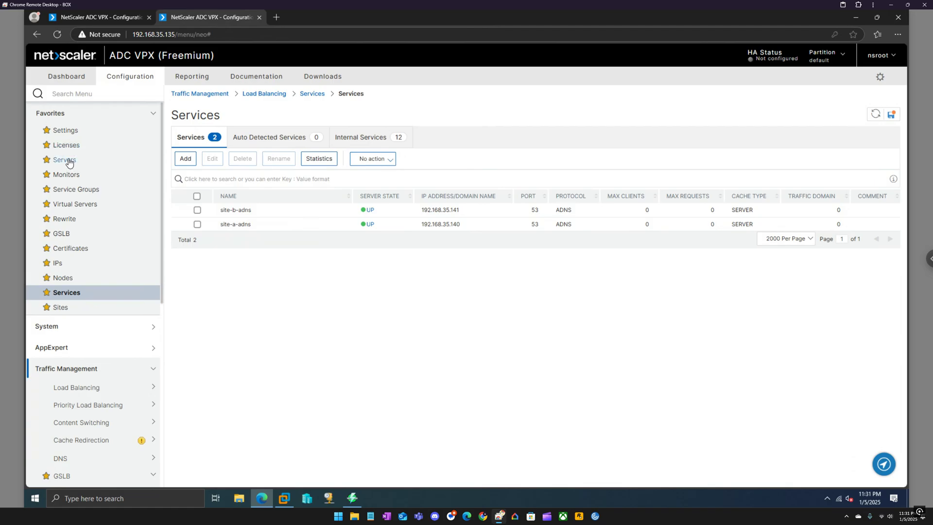
click(73, 205)
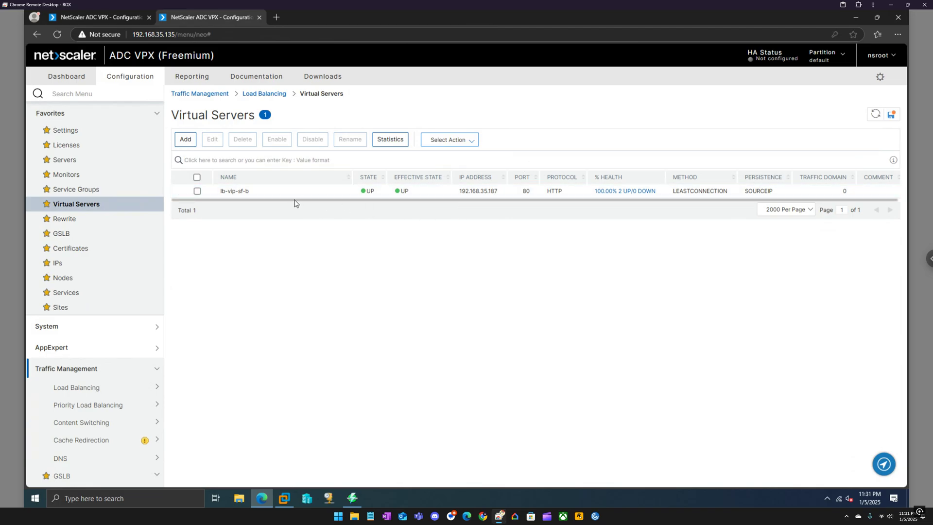
click(103, 17)
Create HTTP service svc-site-b-storefront-gslb on 192.168.35.187 and advance to GSLB Virtual Server
click(252, 297)
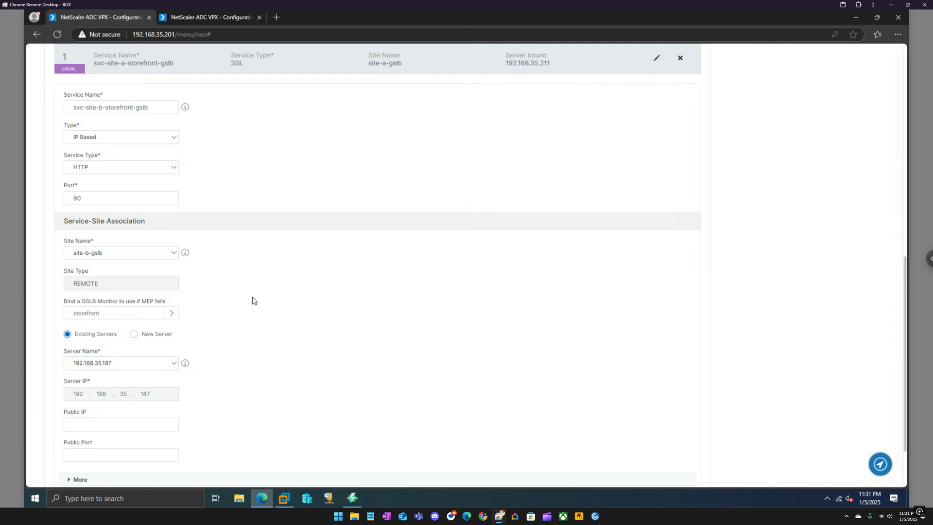
scroll(253, 300, down, 2)
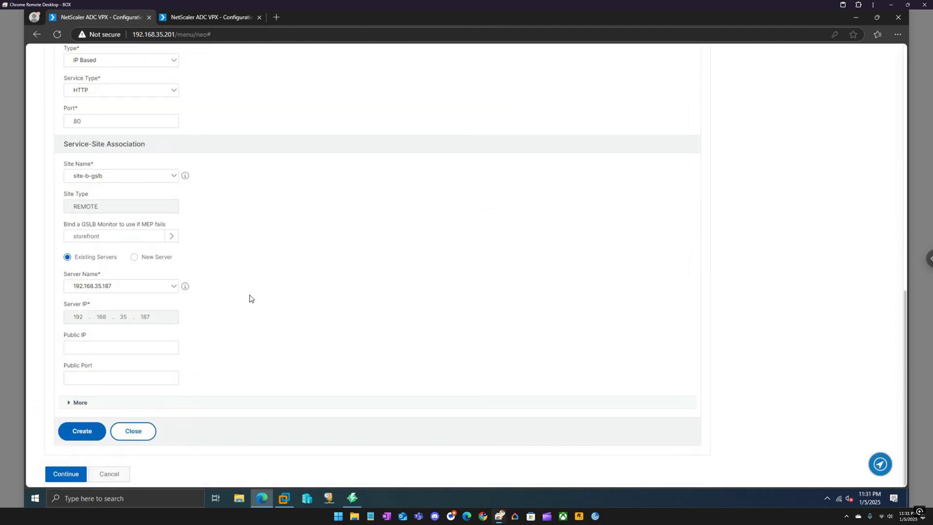
scroll(249, 298, up, 1)
scroll(249, 298, down, 1)
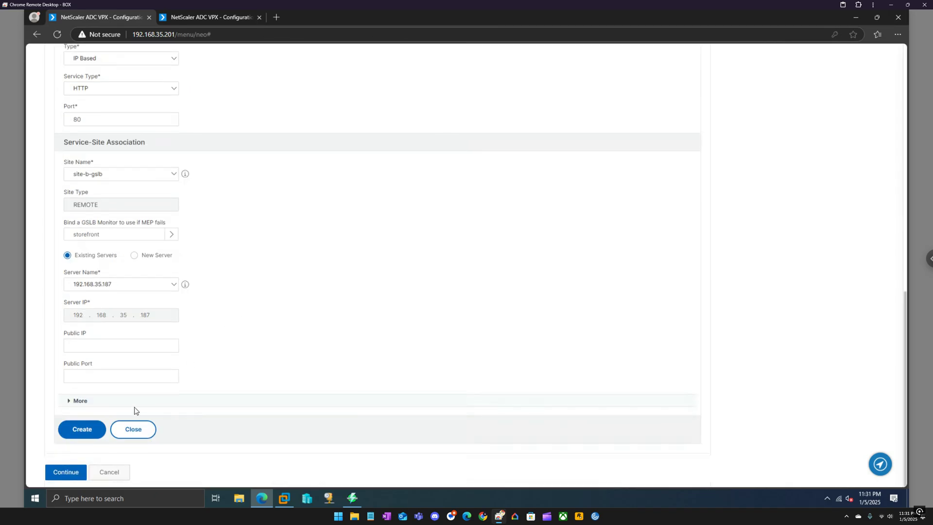
click(82, 430)
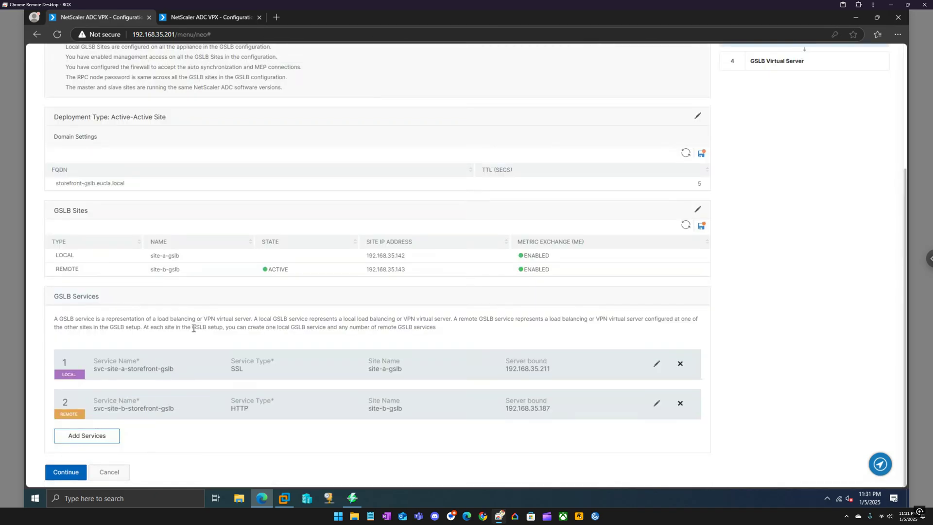
click(71, 472)
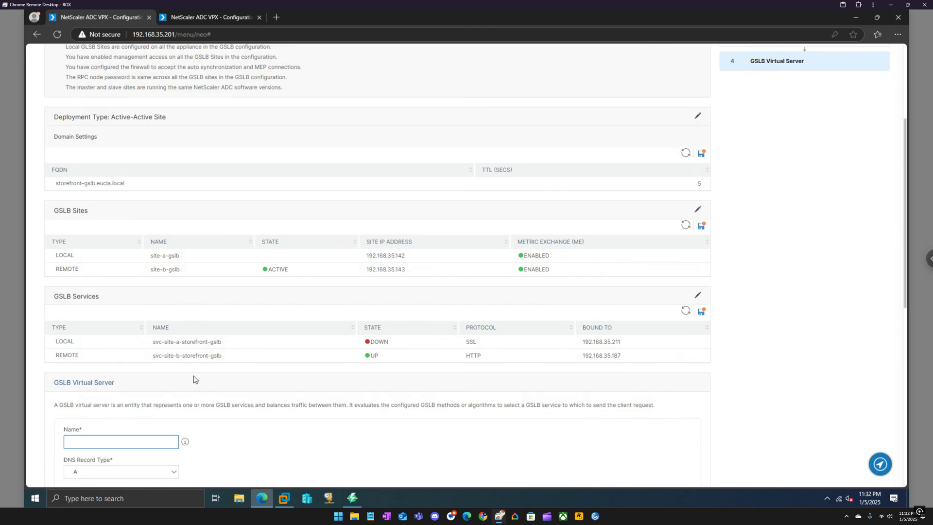
scroll(193, 379, down, 2)
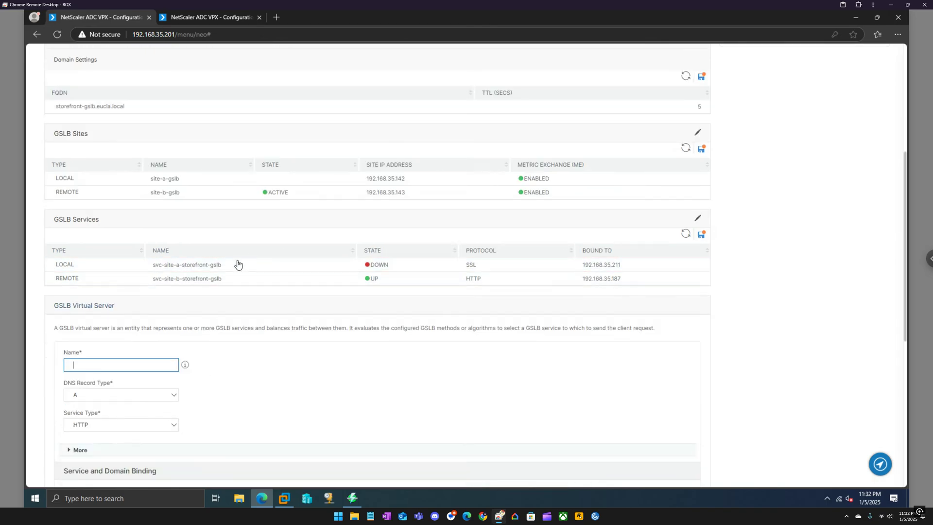